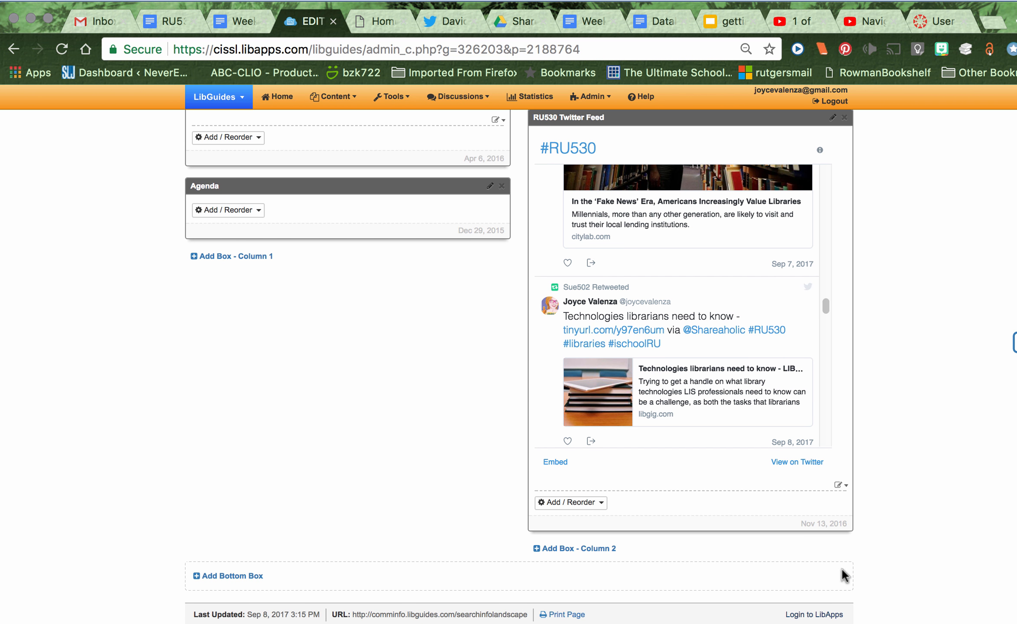
Step: Log out of LibApps and open the public Search and the Information Landscape guide from the Course Guides group
click(829, 616)
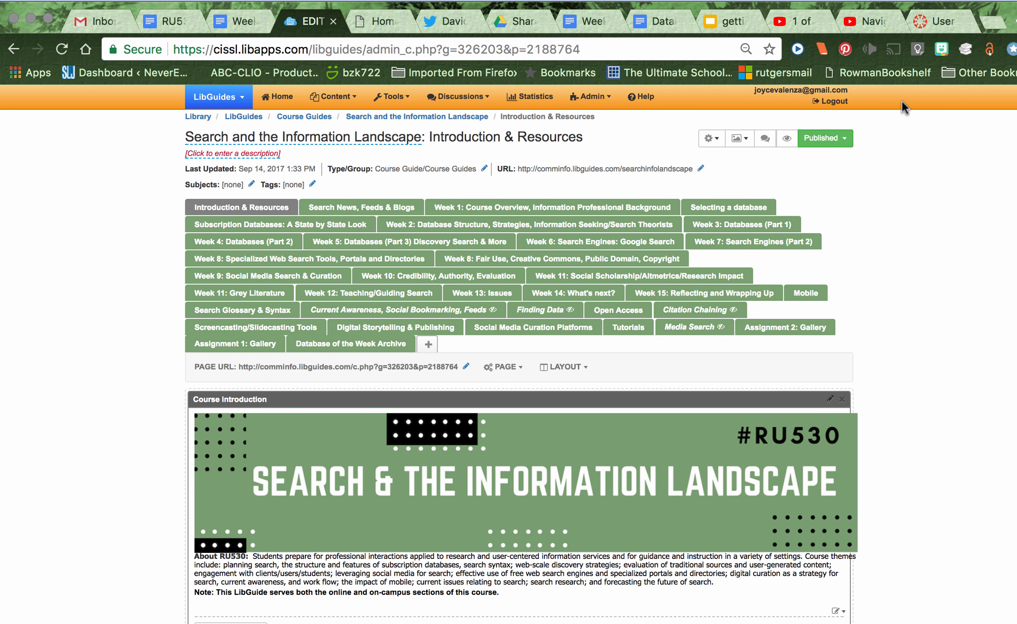
click(831, 101)
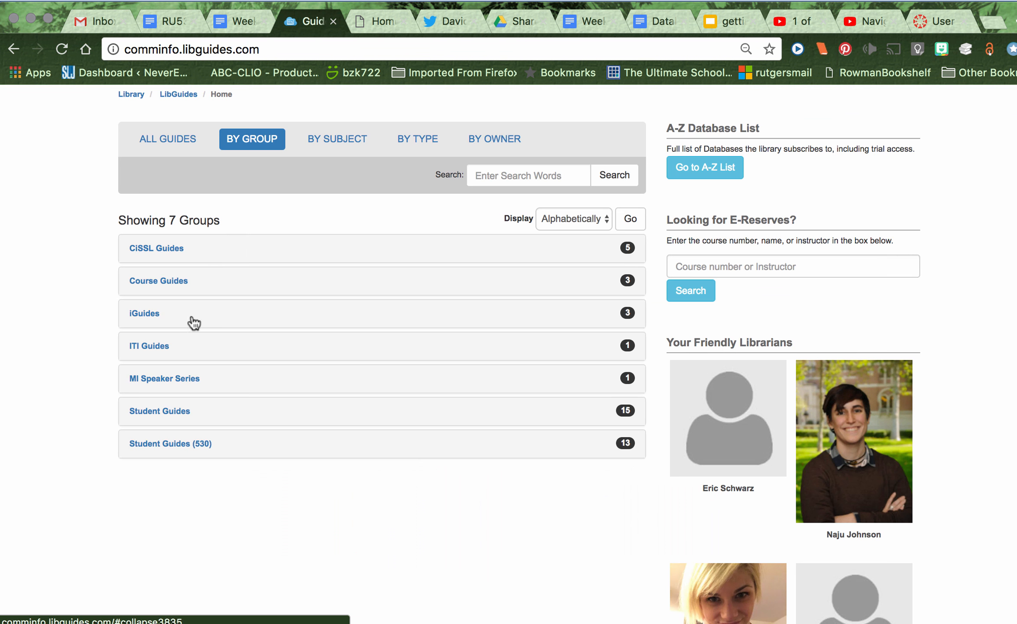
click(171, 285)
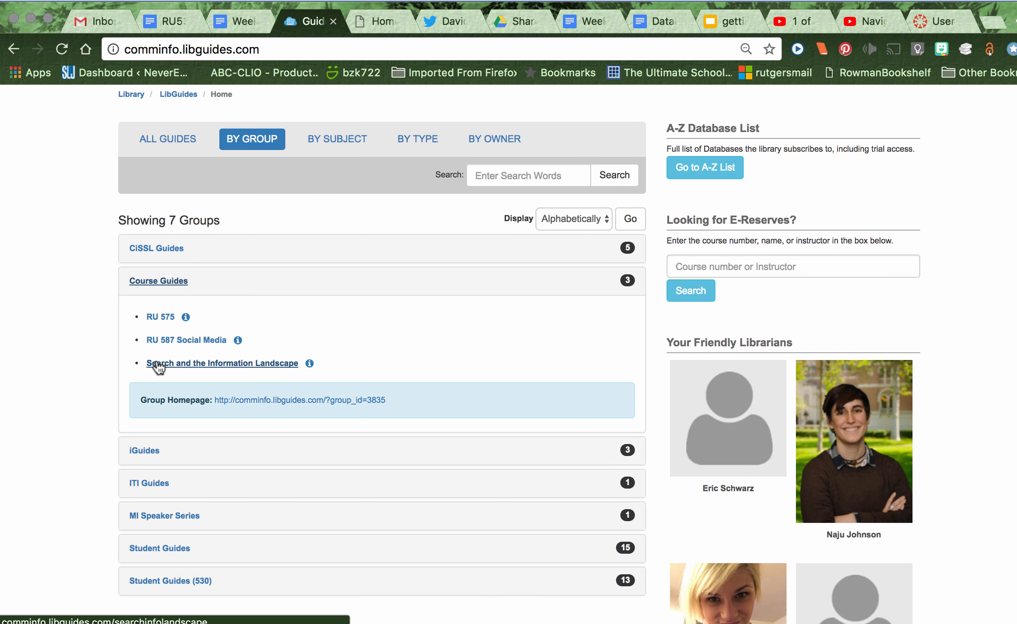
click(158, 364)
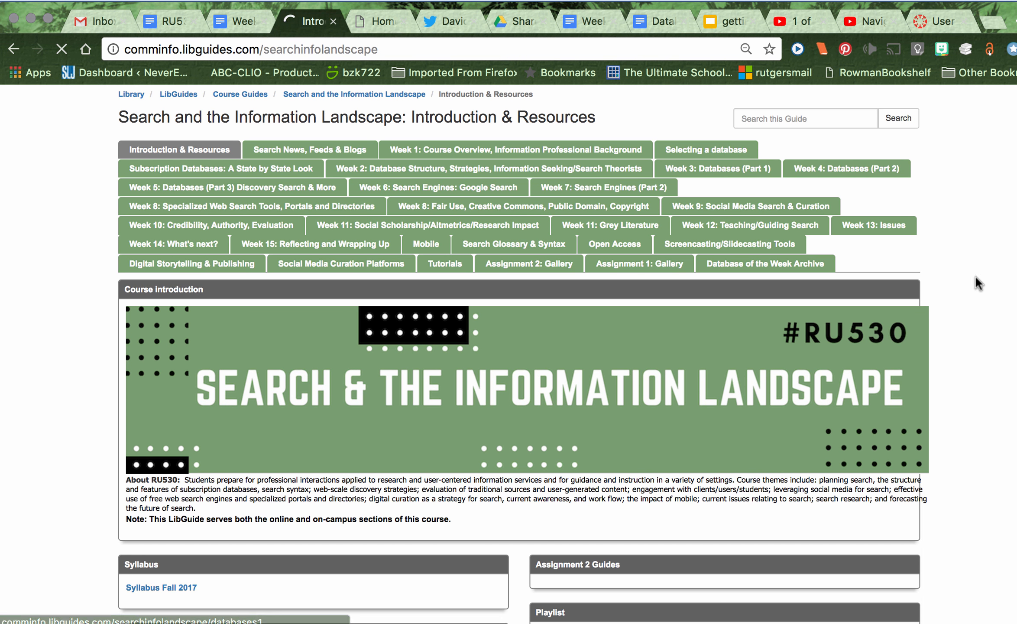
Step: Log in to LibApps from the guide's footer with the saved account credentials
scroll(989, 353, down, 10)
scroll(989, 353, down, 12)
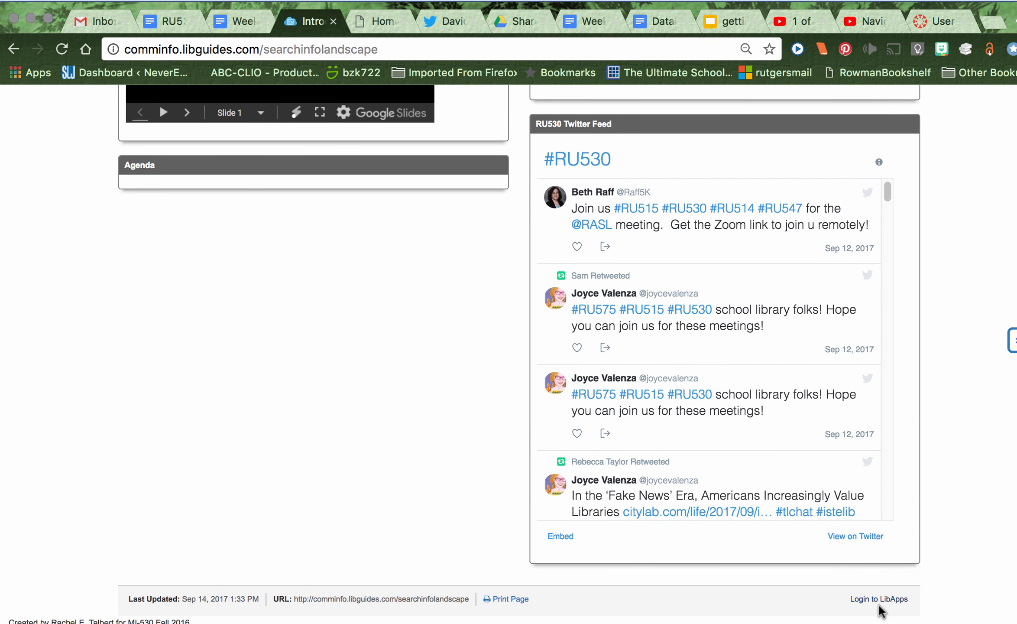
click(879, 600)
click(377, 191)
click(373, 253)
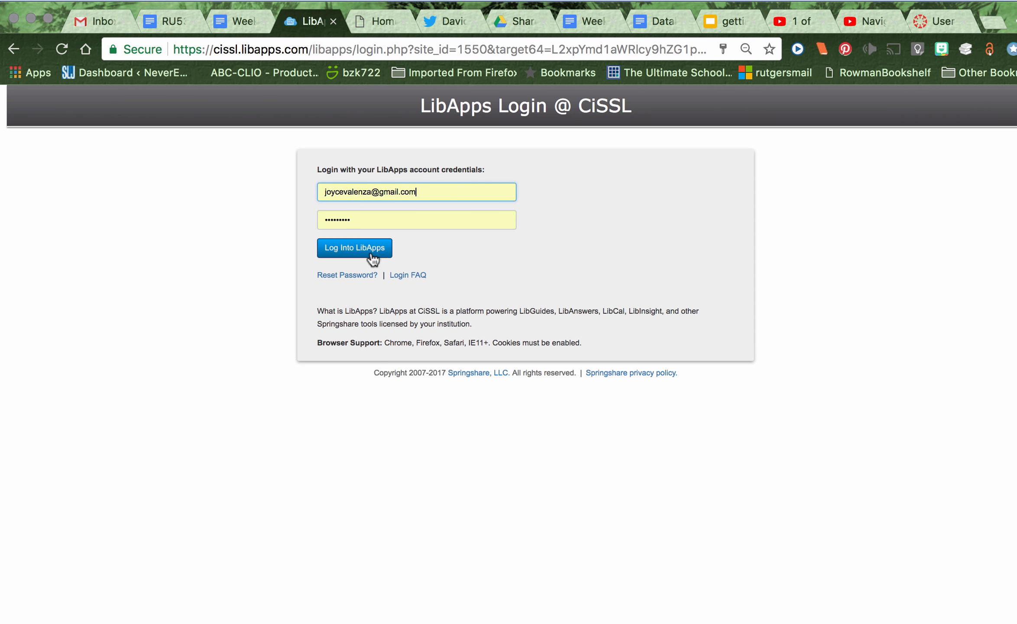
click(354, 247)
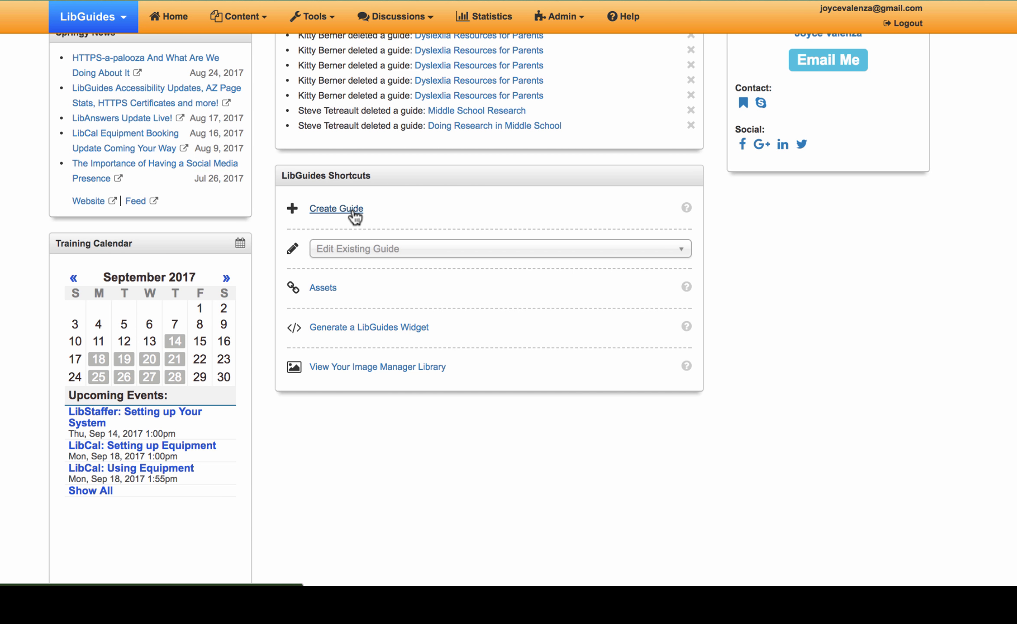
Step: Look through the list of existing guides available for editing
click(448, 251)
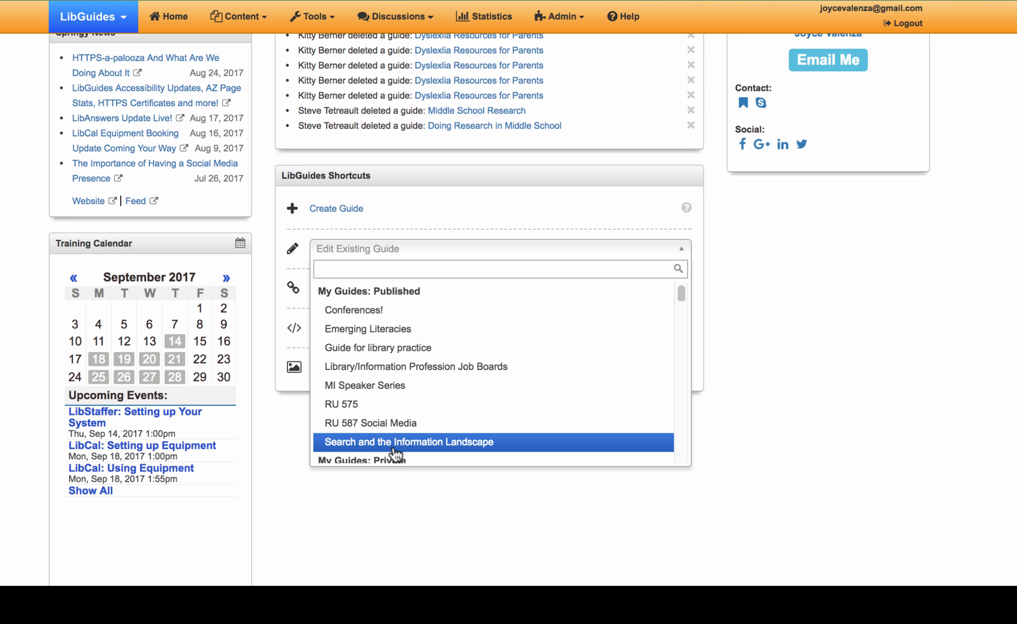
scroll(395, 453, down, 3)
scroll(394, 452, up, 3)
click(366, 207)
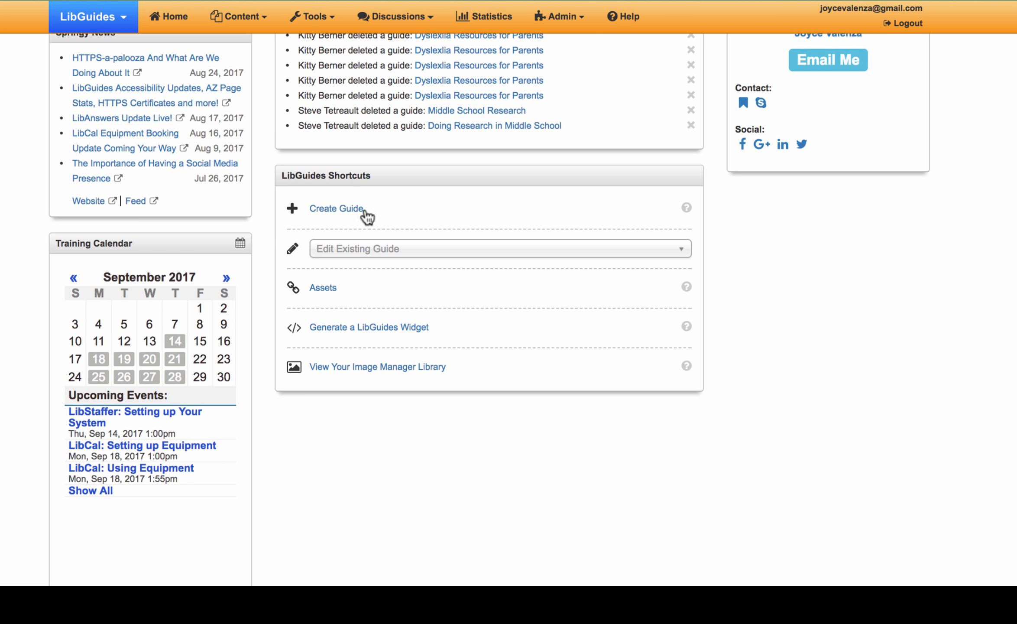
Step: Create a new guide named Sample Guide, starting fresh with the General Purpose type and no description
click(331, 212)
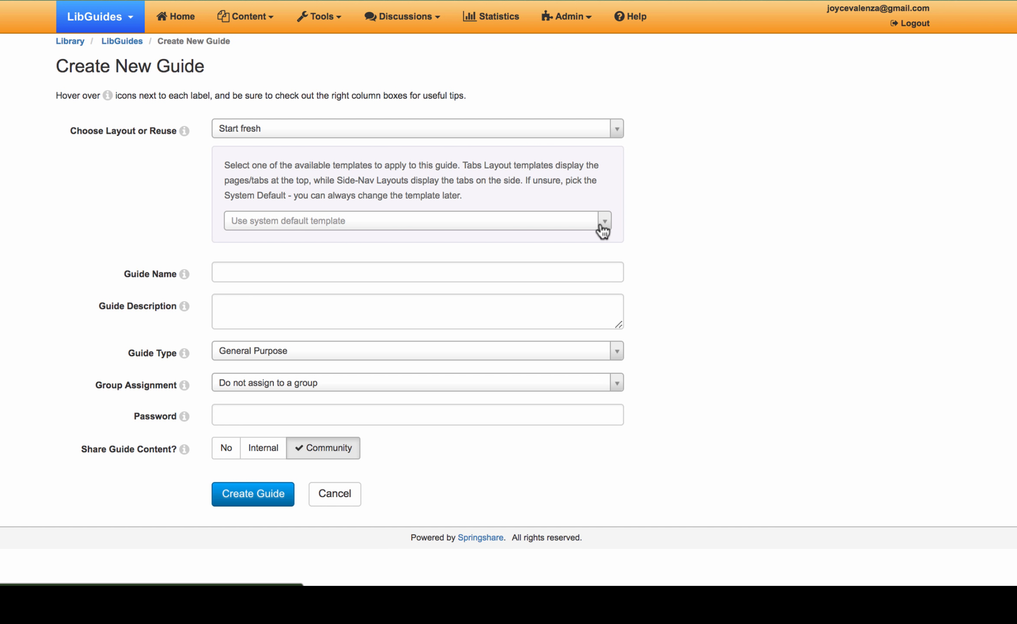
click(233, 272)
text(Sample Guide)
click(217, 306)
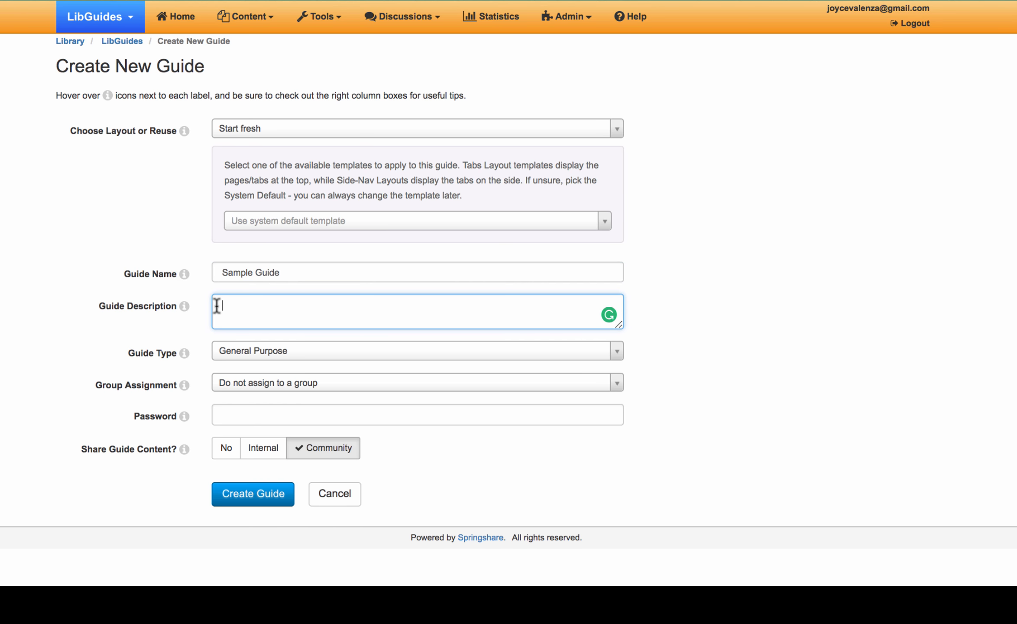
click(238, 353)
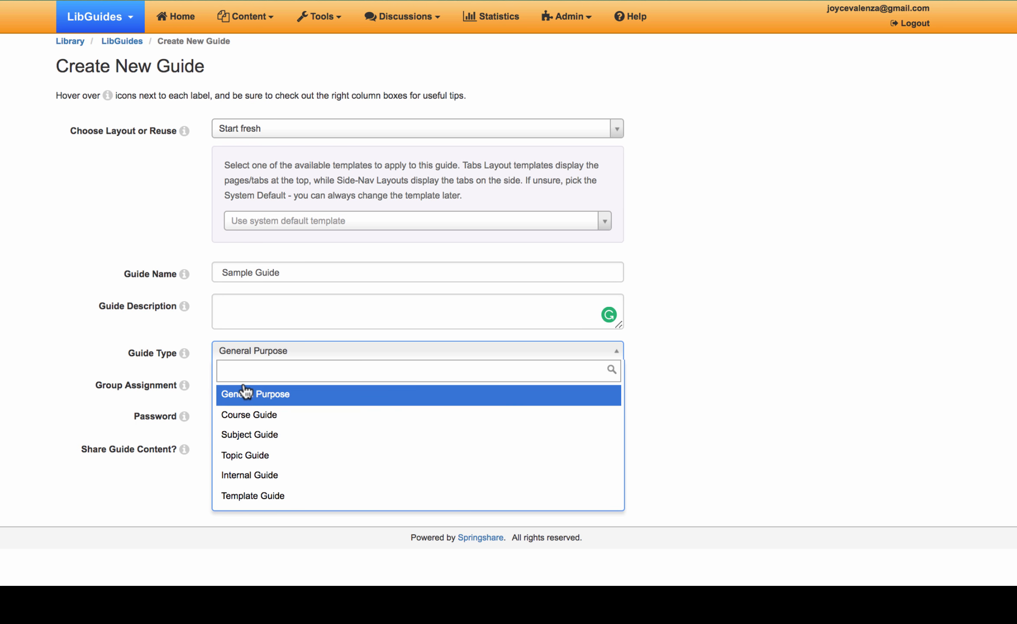
click(273, 349)
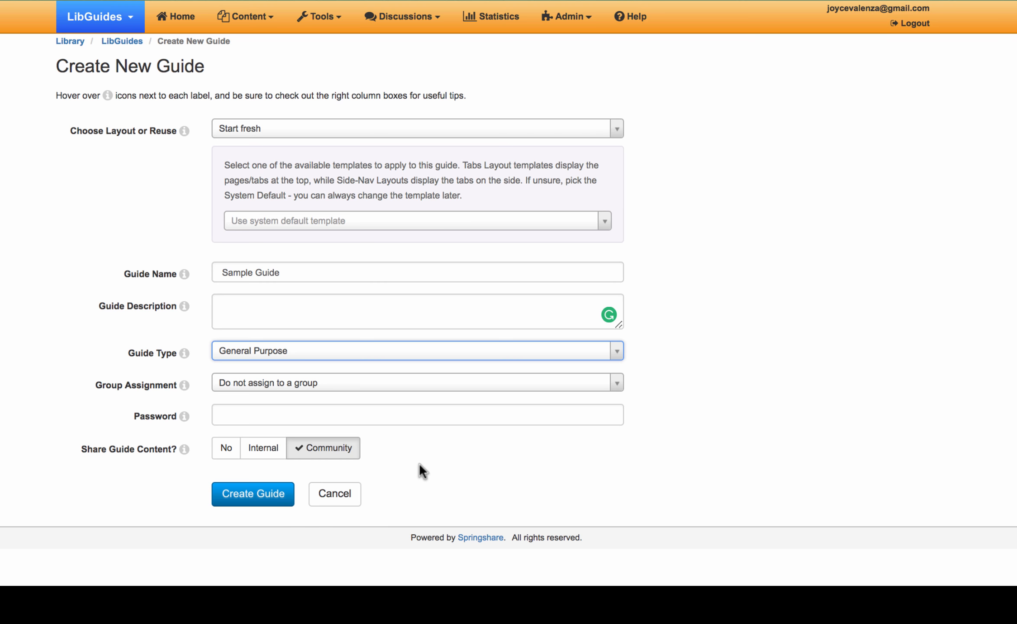
click(270, 504)
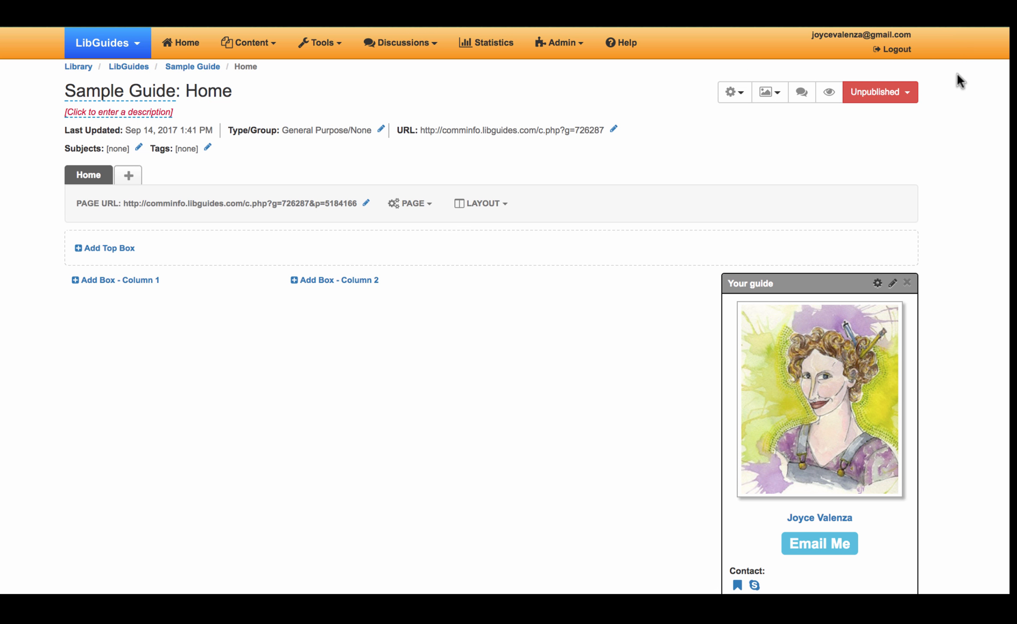
Step: Review the publication status and content sharing options of the new guide
click(911, 97)
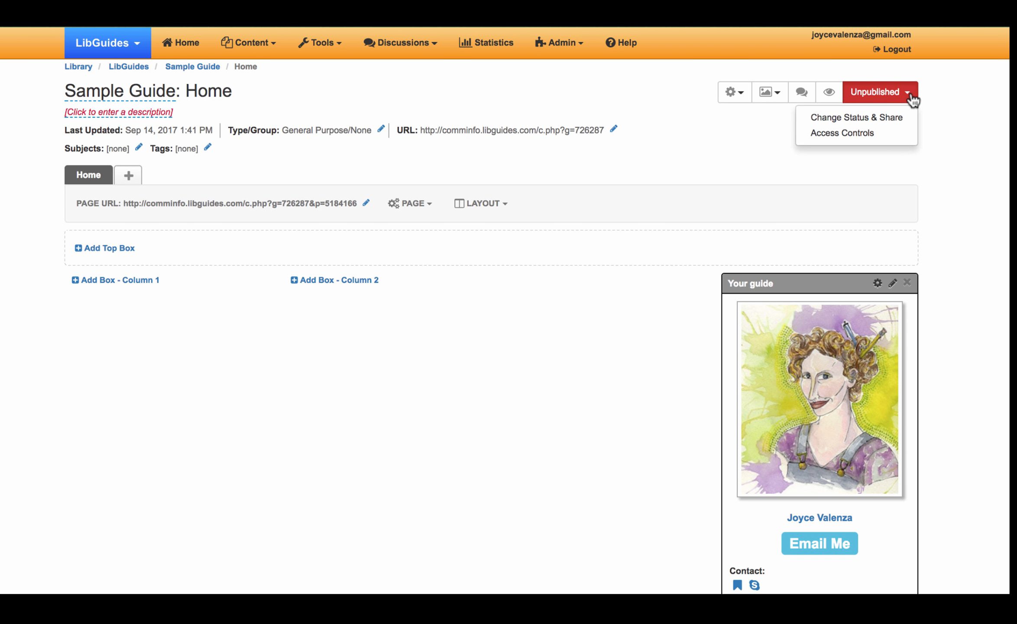
click(903, 121)
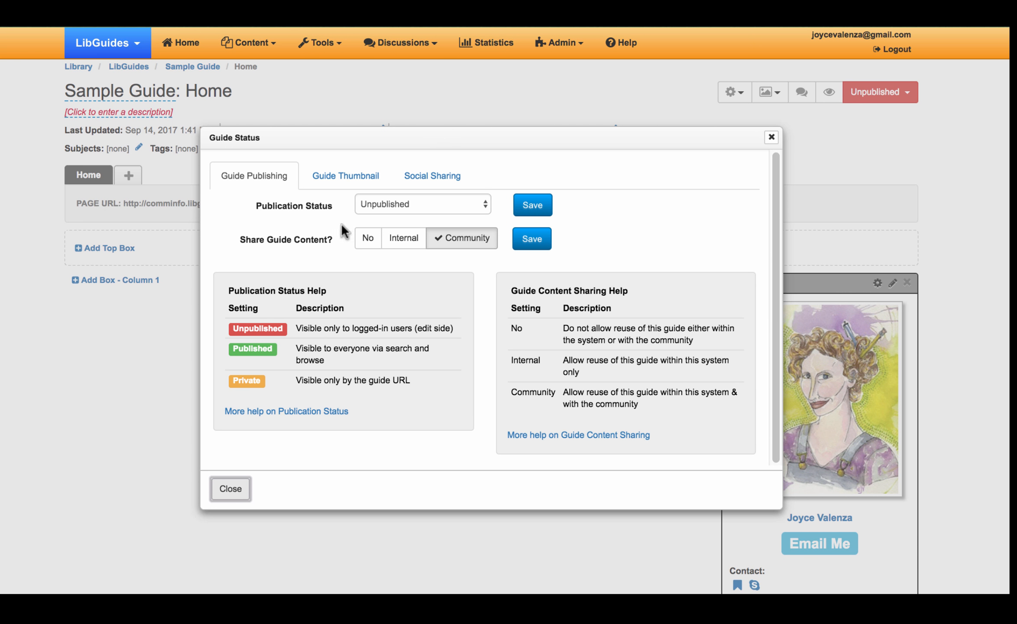
click(230, 488)
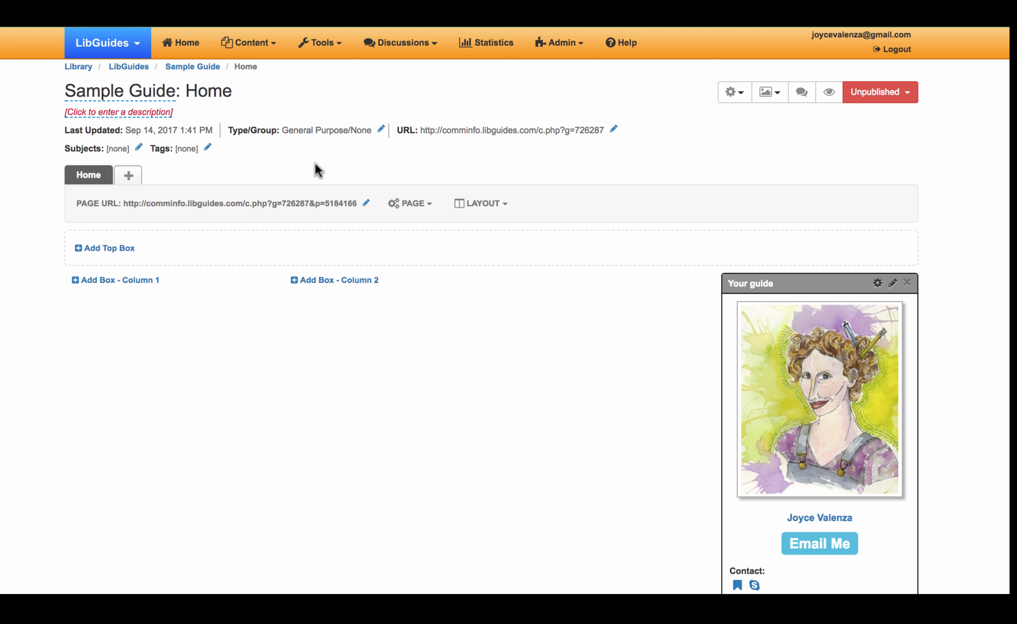
Step: Add a regular top-level page named Page 2 to the guide
click(128, 177)
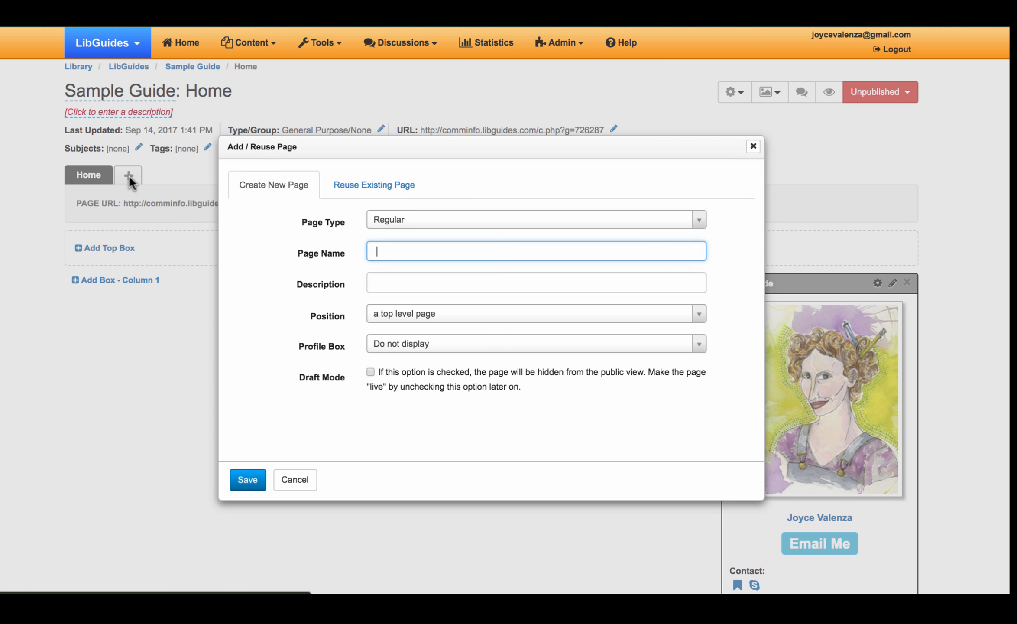
click(391, 220)
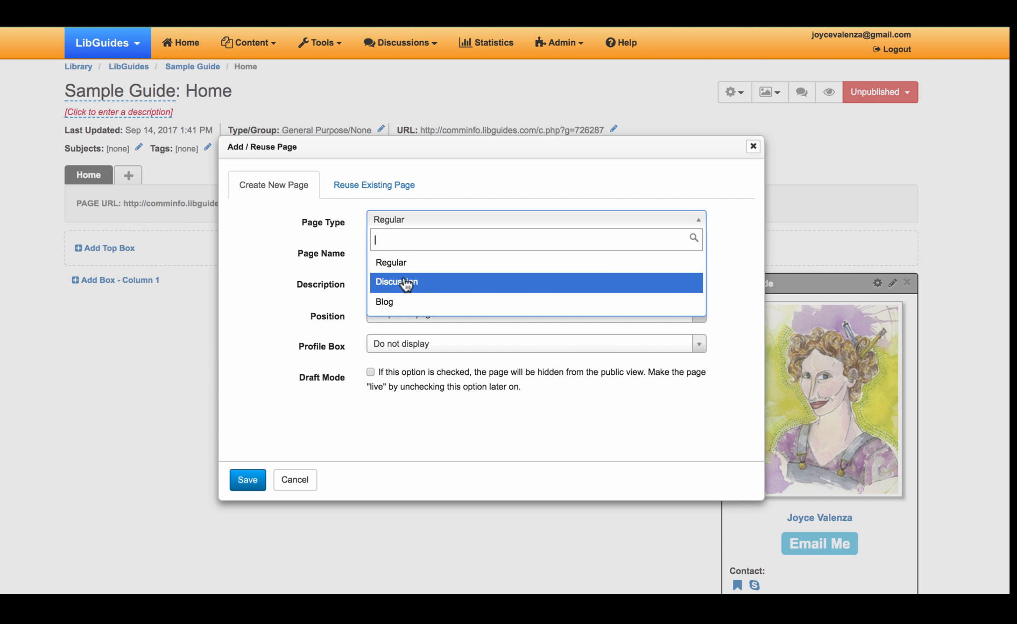
click(270, 216)
click(384, 251)
text(Sample )
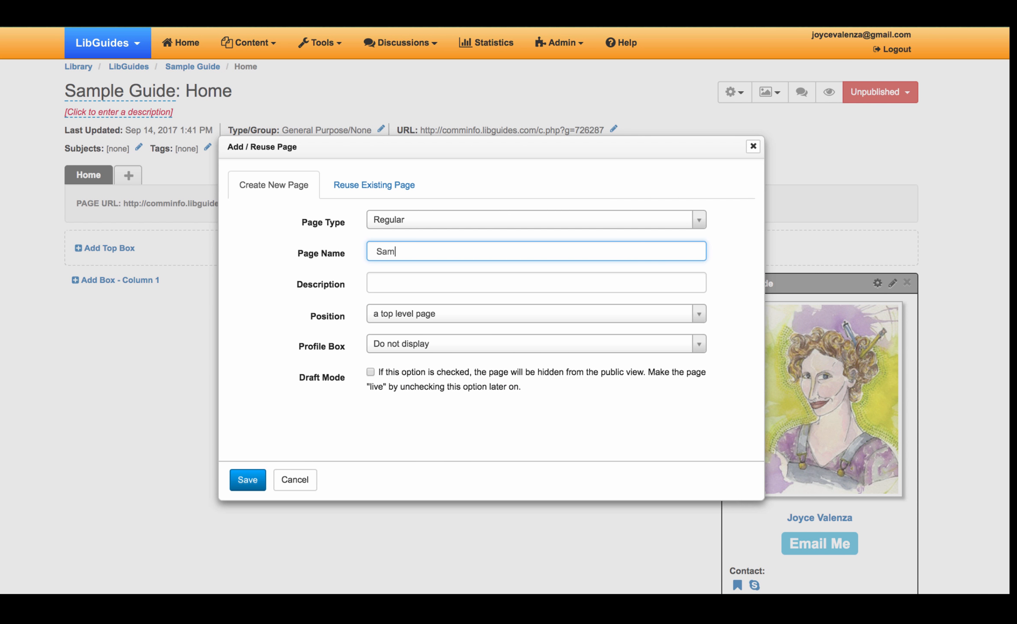
text(Page 2)
click(391, 323)
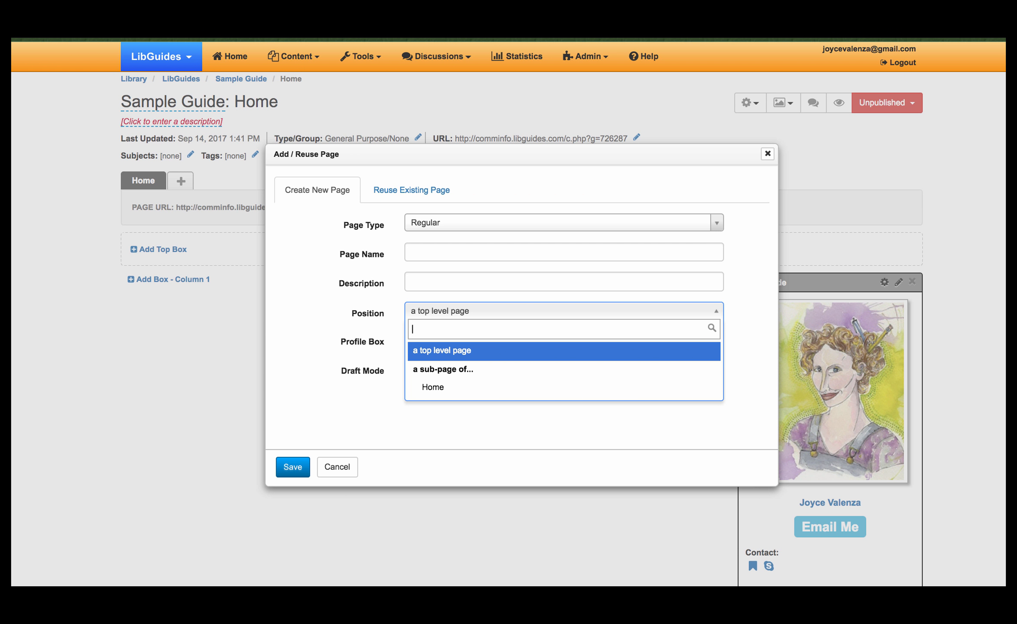
click(416, 253)
text(P)
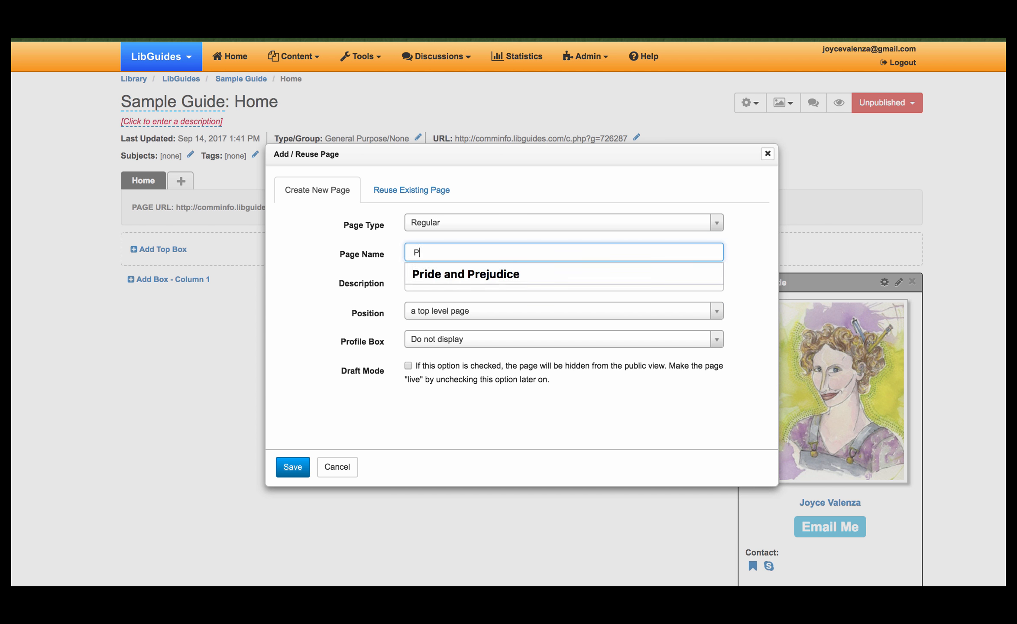
text(age 2)
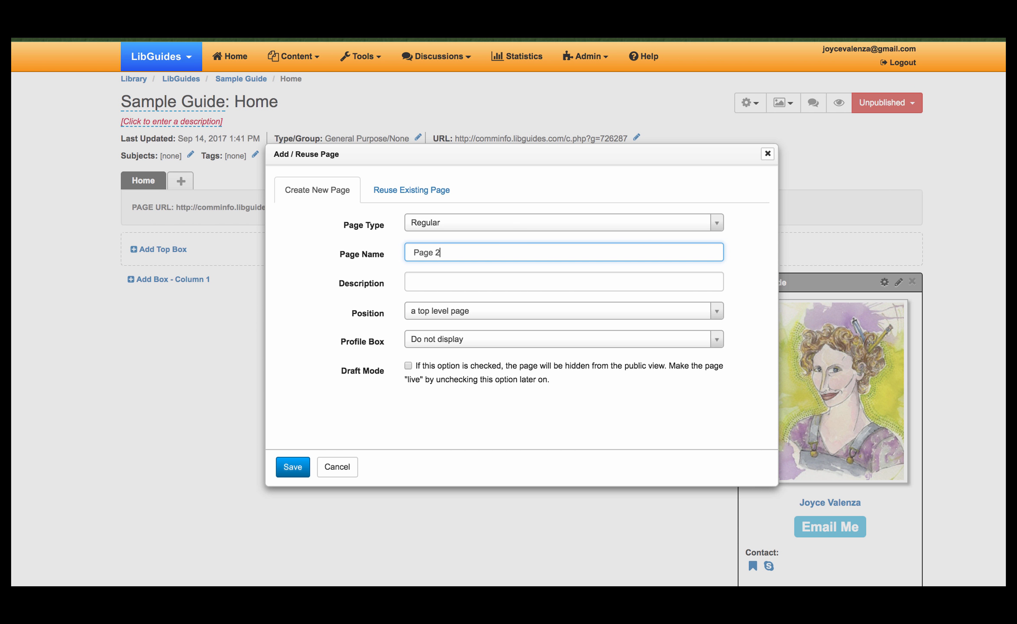
click(287, 466)
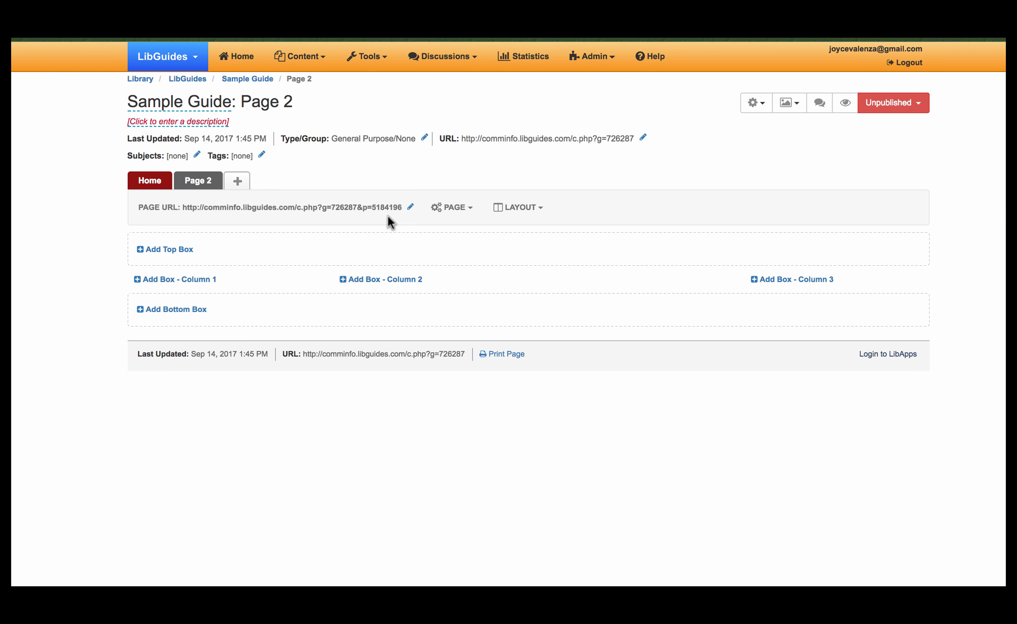
Step: Assign the friendly URL ending sampleguide to the whole guide
click(411, 209)
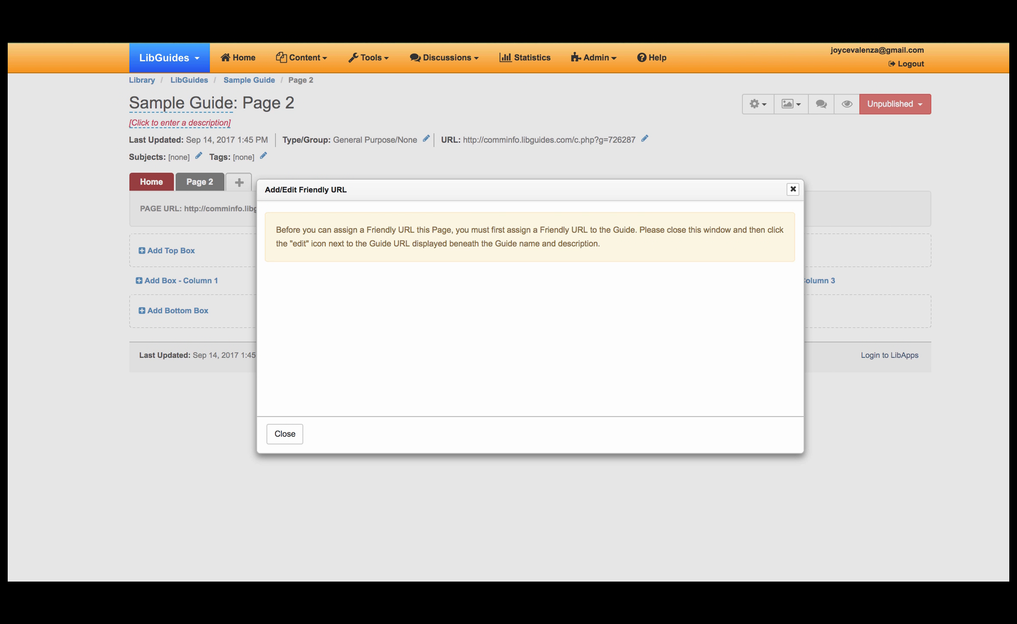
click(277, 438)
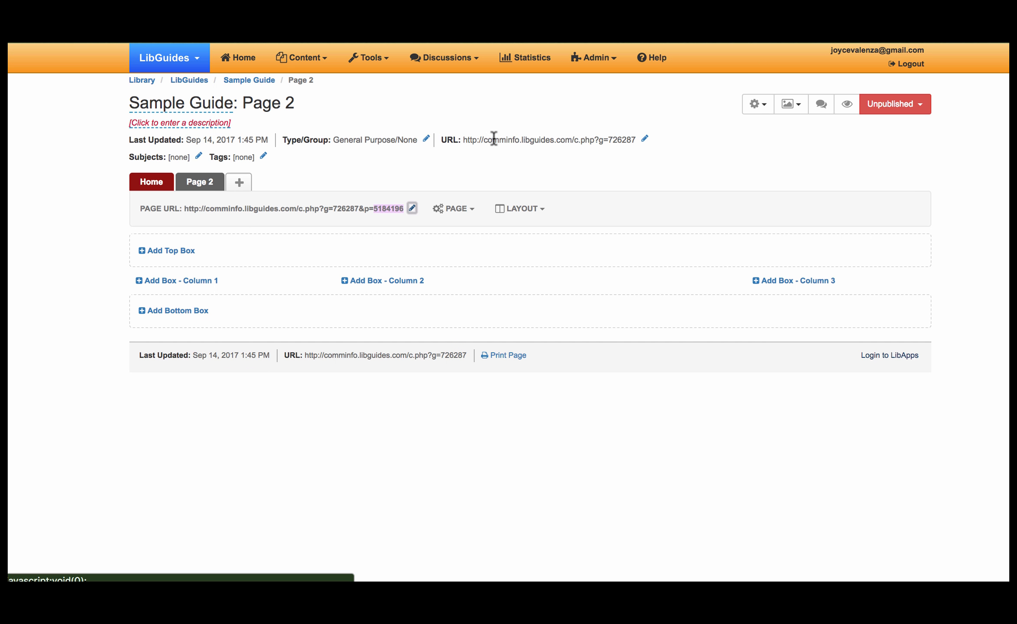
click(645, 141)
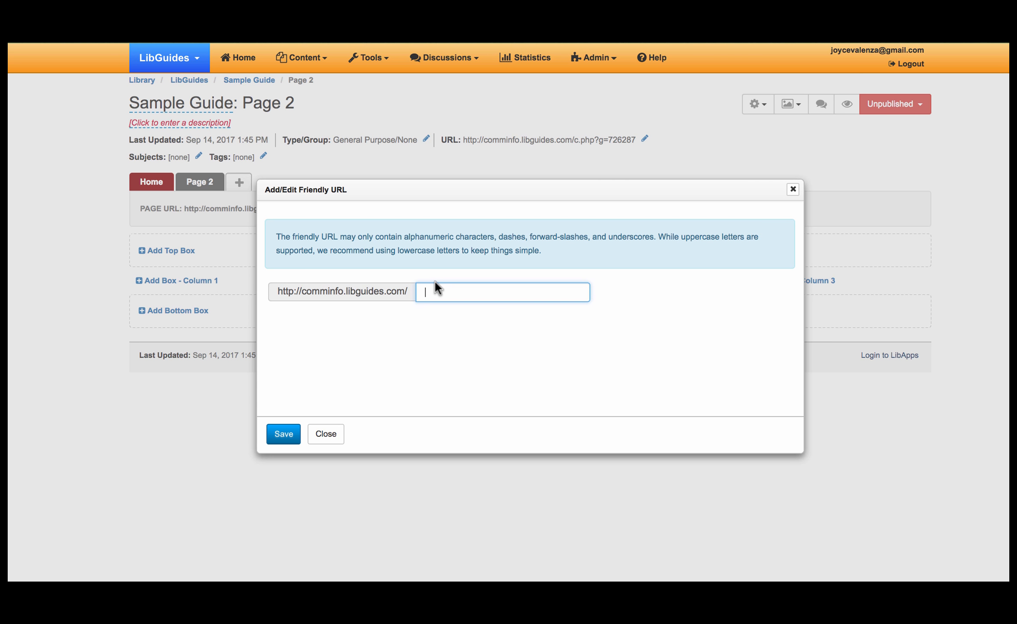
text(sampleguide)
click(284, 433)
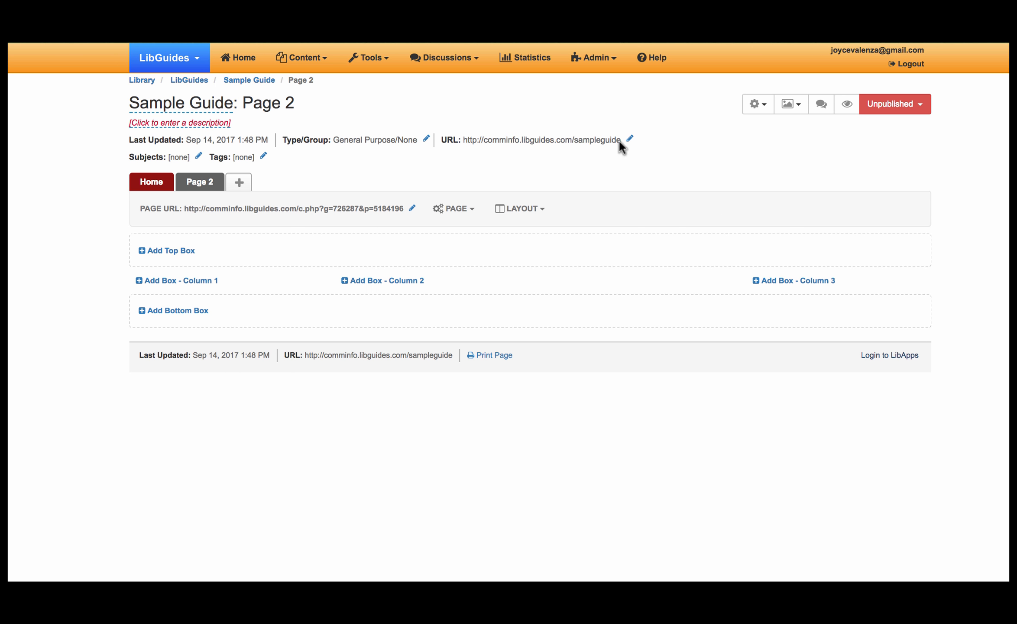
Step: Assign the friendly URL ending page2 to Page 2
drag(621, 140, 486, 140)
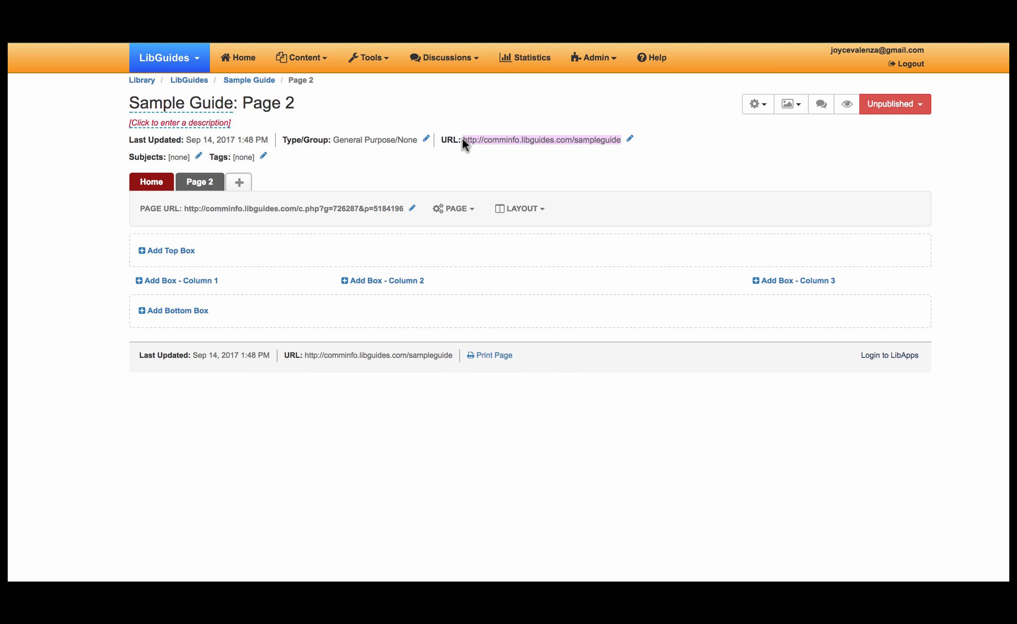
click(413, 210)
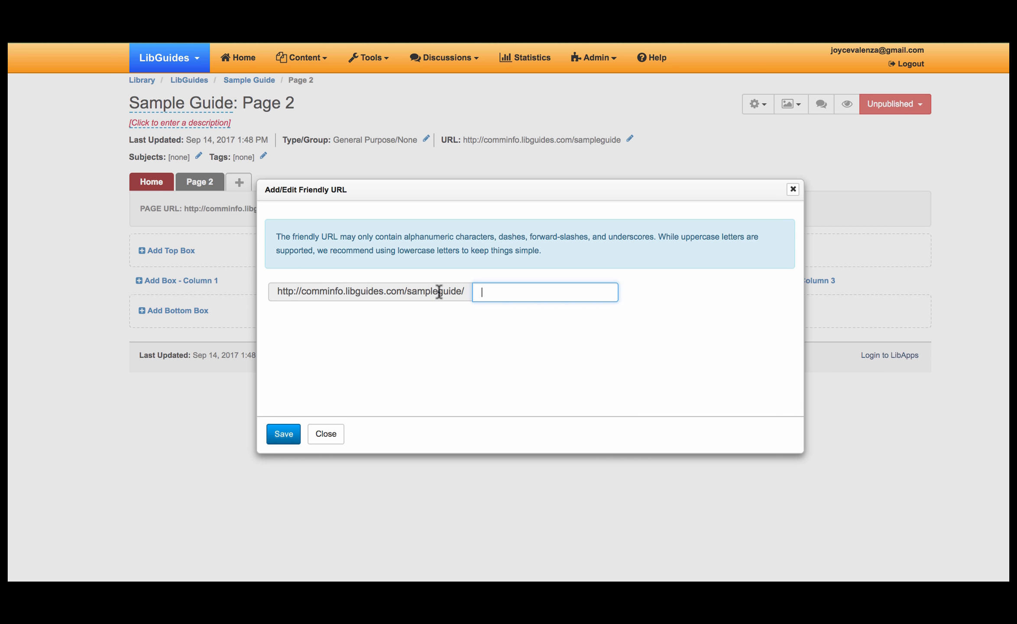
text(page2)
click(276, 436)
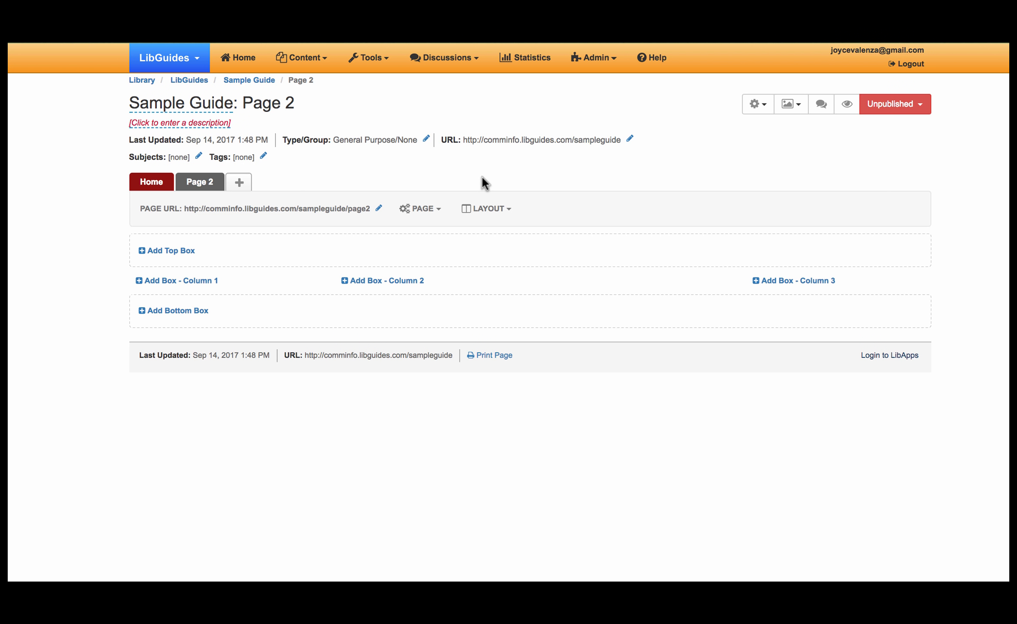
Step: Look over the page options, and change Page 2's layout to two columns split 50 / 50
click(435, 209)
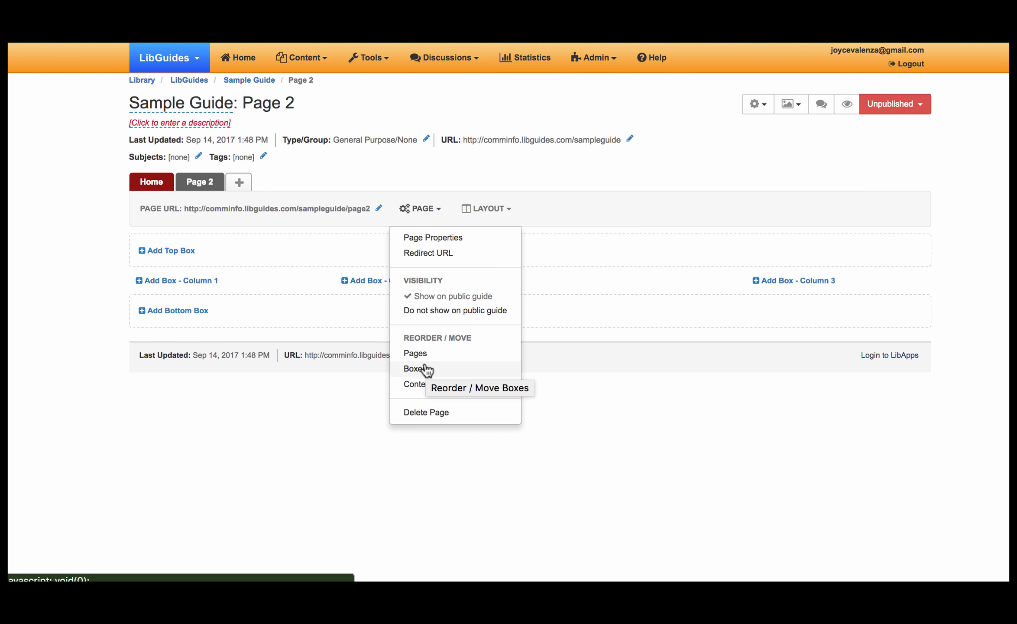
click(551, 200)
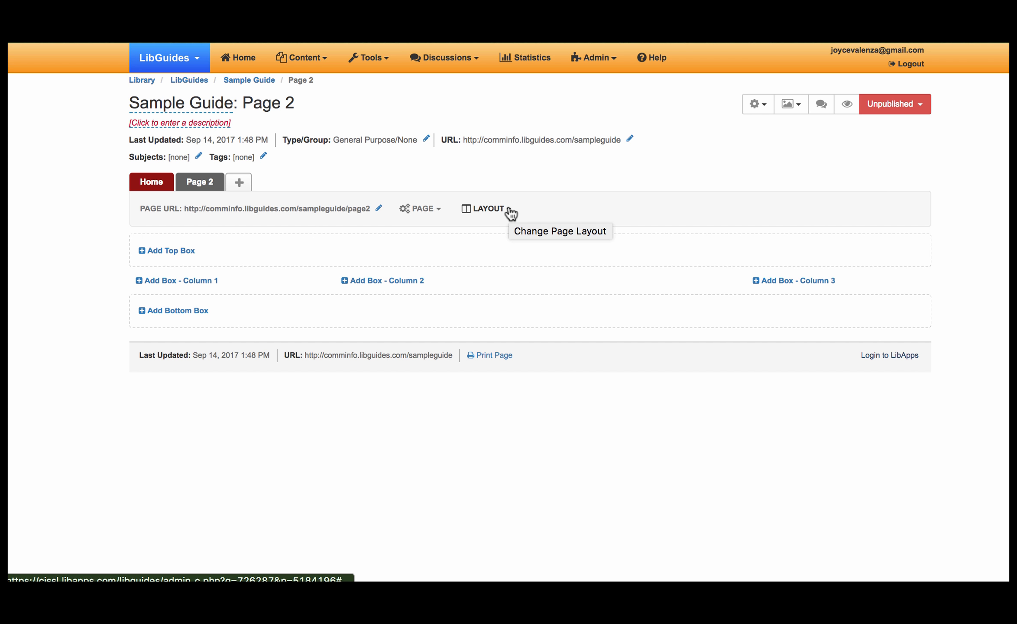
click(510, 211)
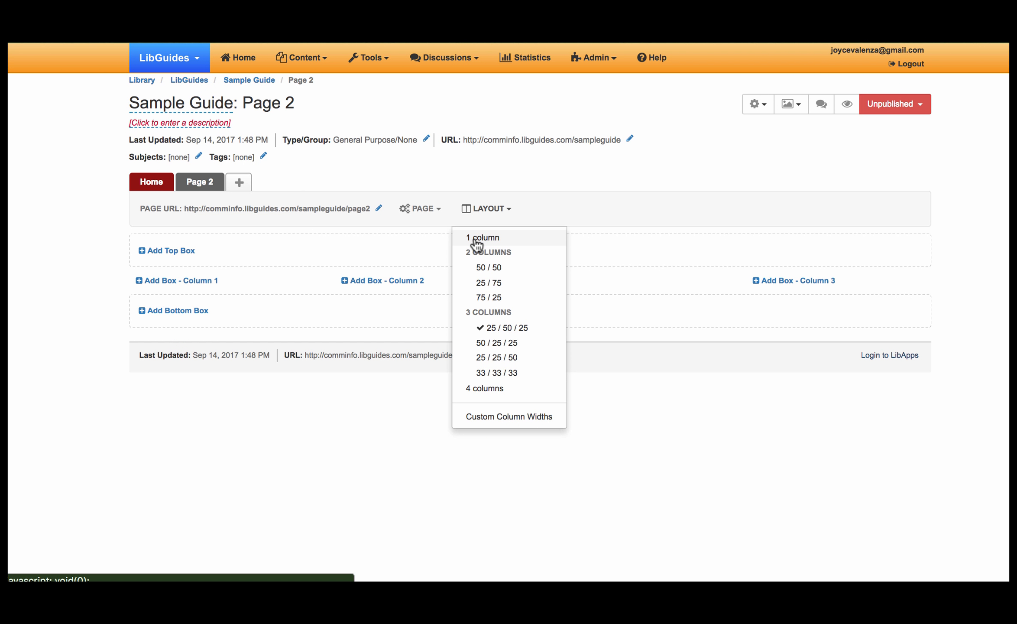
click(488, 269)
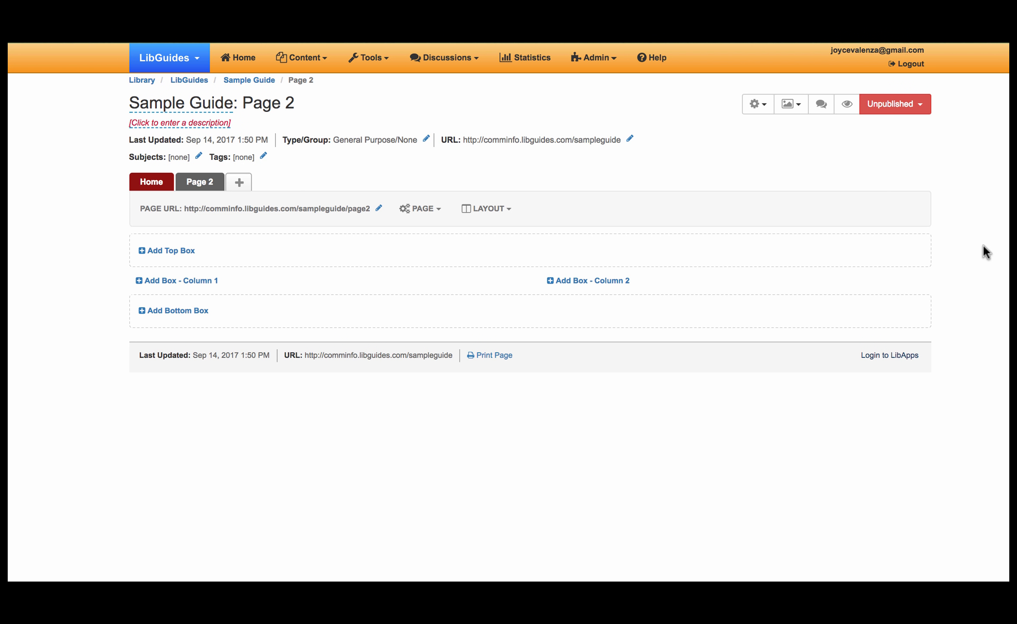
Step: Add a Standard box named Sample box at the top of Page 2's column 1
click(157, 281)
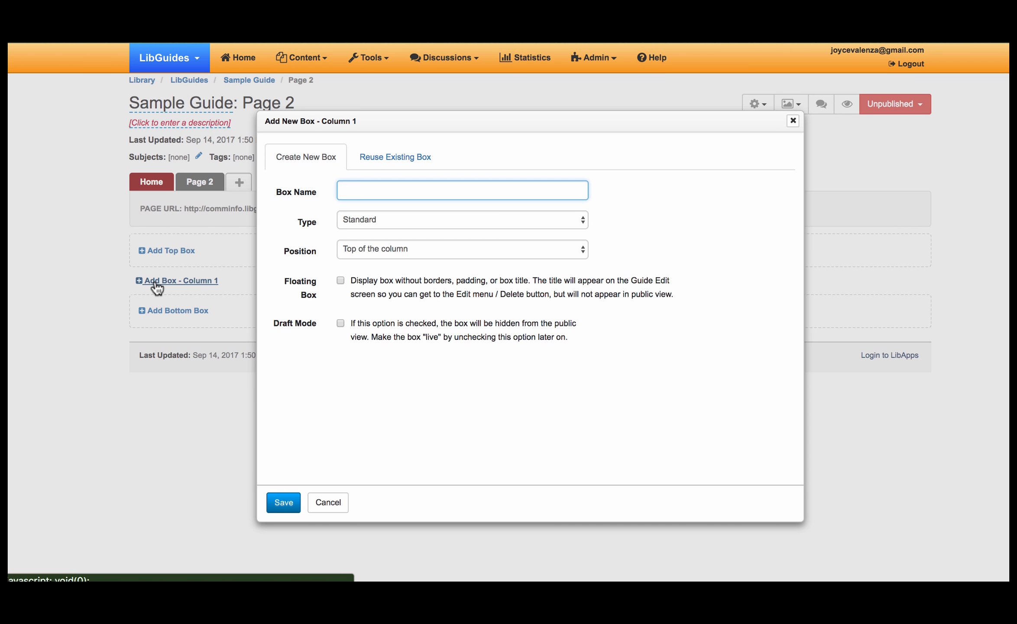
text(Sa)
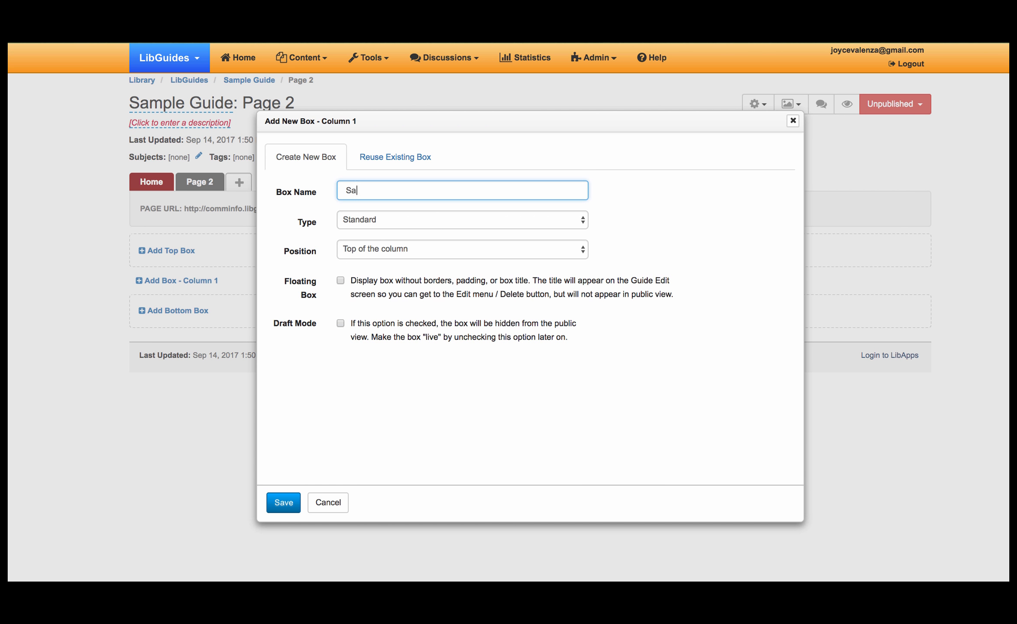
text(mple box)
click(352, 222)
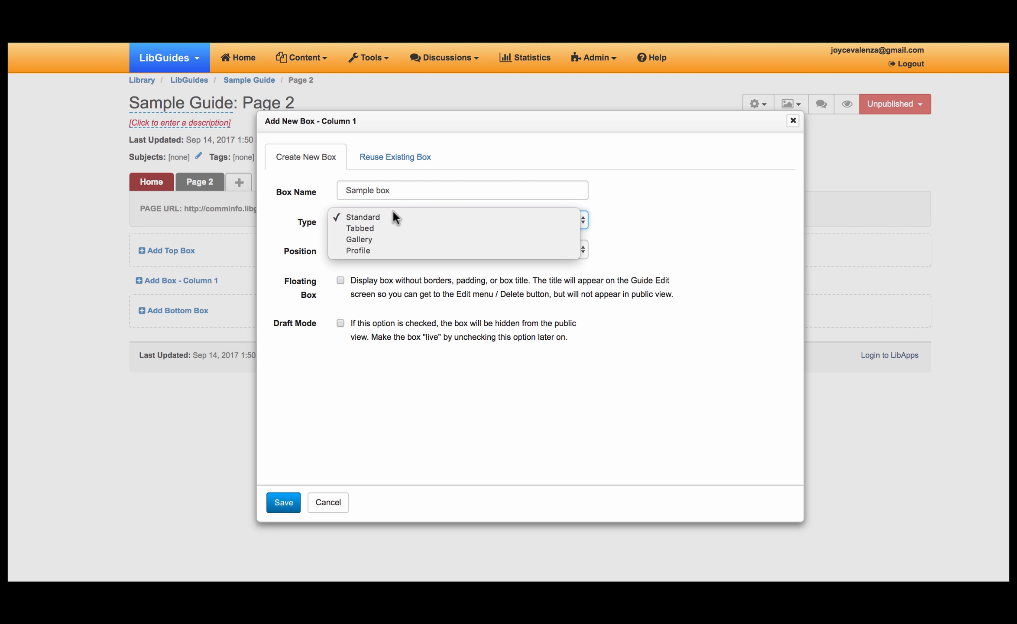
click(373, 215)
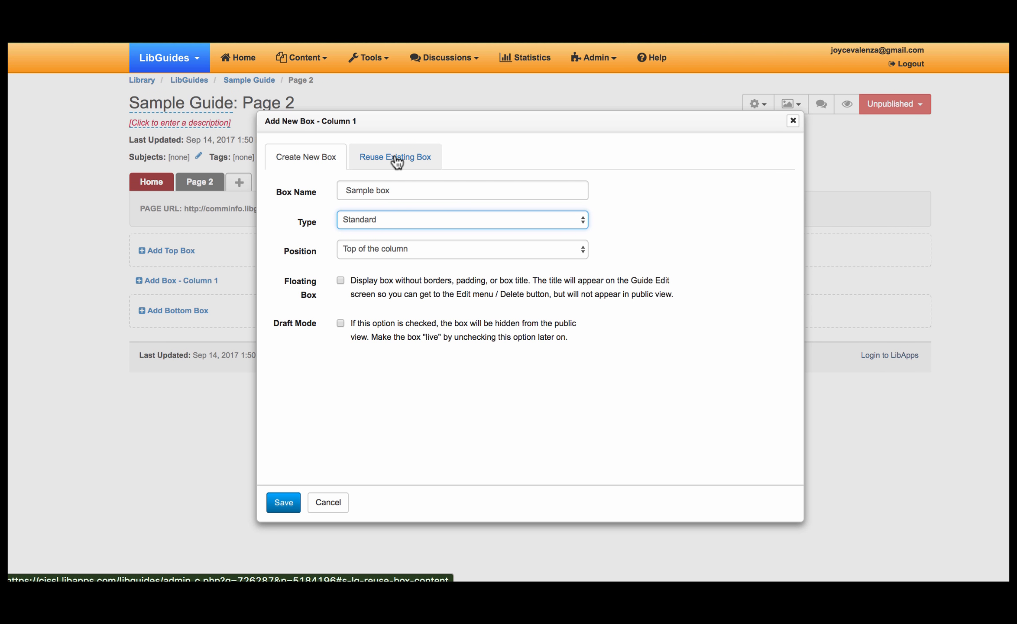
click(278, 506)
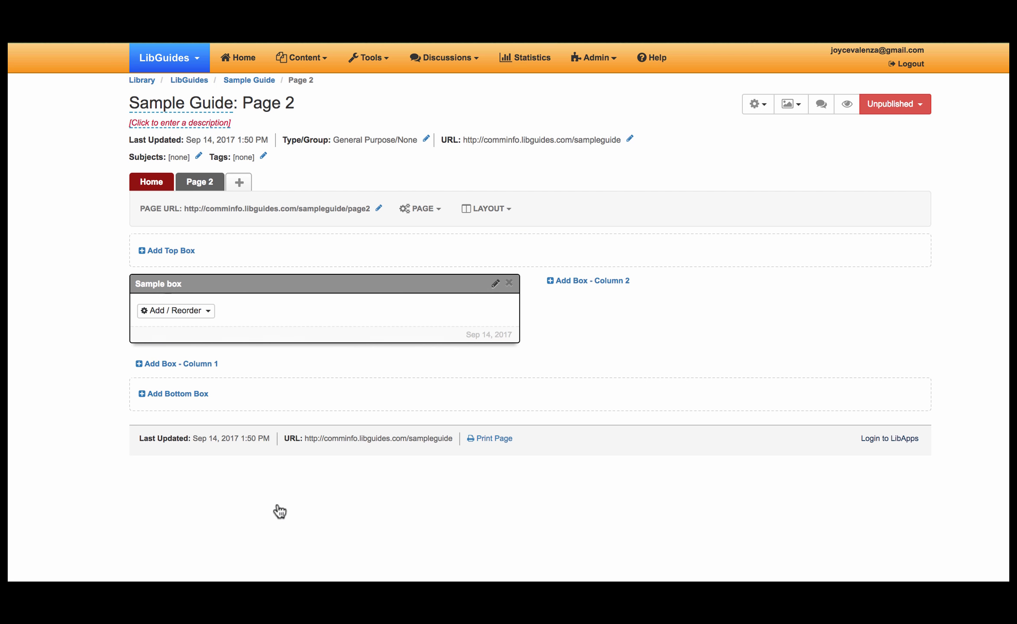
Step: Start adding a Rich Text/HTML item to Sample box
click(208, 311)
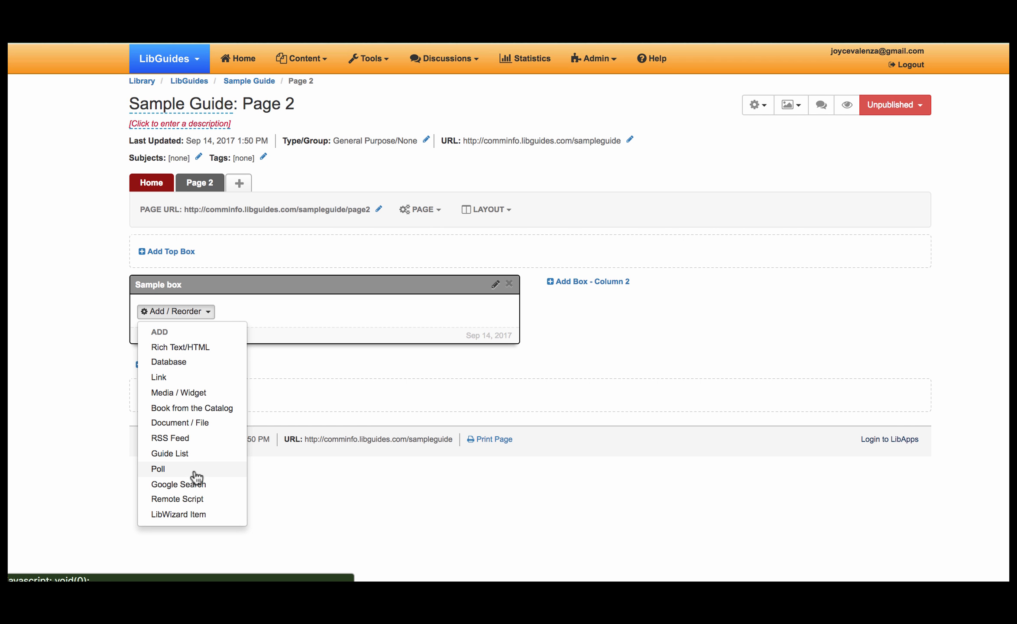
scroll(197, 476, down, 1)
scroll(198, 479, up, 1)
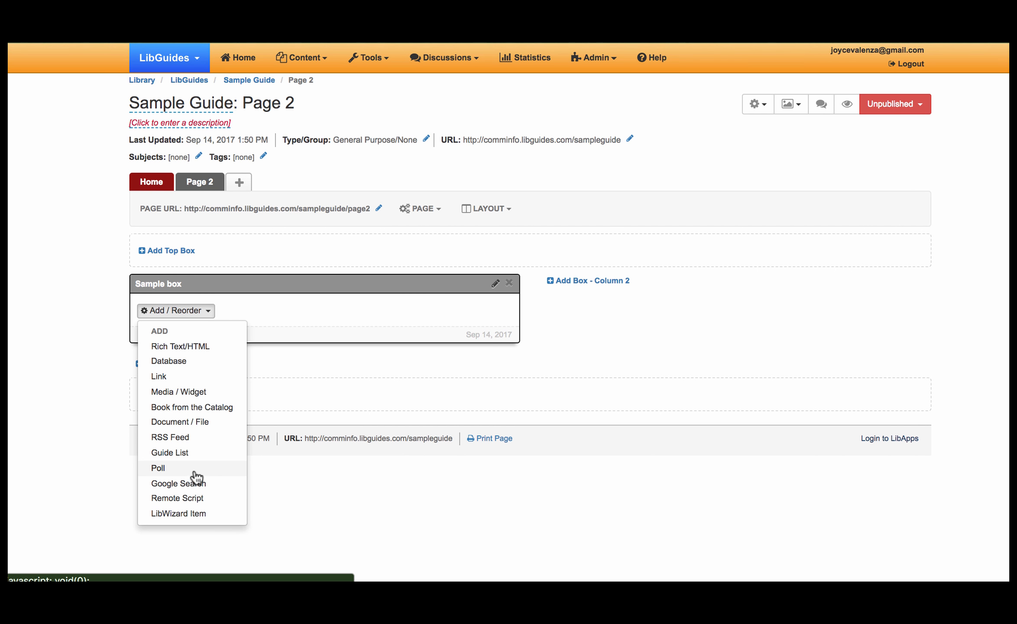
click(203, 349)
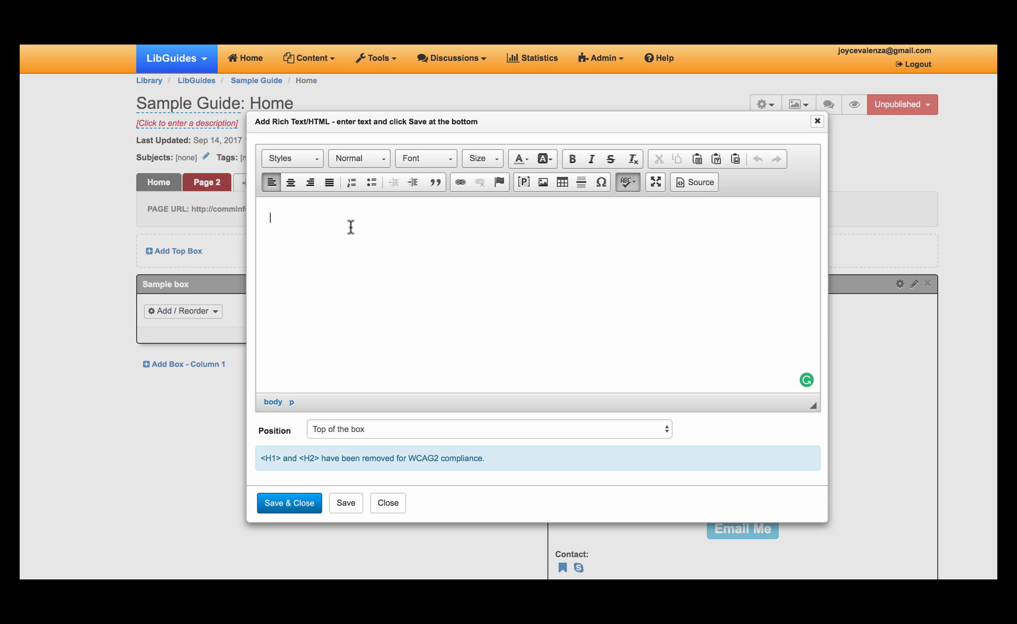
Step: Enter the text CNN in the rich text item and view the link settings for it without adding a URL
text(Cann)
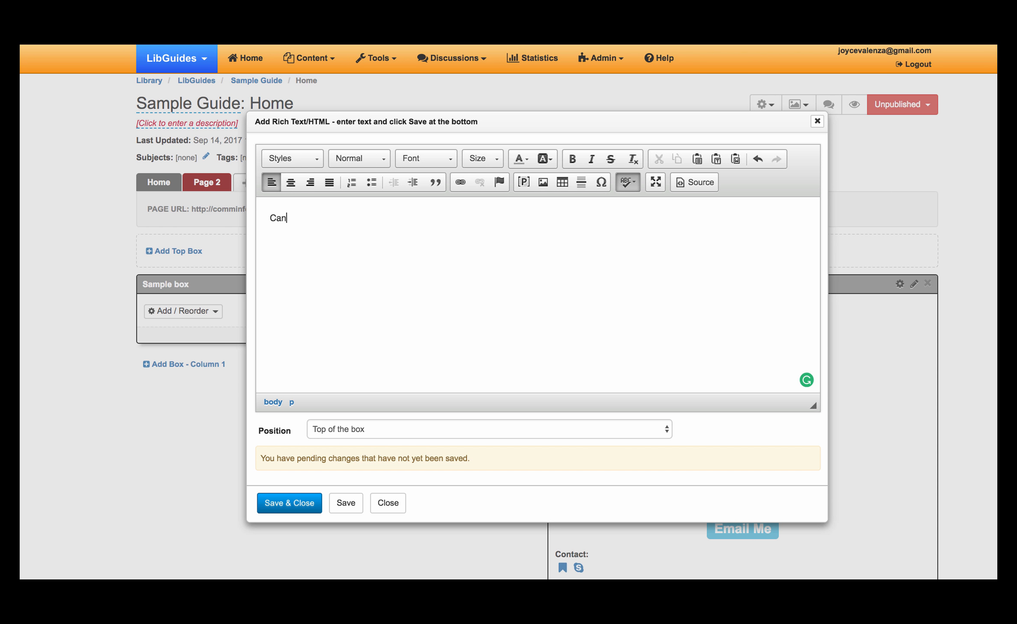
key(BackSpace)
key(BackSpace)
key(BackSpace)
text(NN)
drag(294, 217, 256, 217)
click(459, 182)
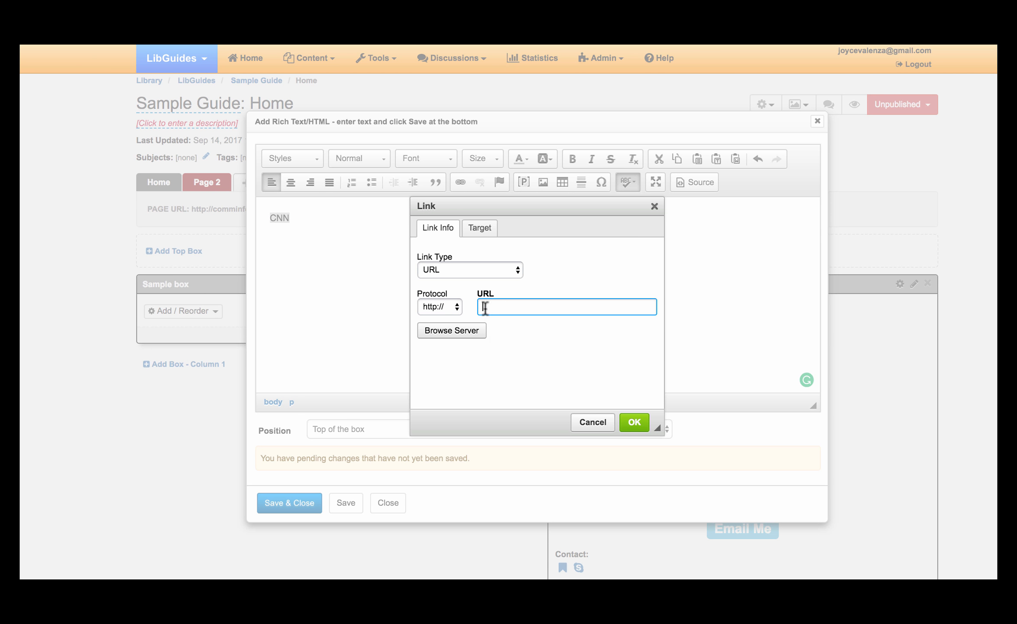
click(654, 207)
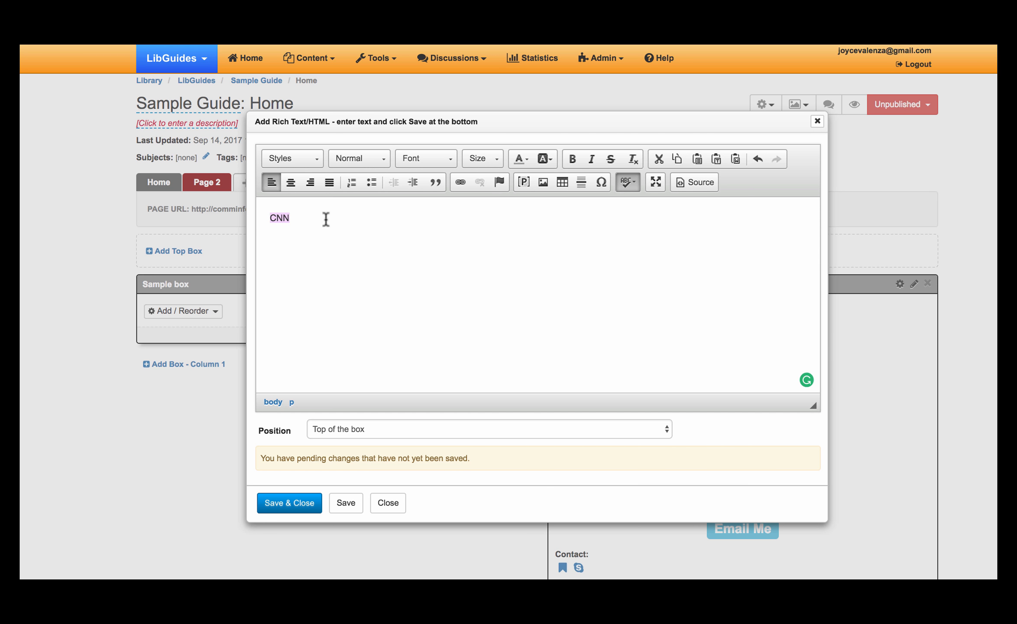
Step: Upload aasllivechat918.jpg from the Desktop to the image library and insert it in the rich text item with no alignment set
click(542, 180)
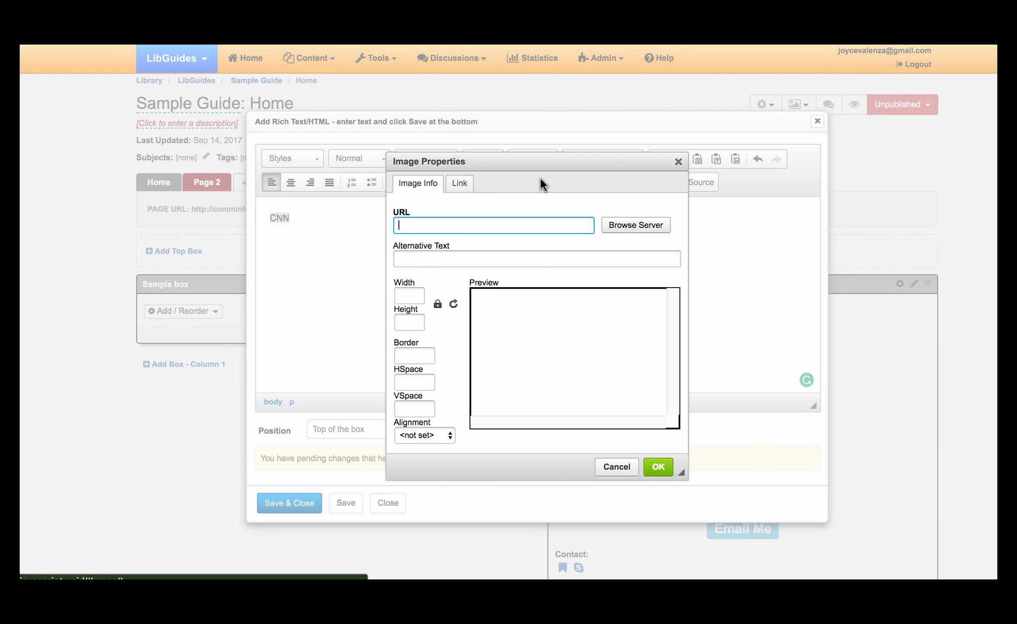
click(624, 225)
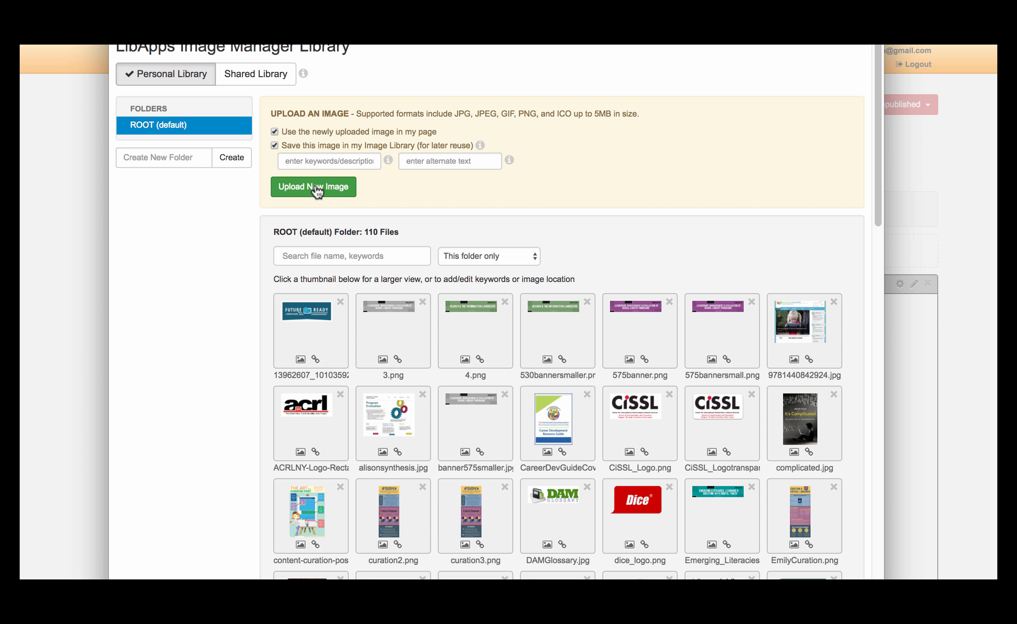
click(318, 190)
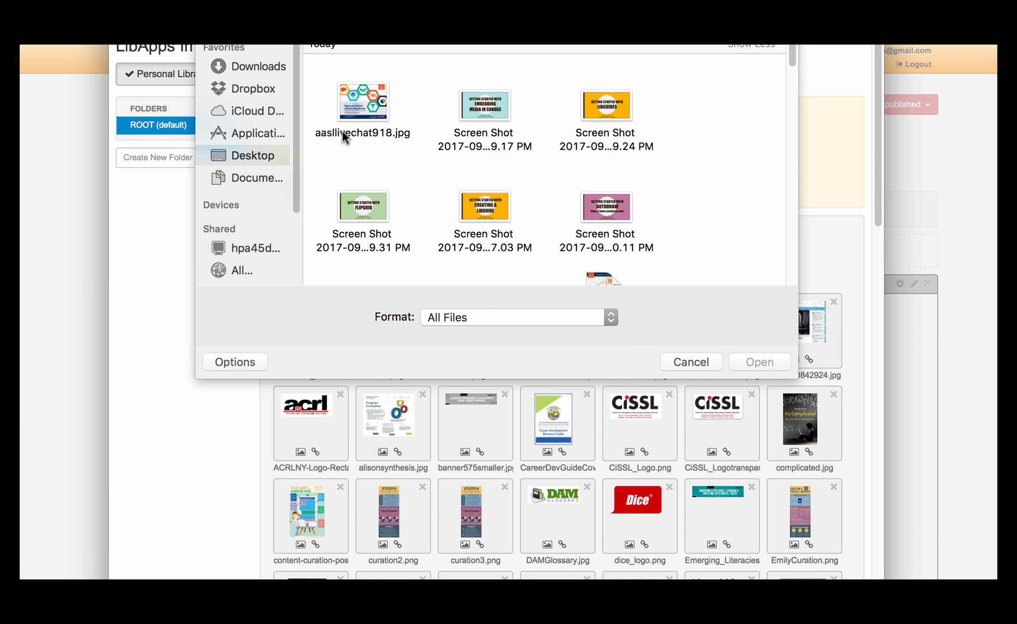
click(359, 99)
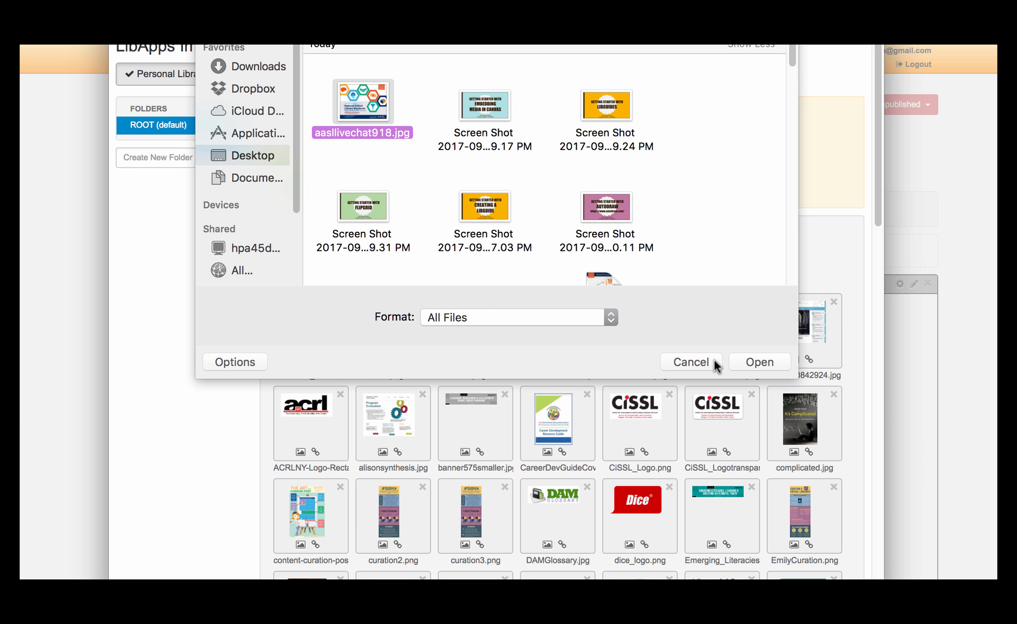
click(756, 360)
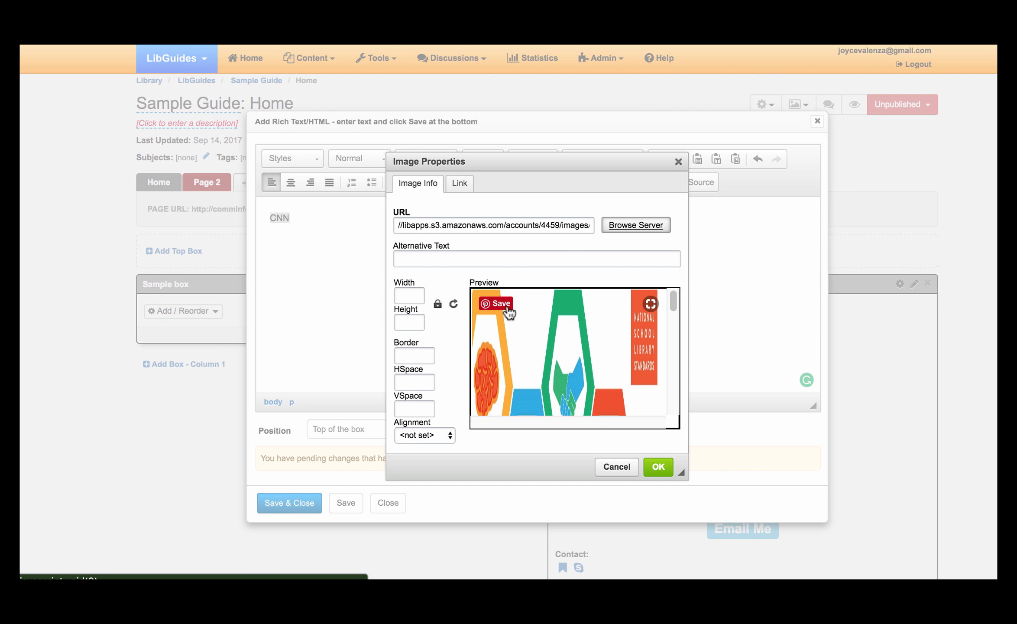
click(416, 257)
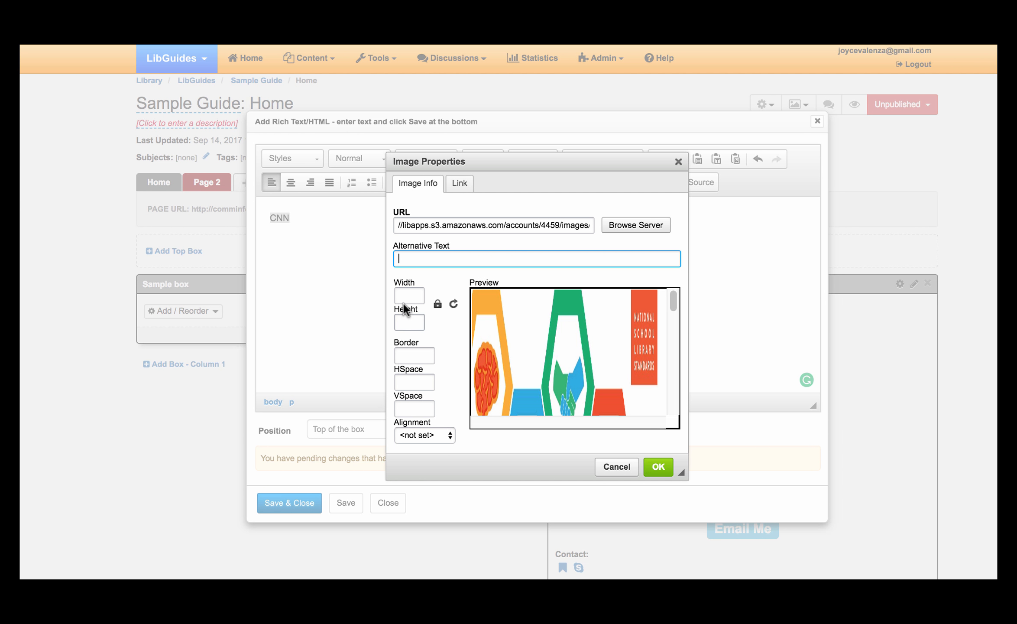
click(422, 435)
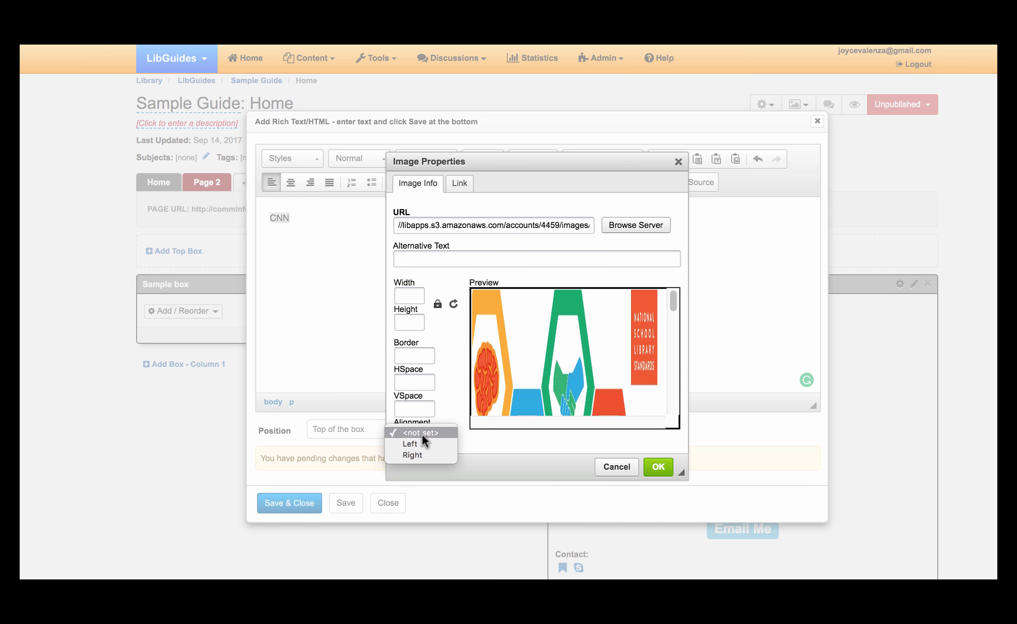
click(421, 434)
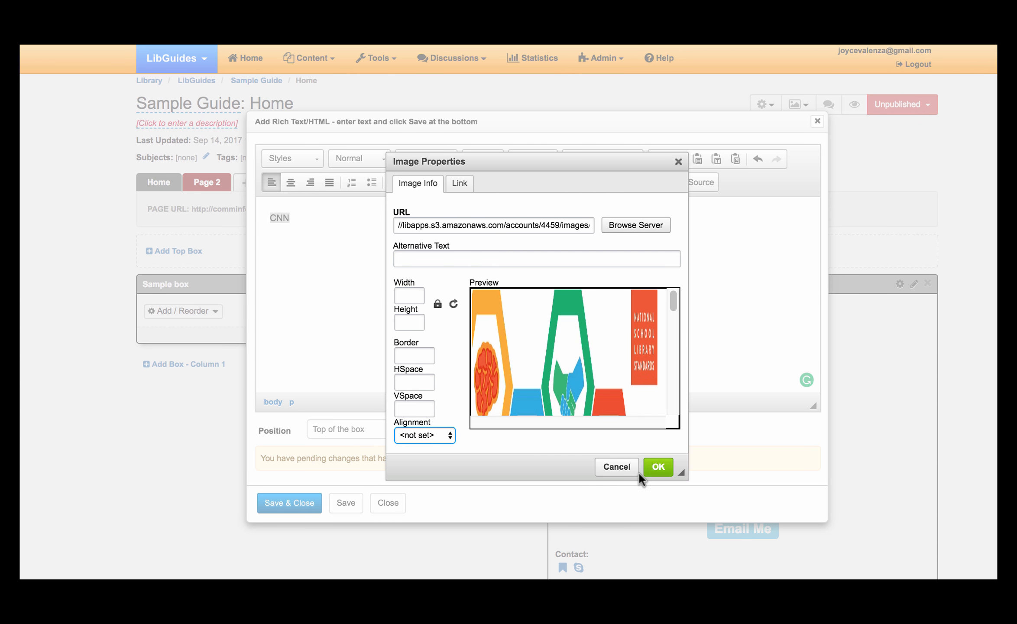
click(658, 467)
Step: Check the inserted image's properties and link settings, and delete the image from the rich text item
double_click(519, 314)
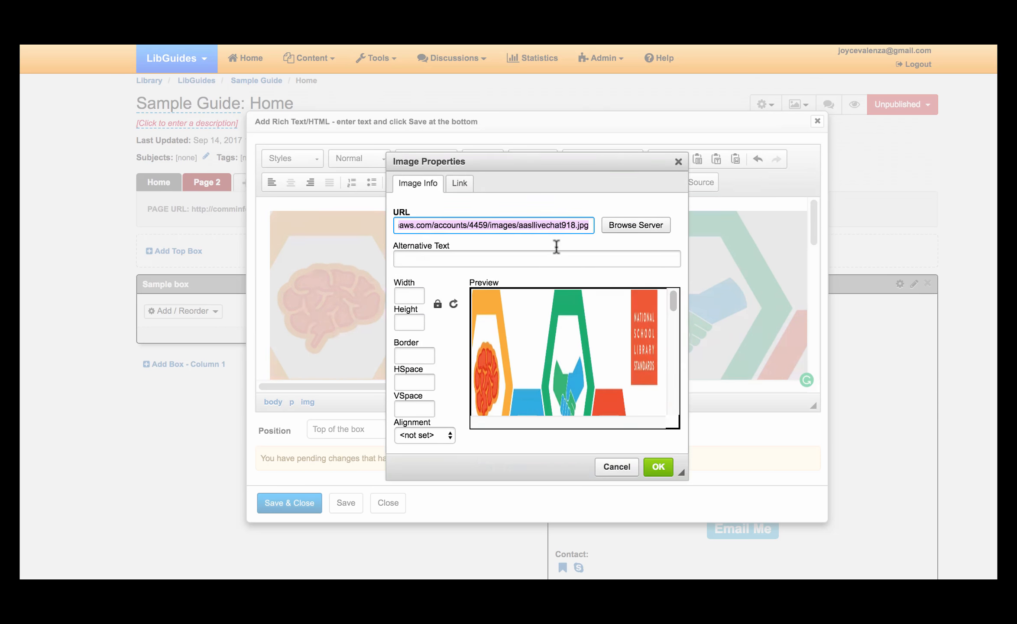
click(752, 267)
click(607, 470)
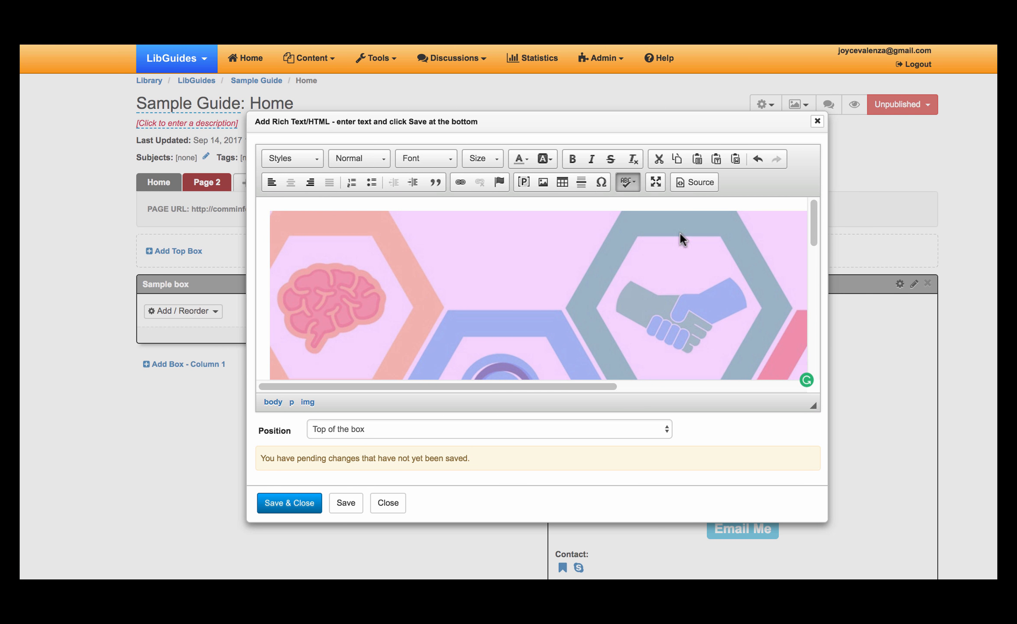
click(453, 181)
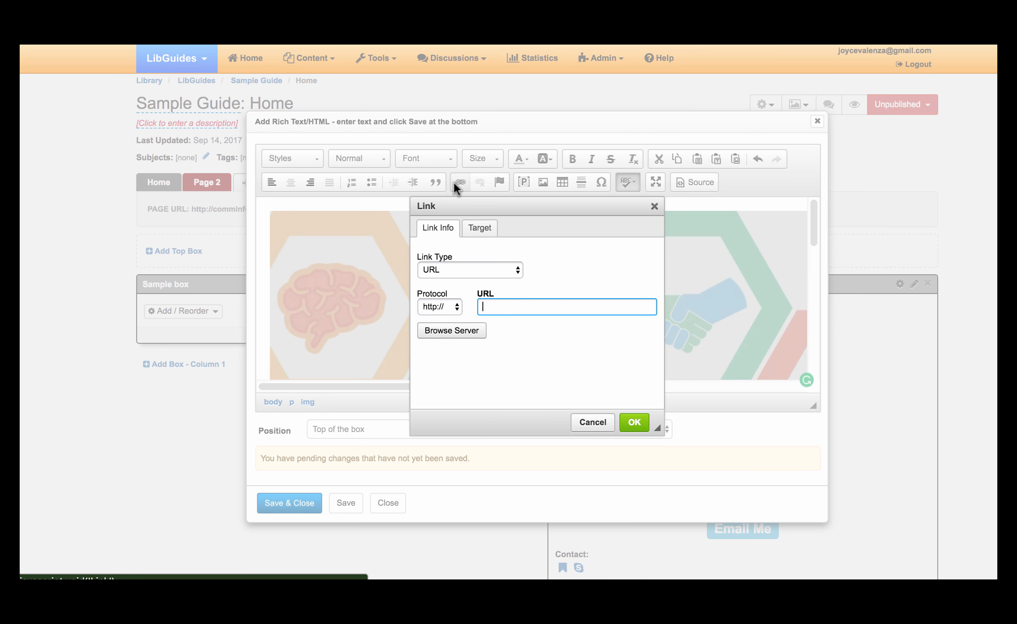
click(654, 207)
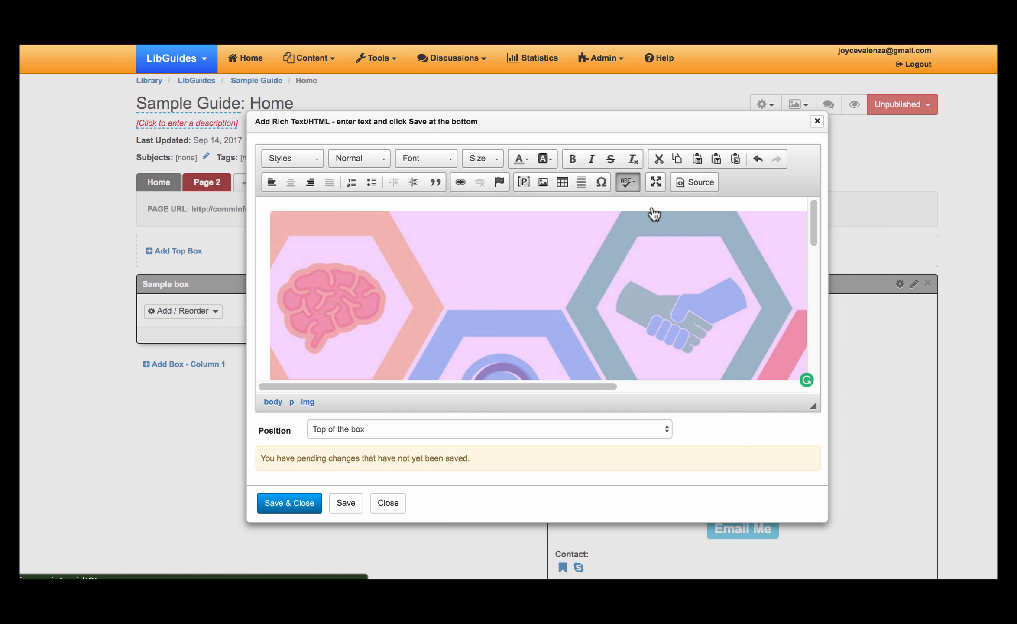
key(Delete)
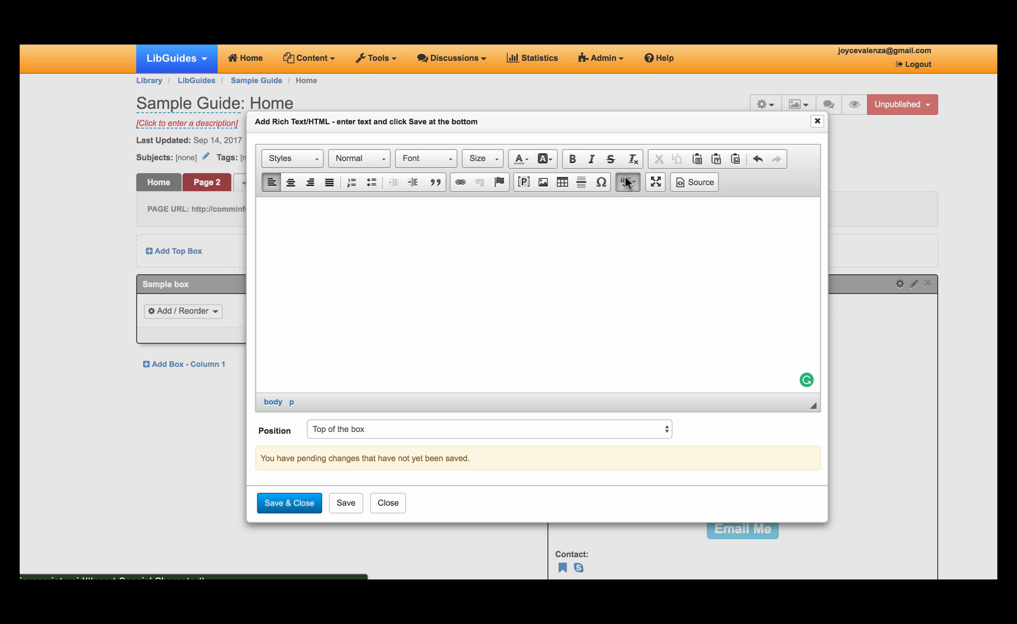
Step: Show the rich text item's HTML source, and copy the embed code of the Navigating Canvas video from YouTube
click(694, 180)
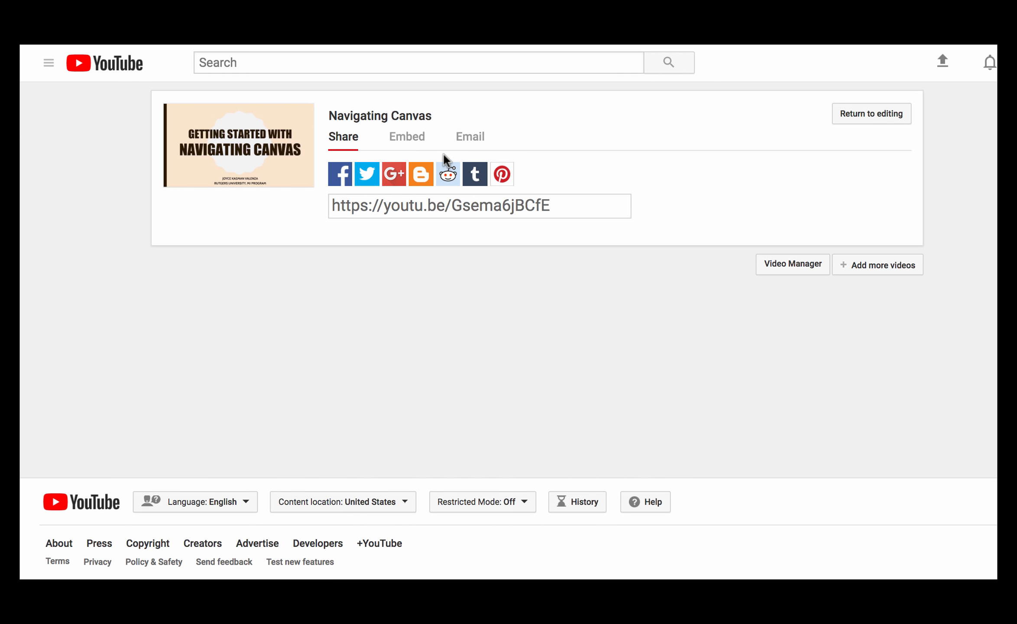
click(415, 139)
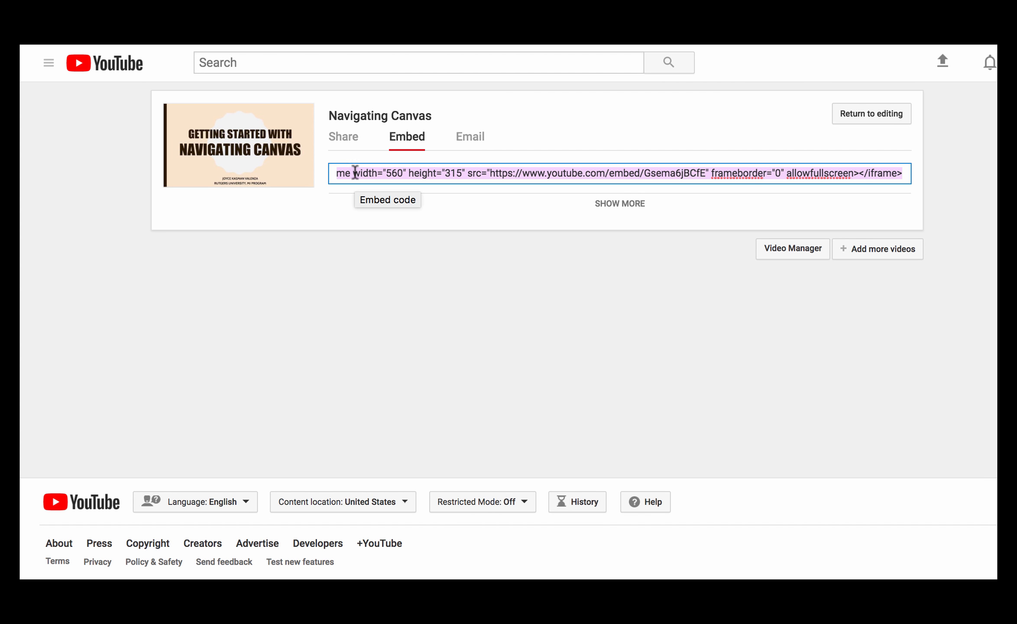
click(337, 174)
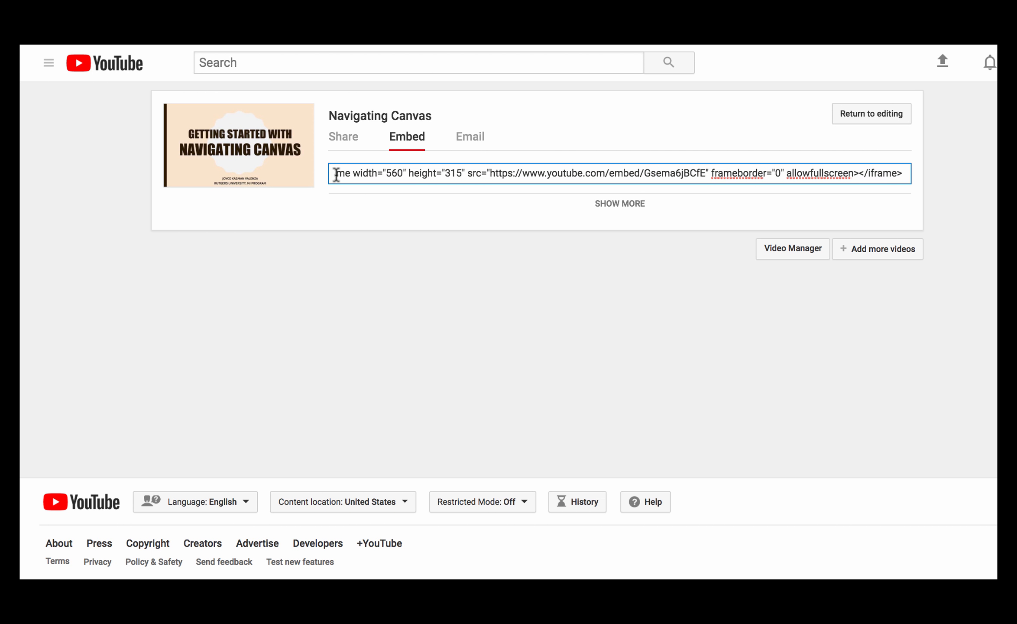
triple_click(336, 174)
key(super+c)
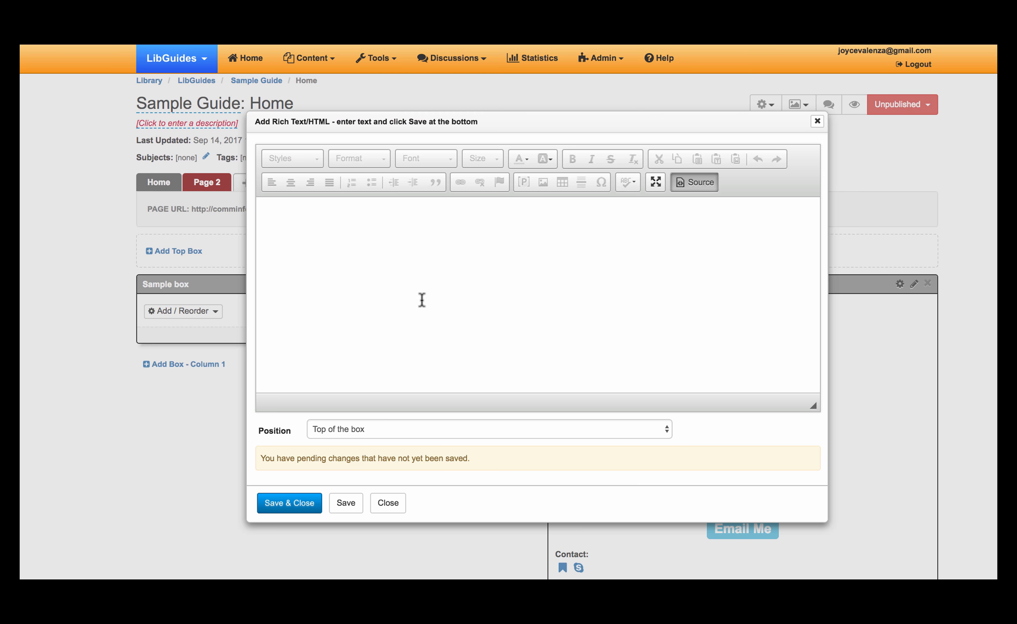
Step: Paste the video's embed code into the rich text item's HTML source, save and close it, and try the embedded video
click(693, 181)
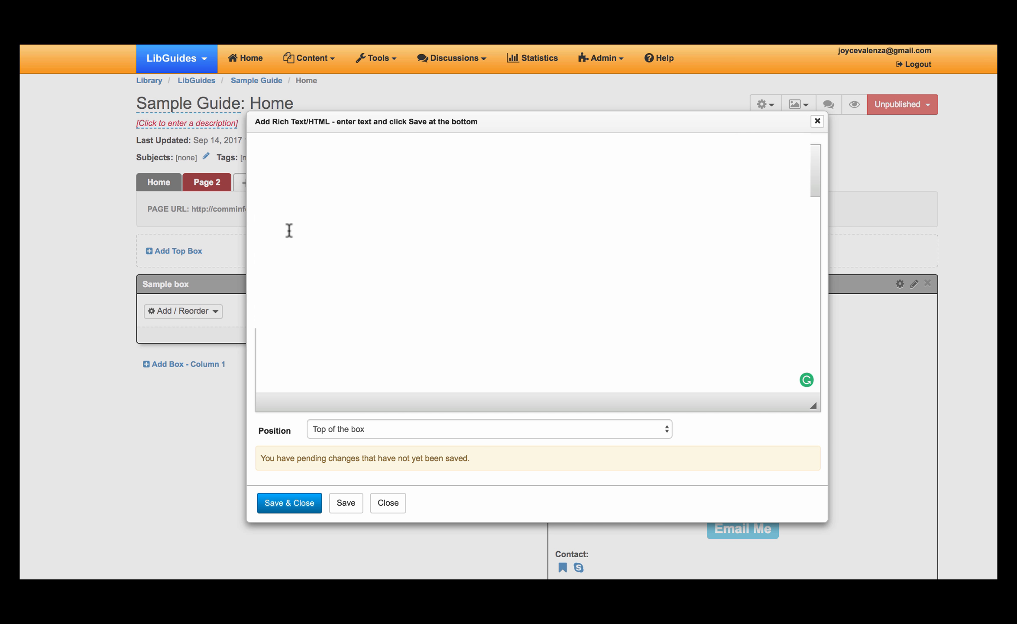
key(super+v)
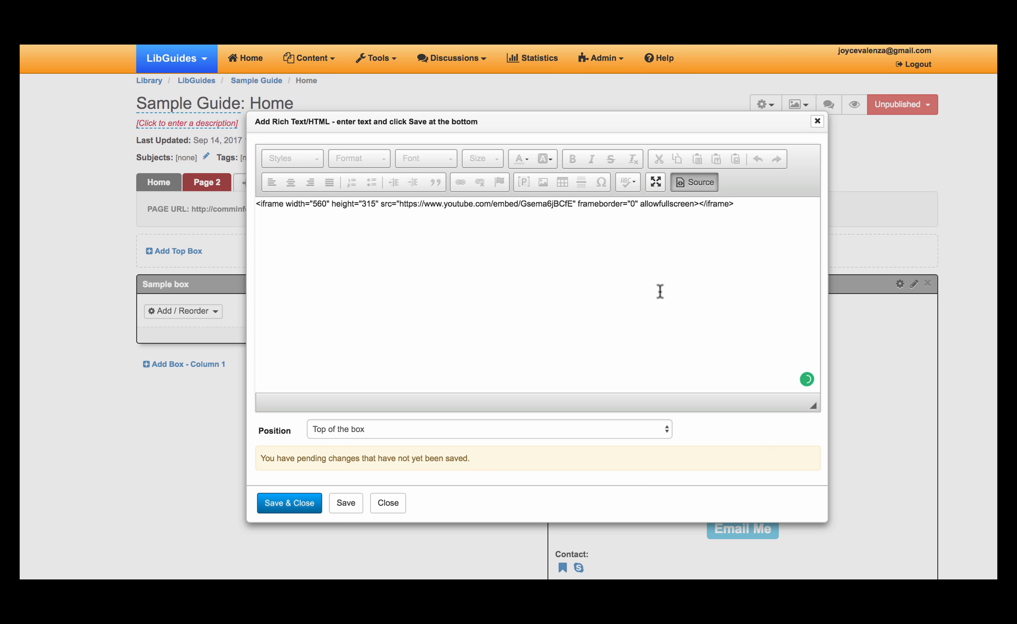
click(348, 503)
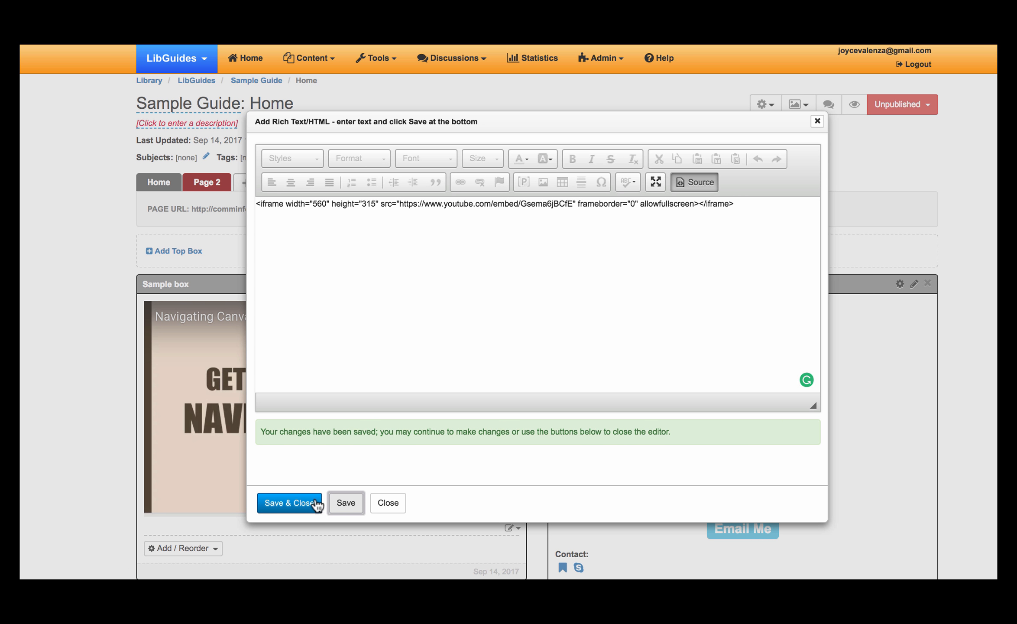
click(289, 503)
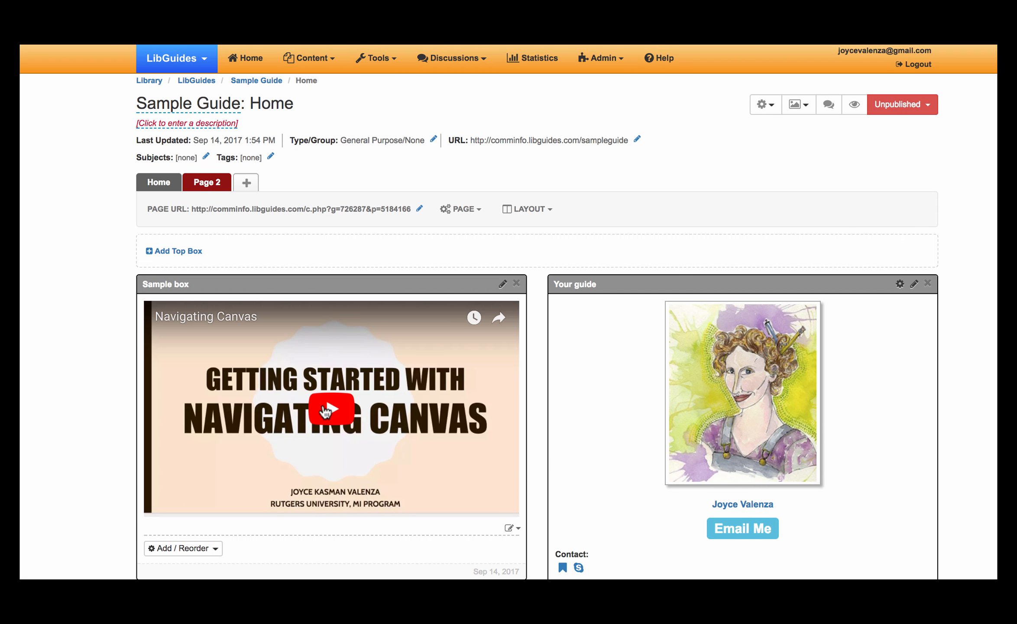
click(328, 409)
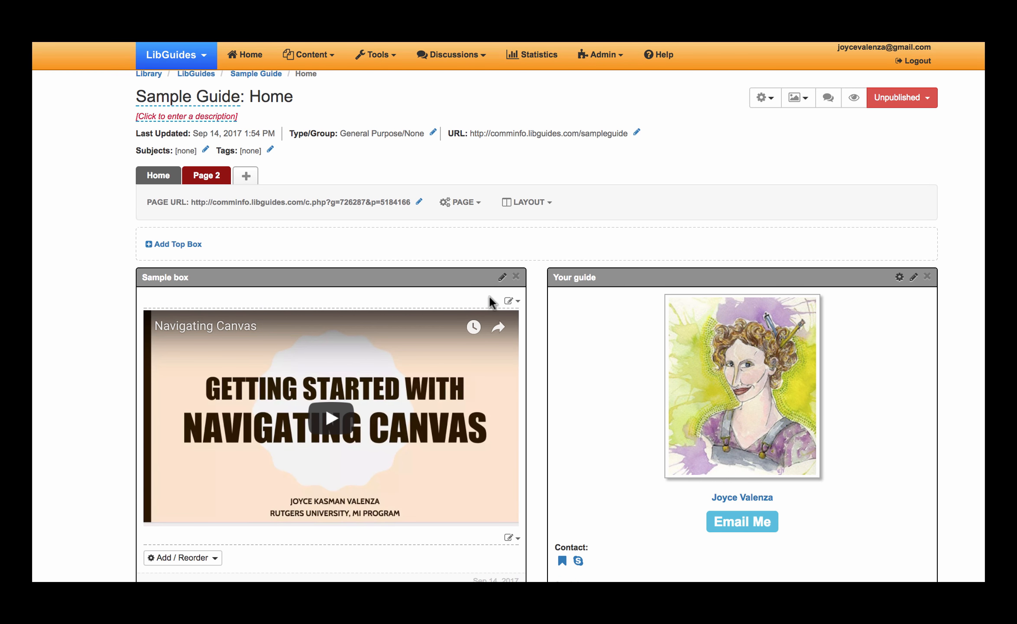
Step: Add a standard box named Sample box 2 at the bottom of column 1
scroll(490, 298, down, 5)
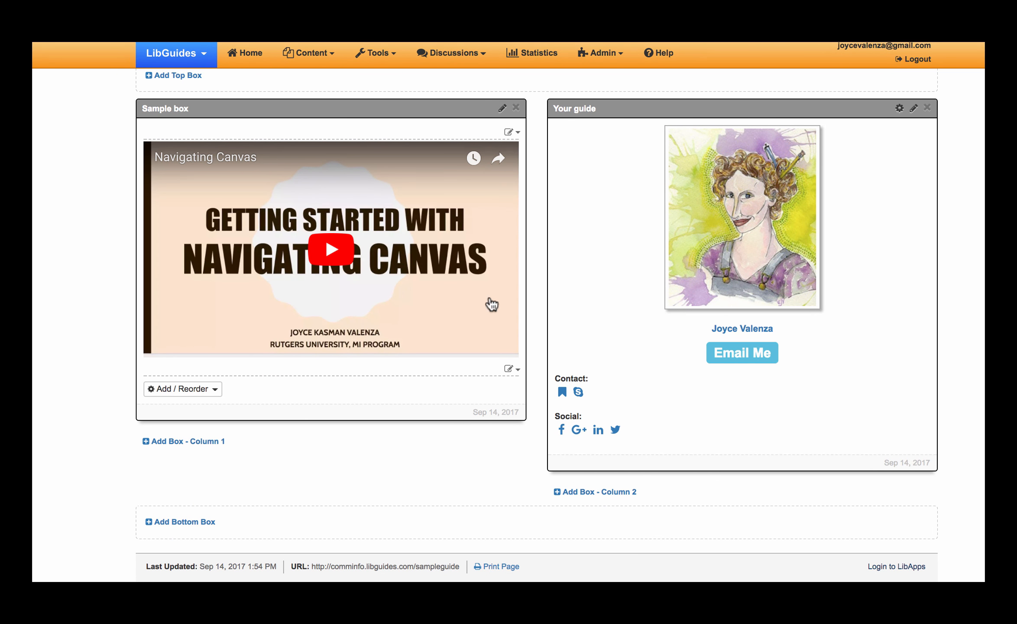
click(208, 443)
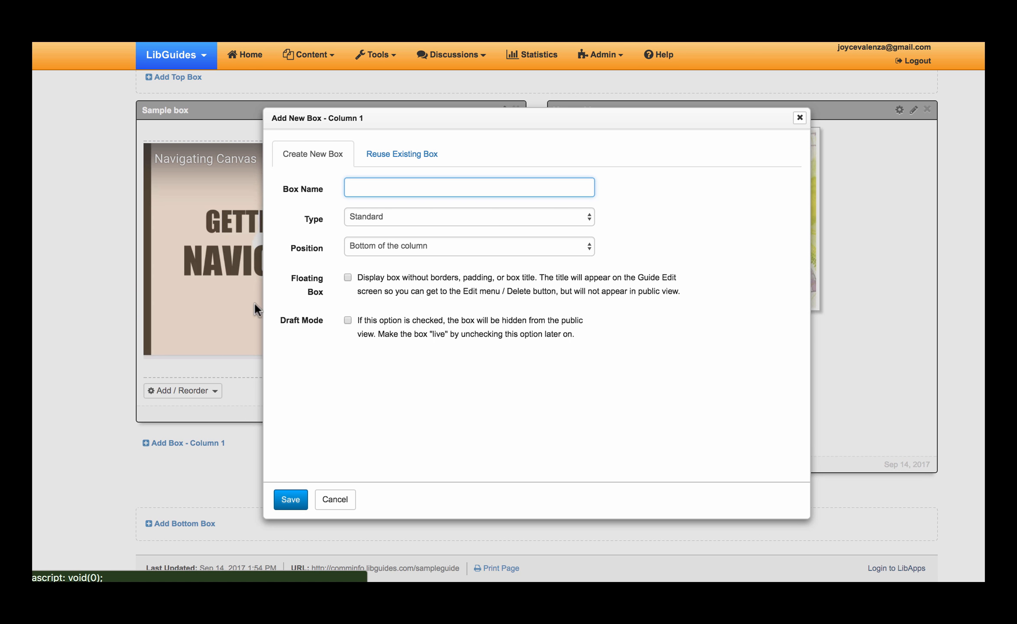
text(Sampe)
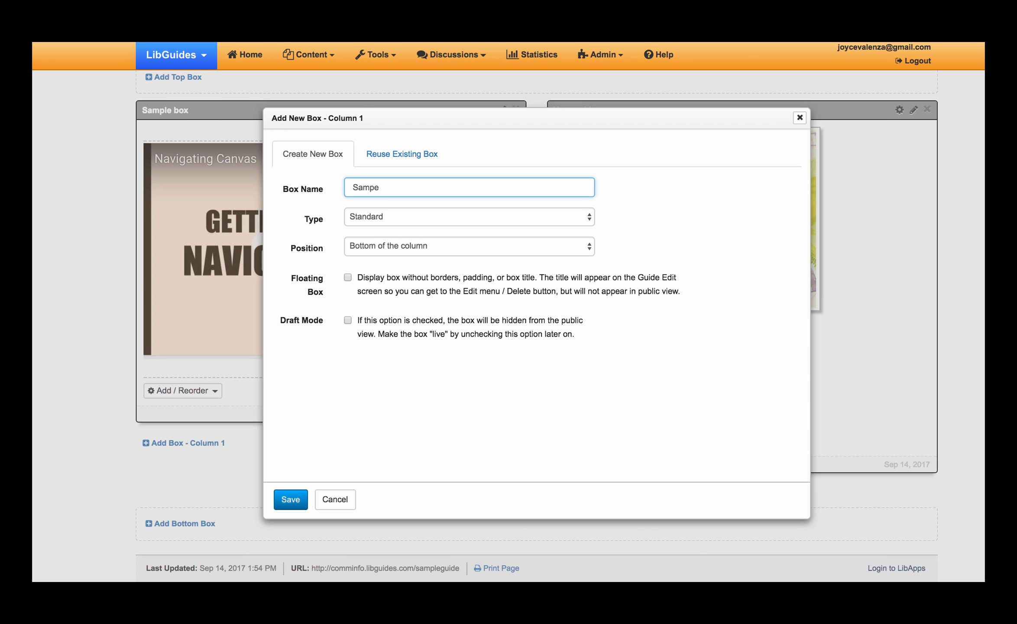
key(BackSpace)
text(le box)
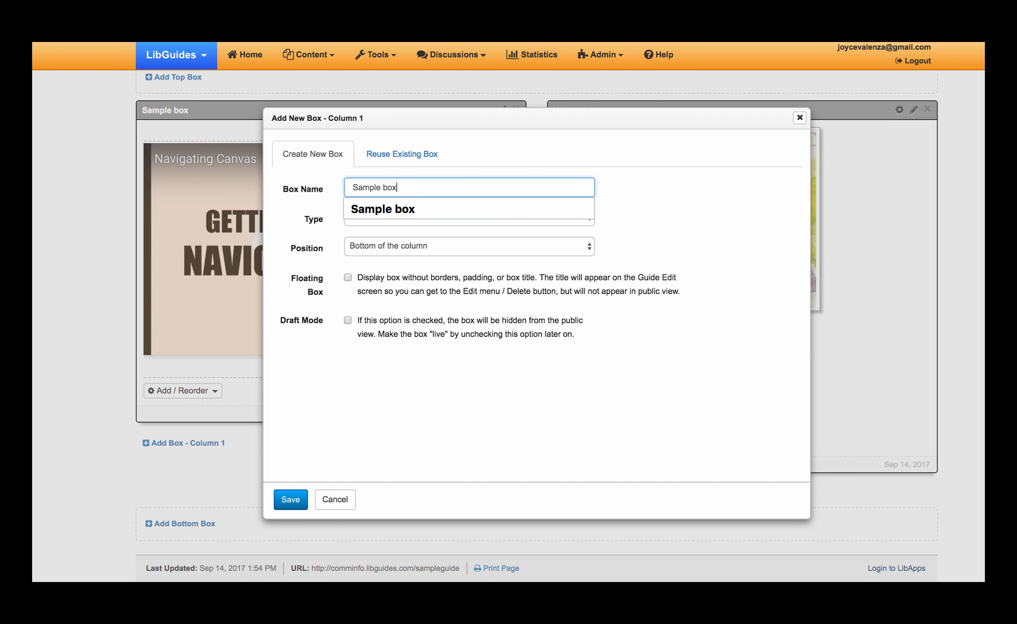
text( 2)
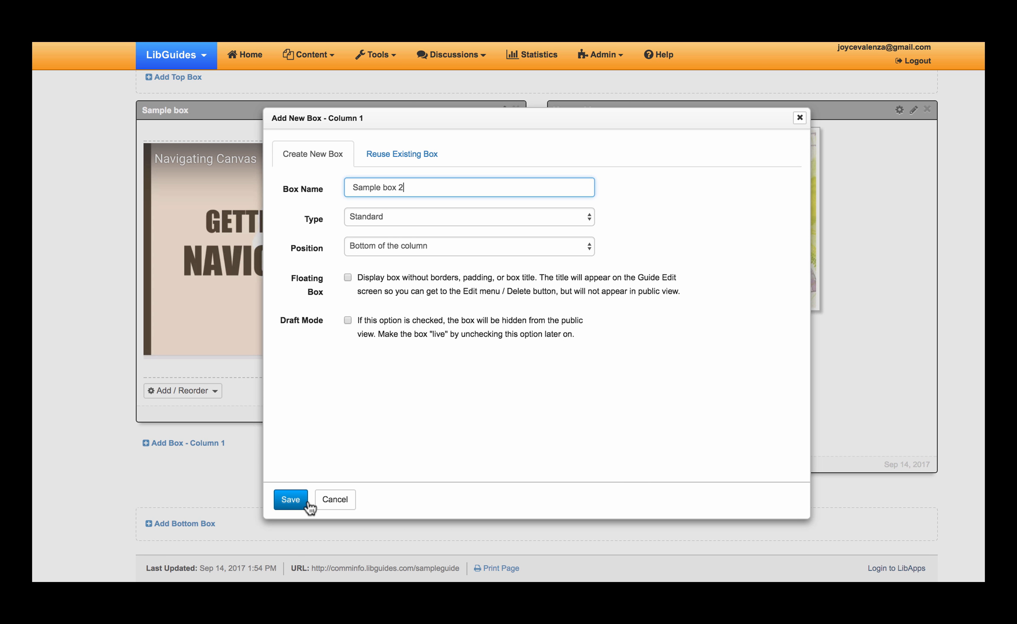
click(368, 250)
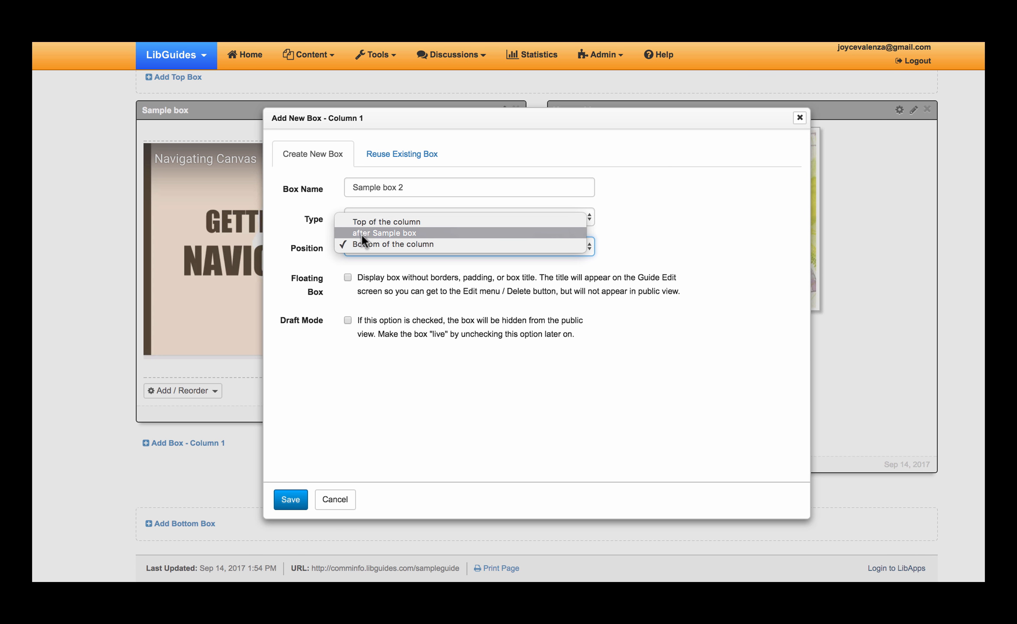
click(299, 497)
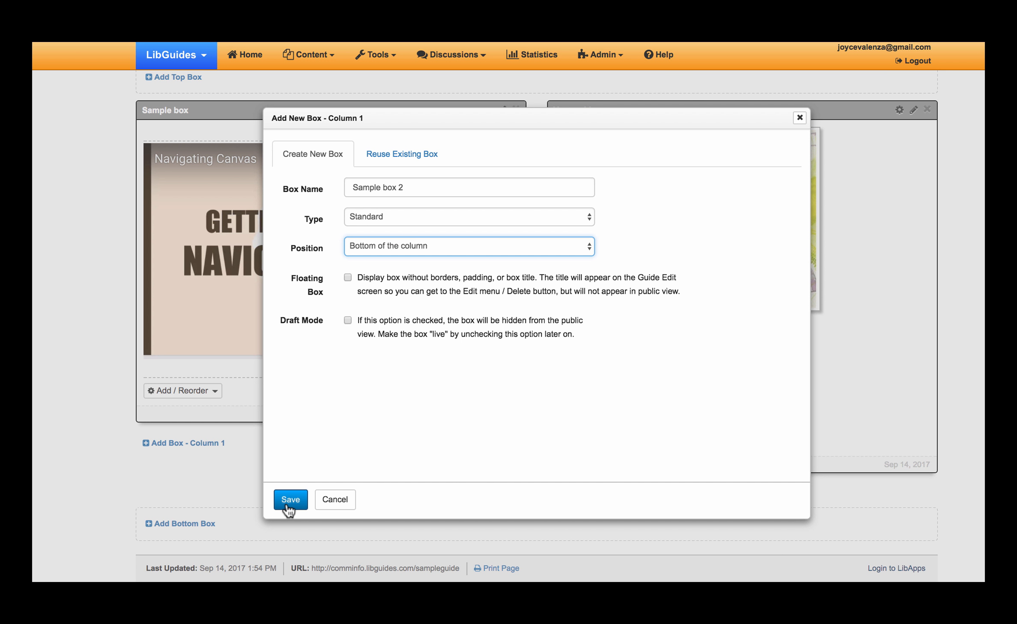
click(288, 506)
Step: Add a Rich Text/HTML item to Sample box 2 and show its HTML source
click(215, 469)
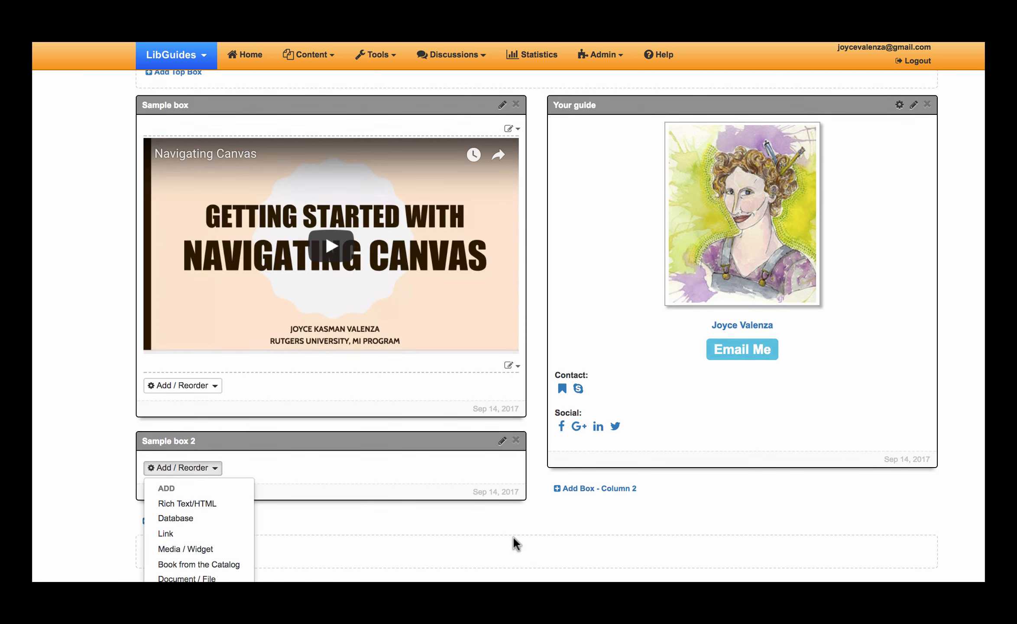
scroll(513, 535, down, 3)
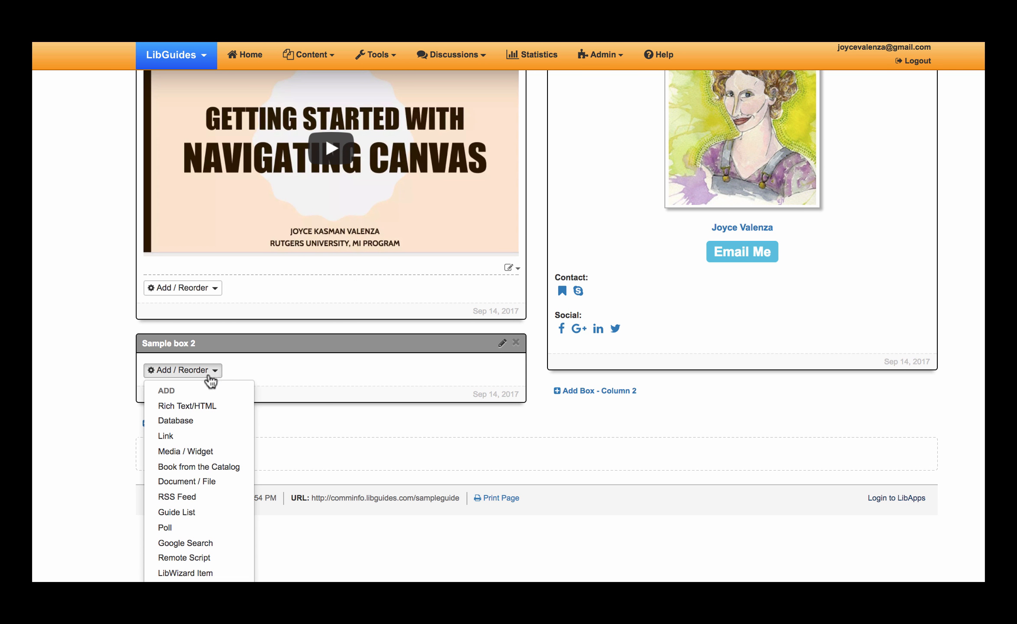
click(203, 410)
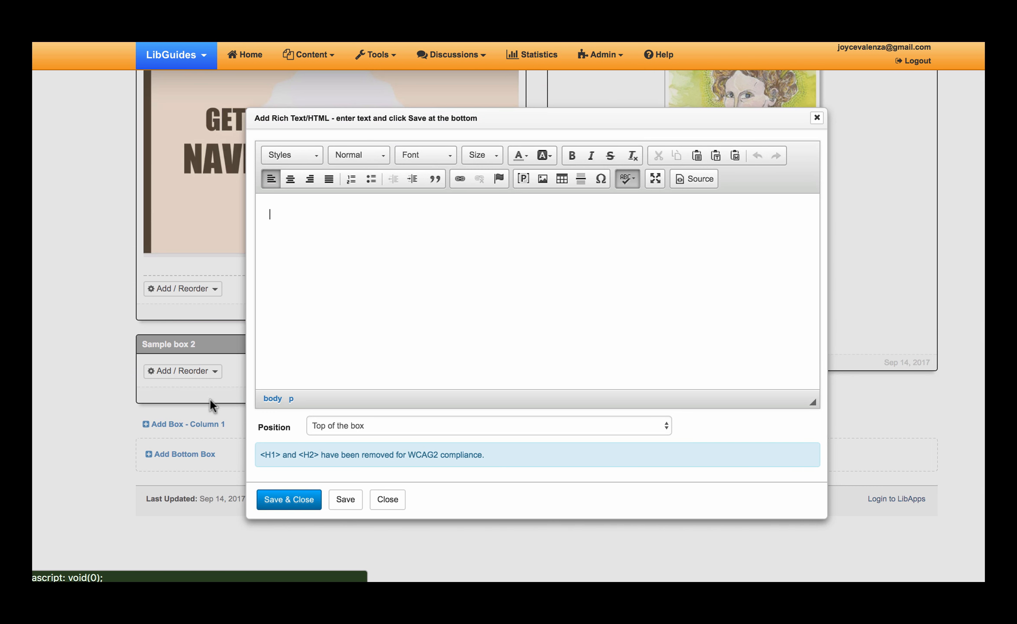
click(694, 179)
Step: Search Google Books for harlem in a new browser tab and copy the embed code of Passing Novels in the Harlem Renaissance
key(super+t)
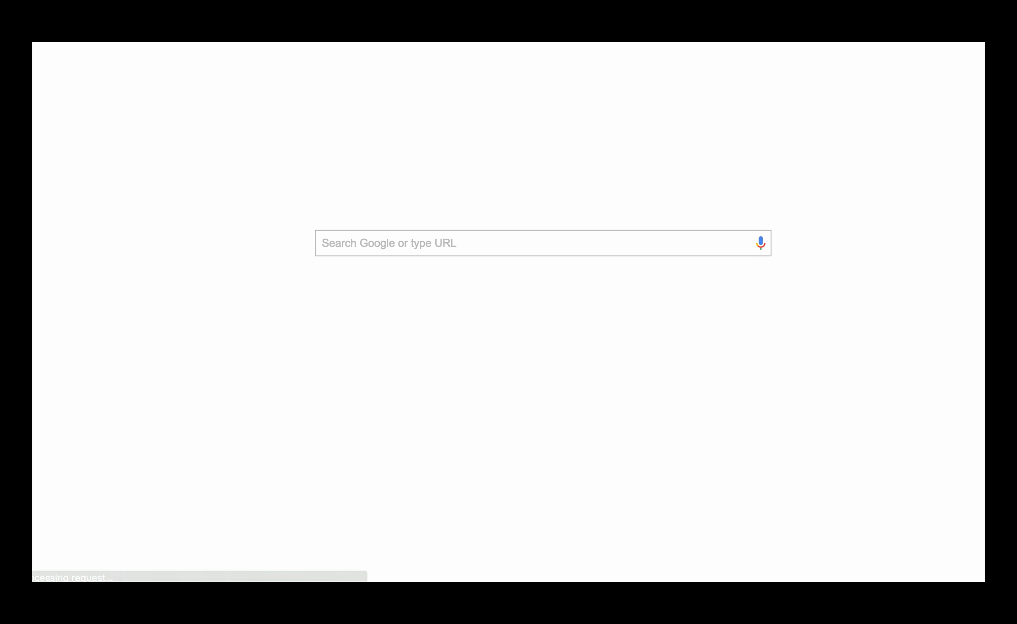
text(book)
key(Return)
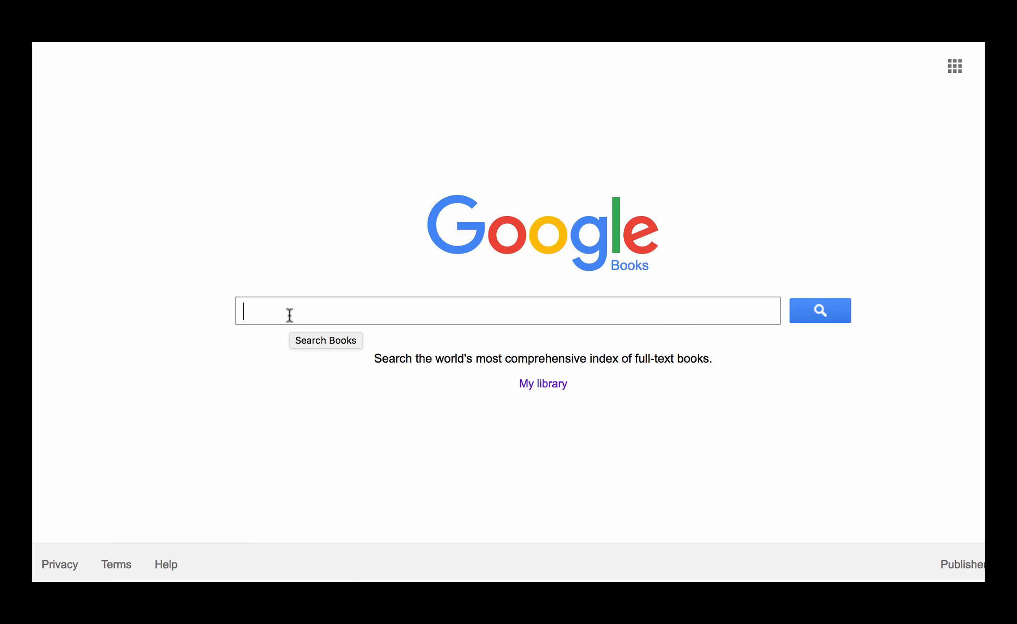
text(harm)
key(BackSpace)
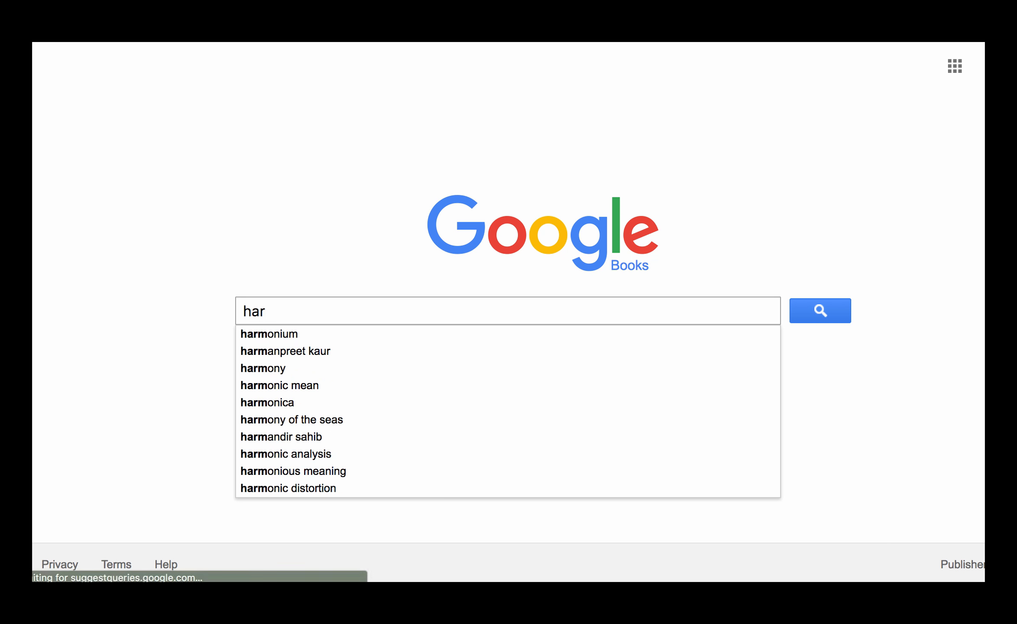
text(lem e)
key(BackSpace)
key(BackSpace)
key(Return)
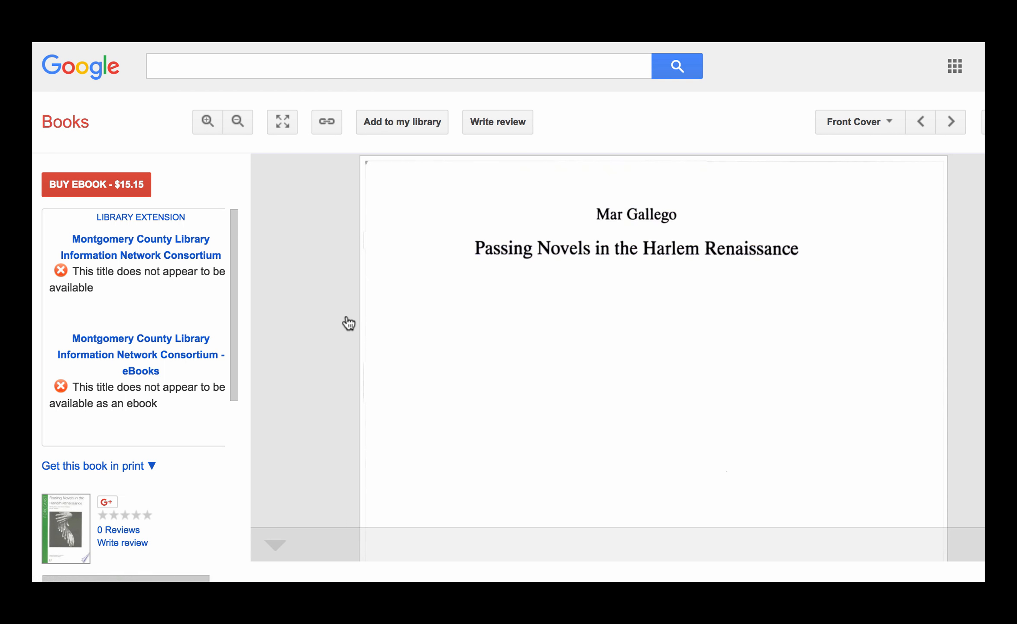
click(326, 123)
click(329, 203)
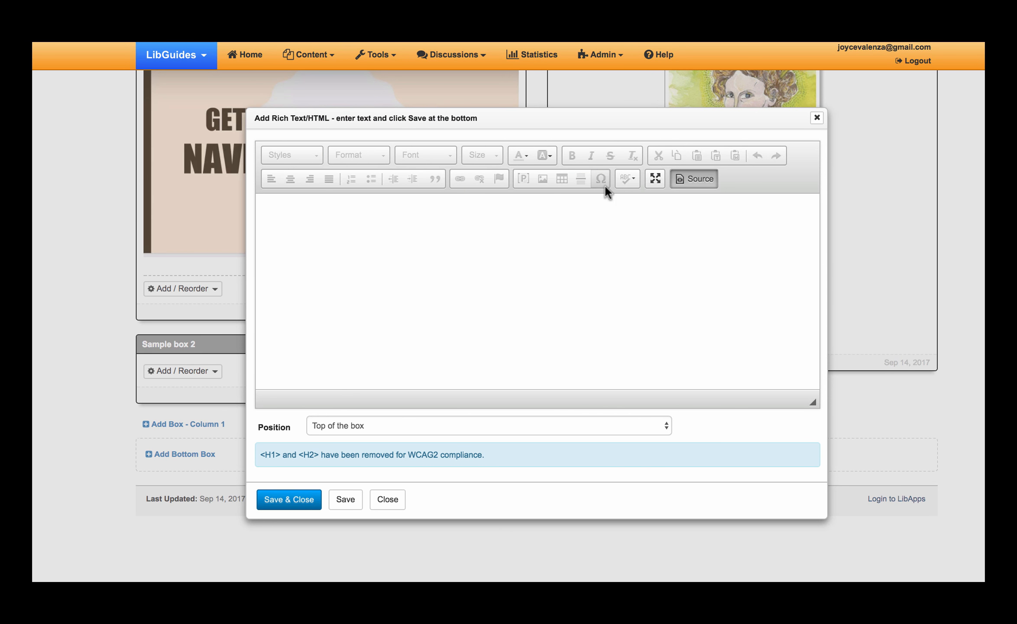
Step: Paste the book's embed code into the rich text item's HTML source, save and close it, and leaf through the embedded book
click(401, 248)
text(<iframe frameborder="0" scrolling="no" style="border:0px" src="https://books.google.com/books?id=ETMbaU4vorgC&lpg=PP1&pg=PP1&output=embed" width=500 height=500></iframe>)
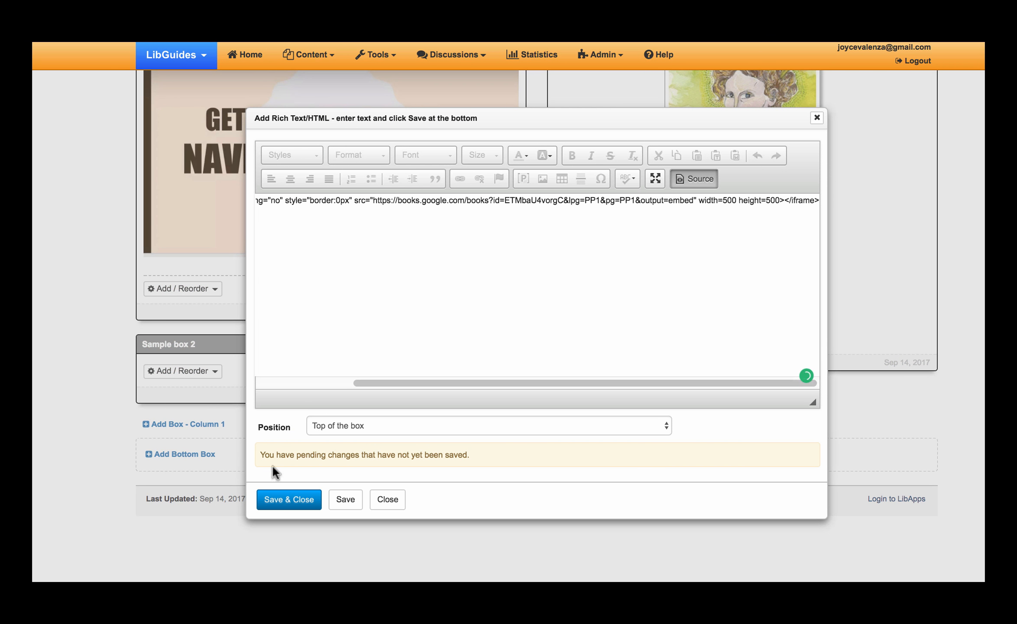
click(281, 502)
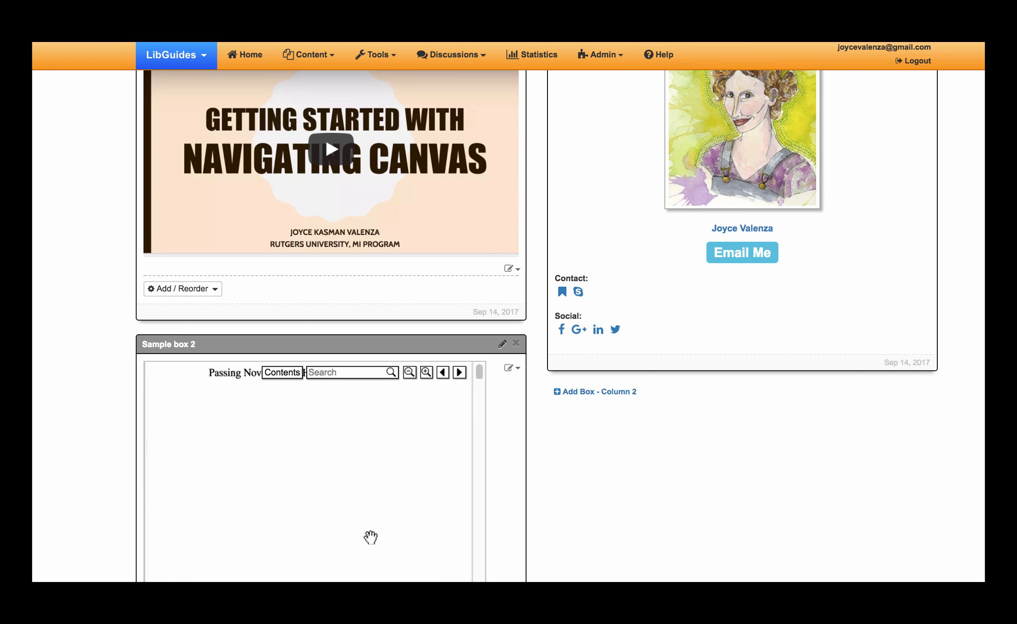
scroll(694, 558, down, 5)
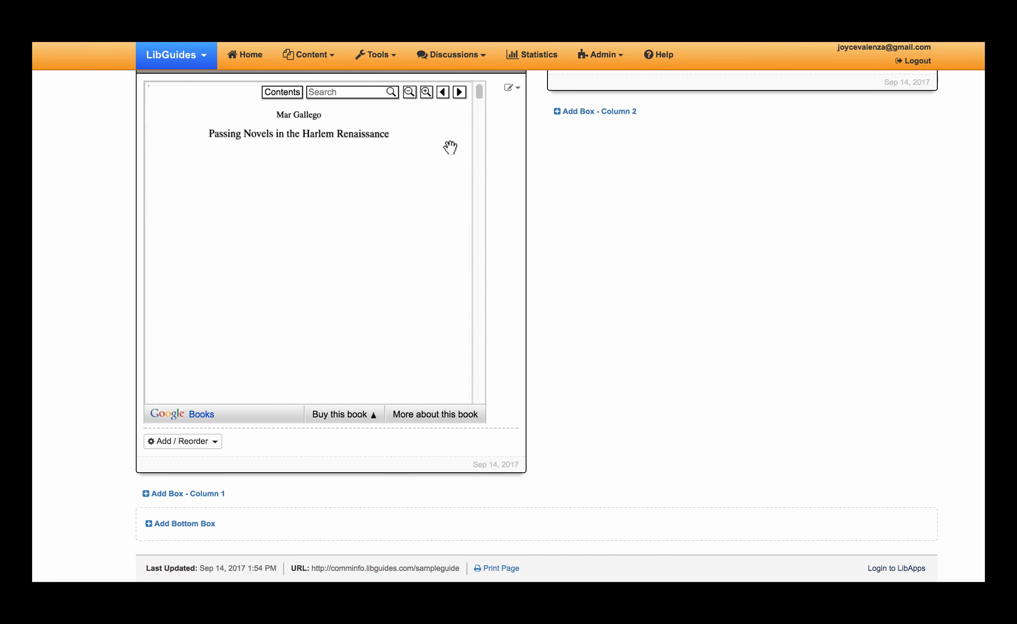
scroll(412, 246, down, 8)
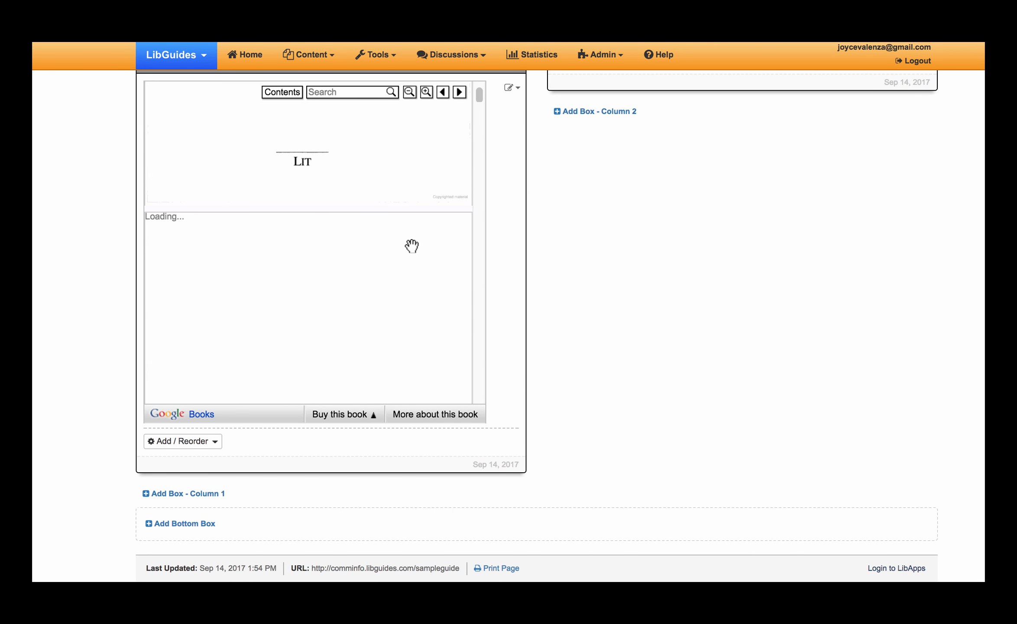
scroll(412, 246, down, 10)
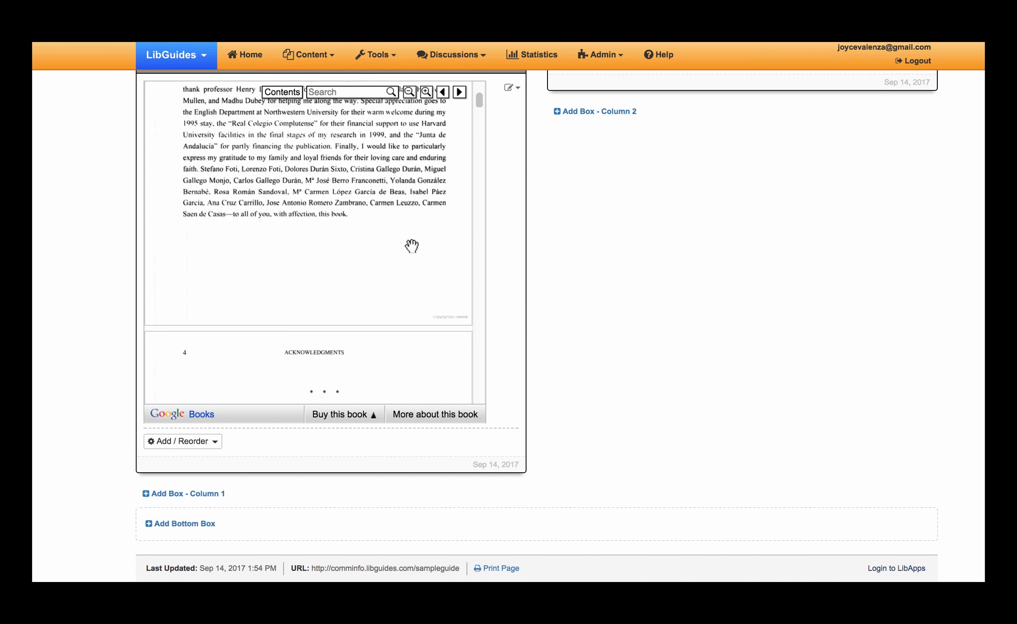
scroll(412, 246, down, 6)
scroll(411, 246, up, 7)
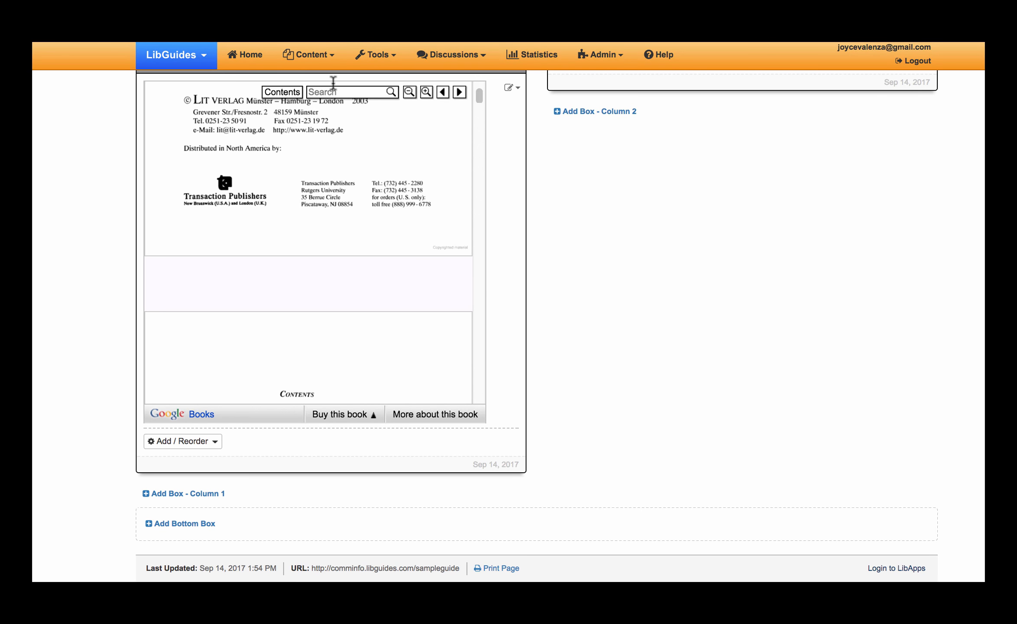
Step: Add a box named Sample box 3 to column 1
click(205, 494)
text(Sample box 3)
click(291, 499)
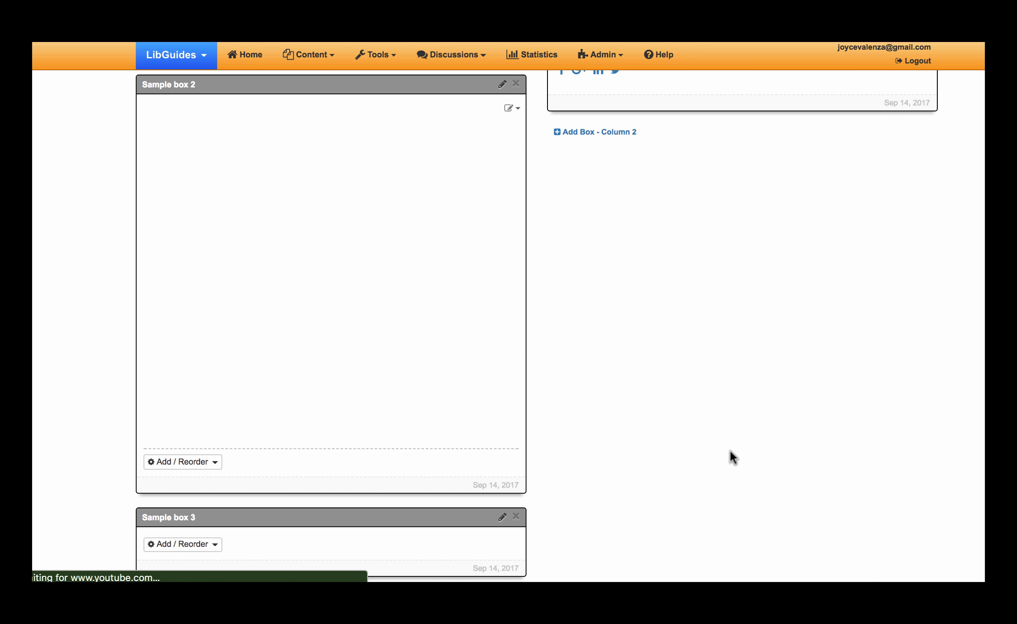
Step: Start adding a new RSS feed item to Sample box 3
scroll(729, 449, down, 5)
click(215, 440)
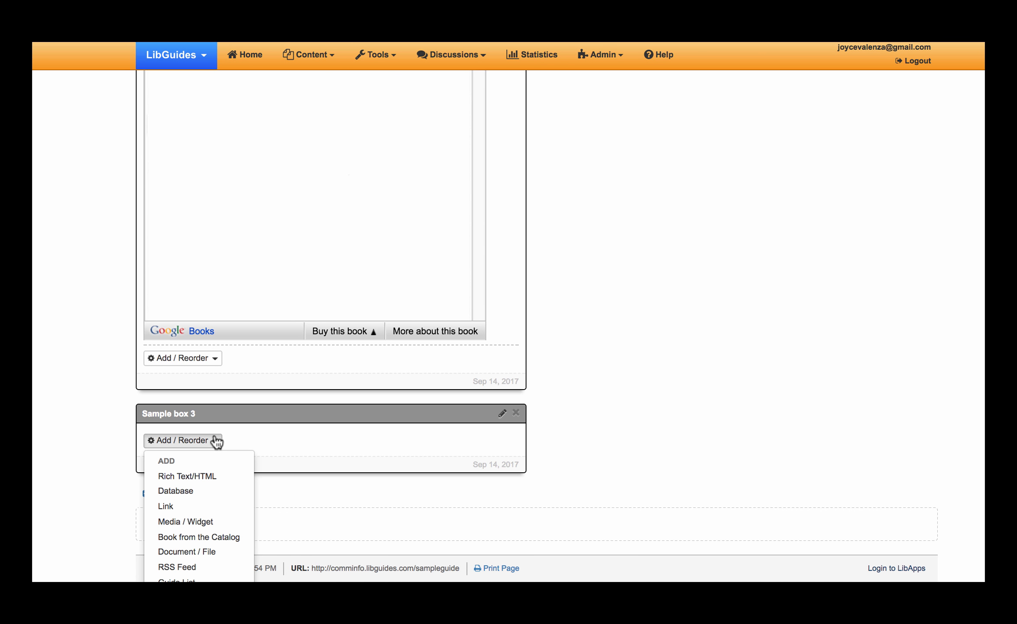
scroll(488, 490, down, 3)
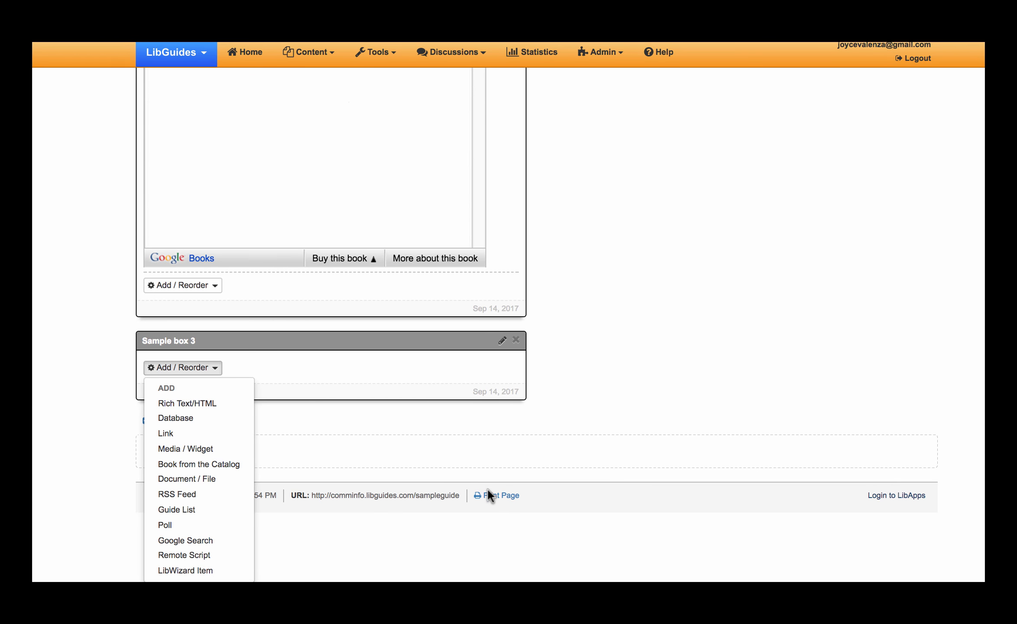
click(187, 494)
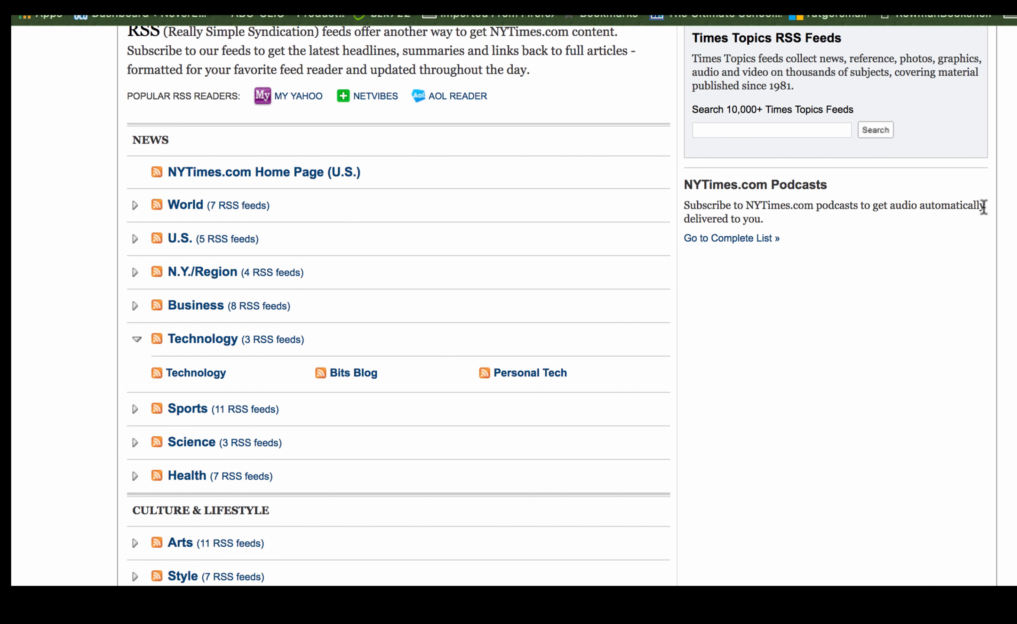
Step: Open the Bits Blog feed from the Technology section of the New York Times RSS page to get its feed URL
scroll(982, 206, up, 5)
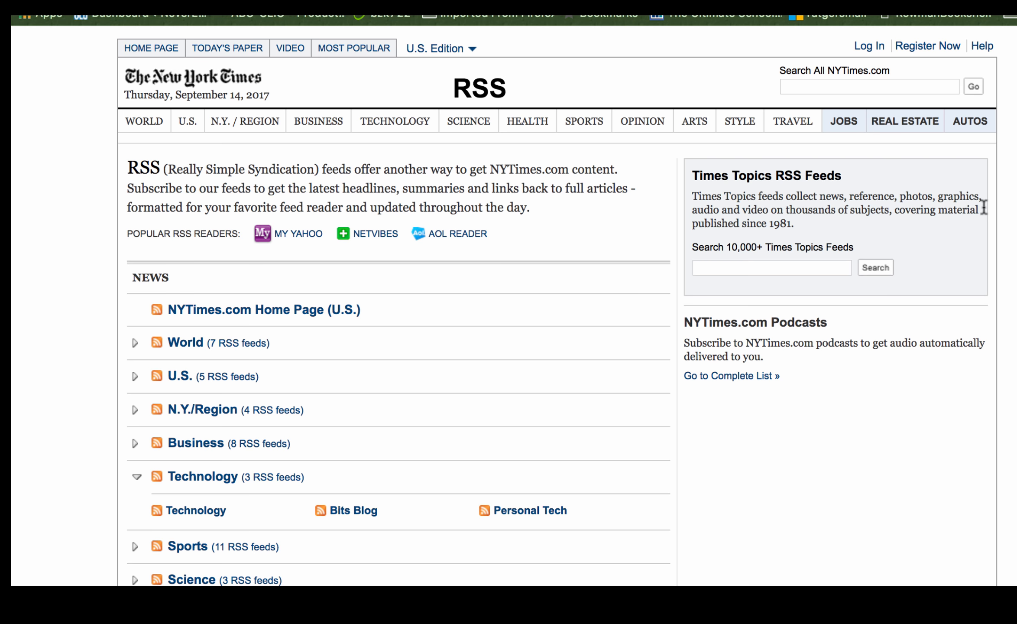
scroll(984, 207, down, 5)
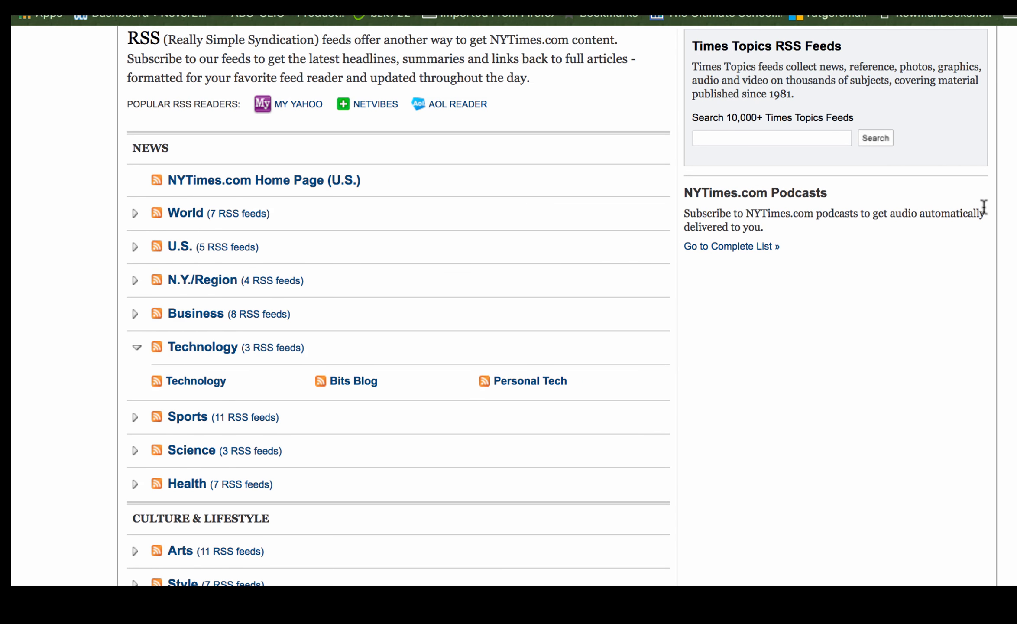
scroll(984, 207, down, 3)
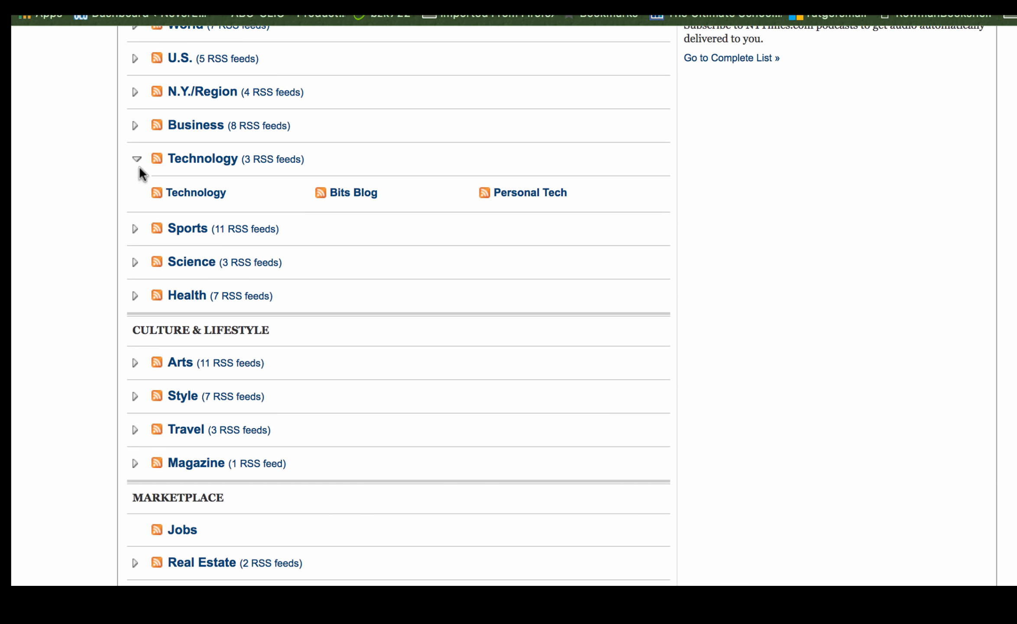
click(339, 195)
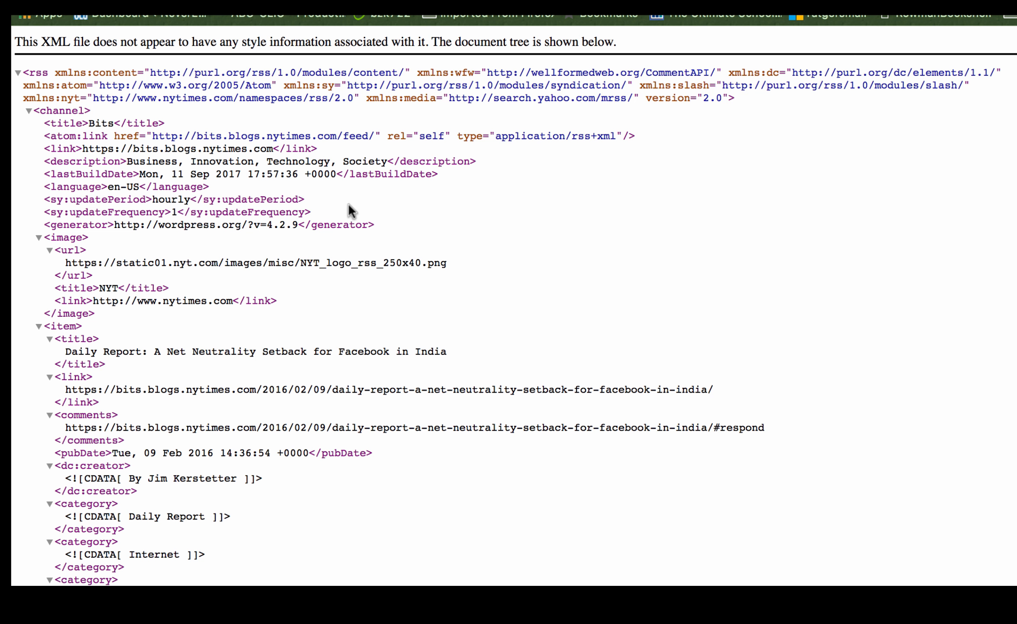
scroll(247, 154, up, 1)
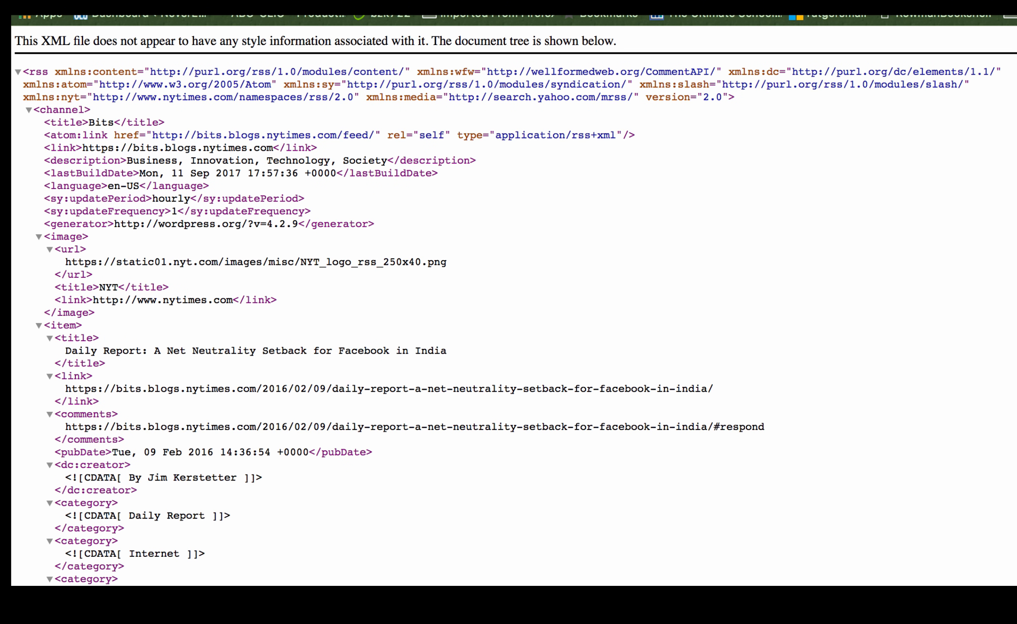
click(329, 4)
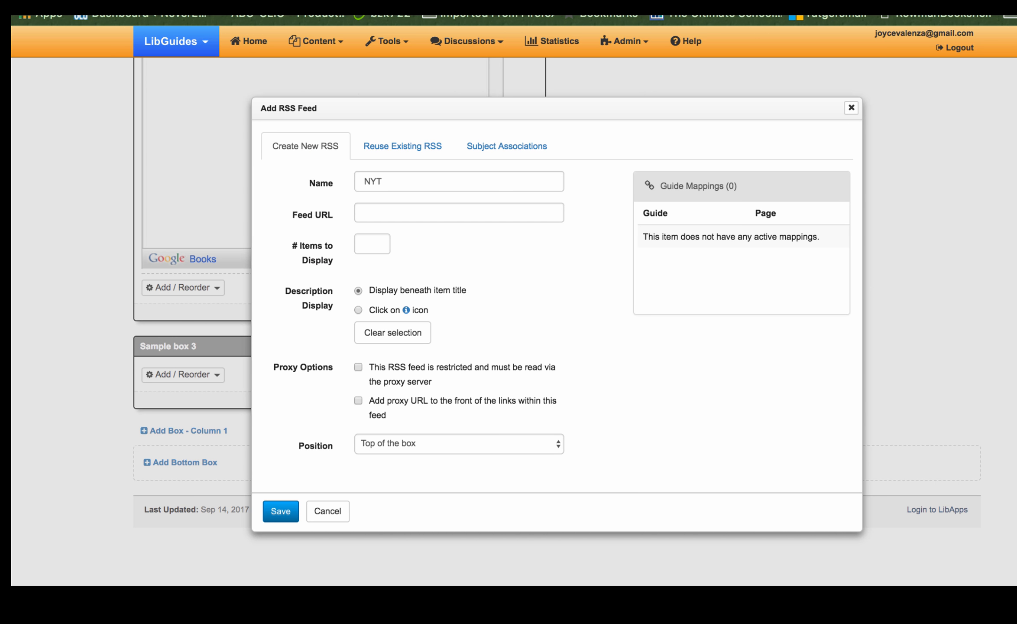
click(411, 184)
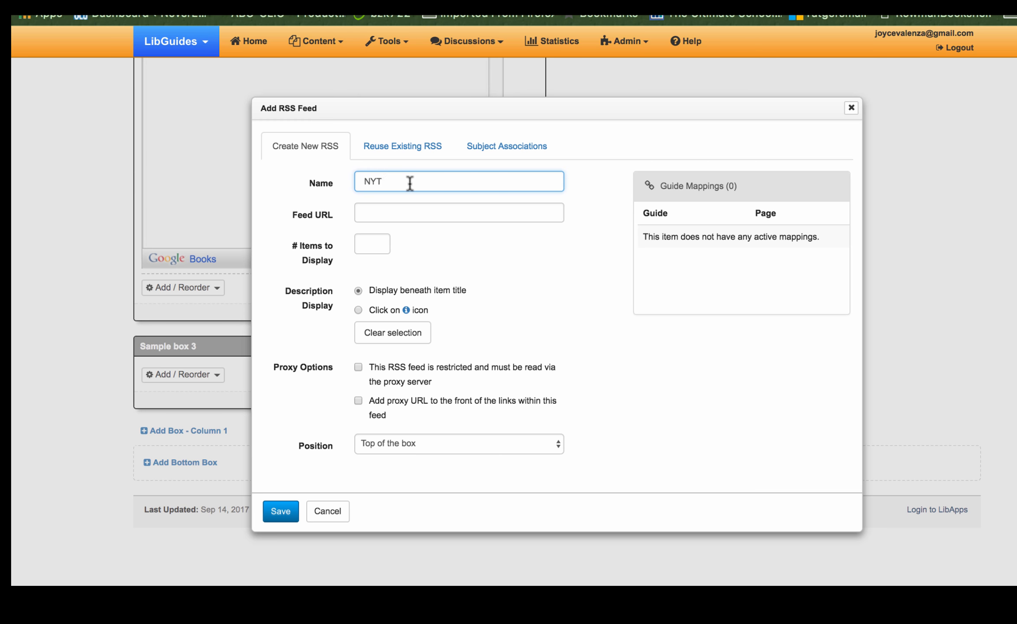
text(: Bits BLog)
click(395, 216)
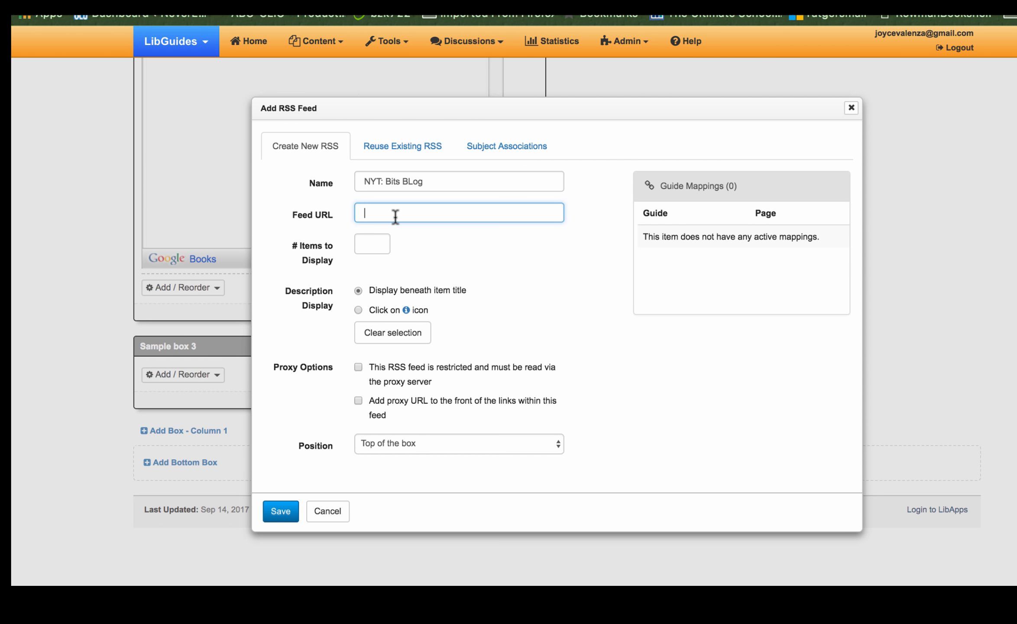
text(https://bits.blogs.nytimes.com/feed/)
click(371, 245)
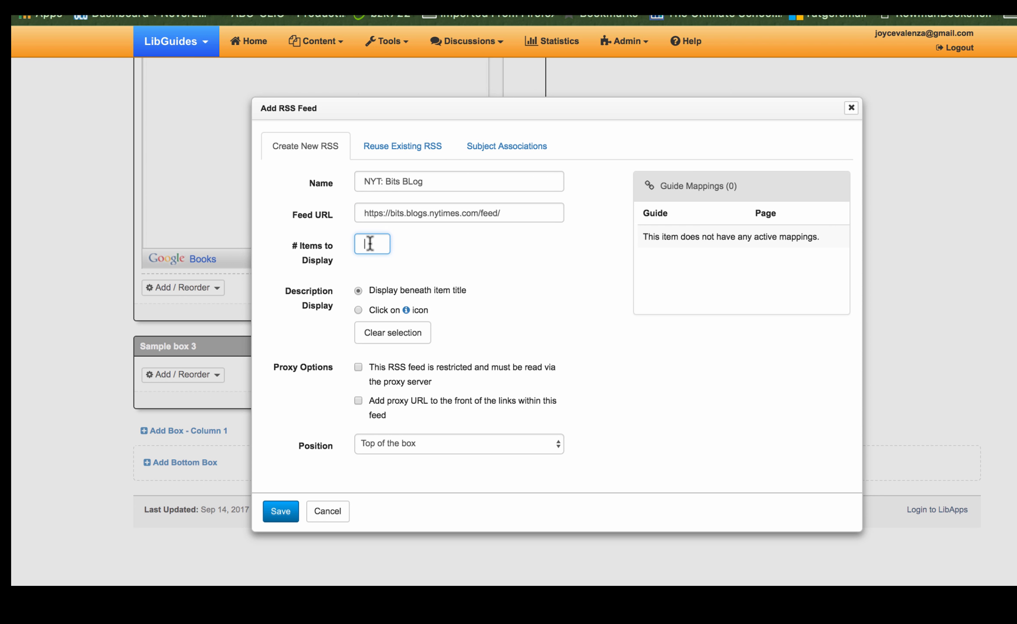
text(5)
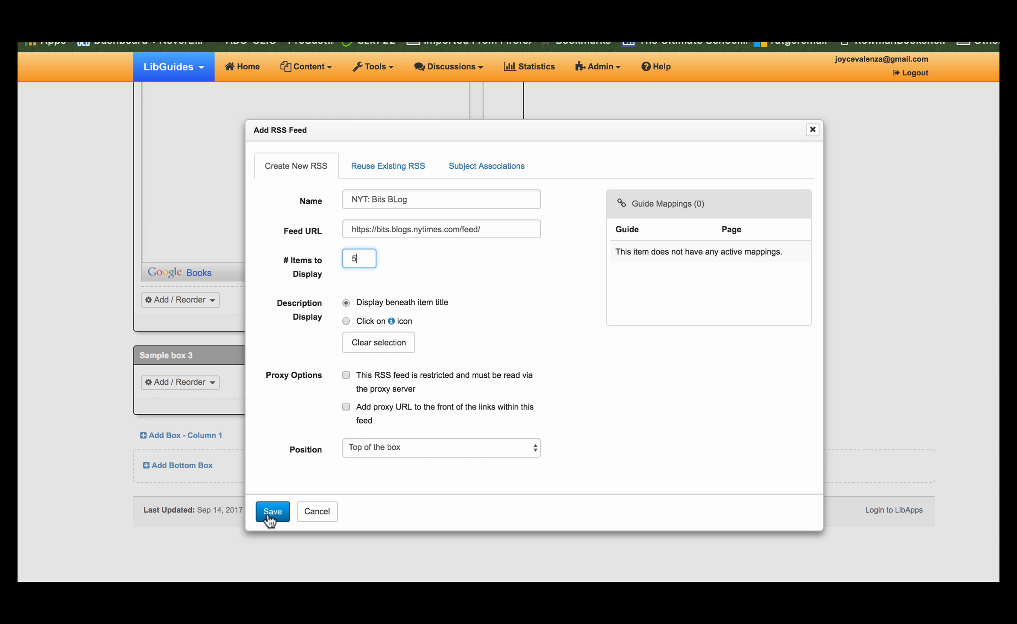
Step: Save the NYT: Bits BLog RSS feed item to Sample box 3 and check its entries in the box
click(271, 512)
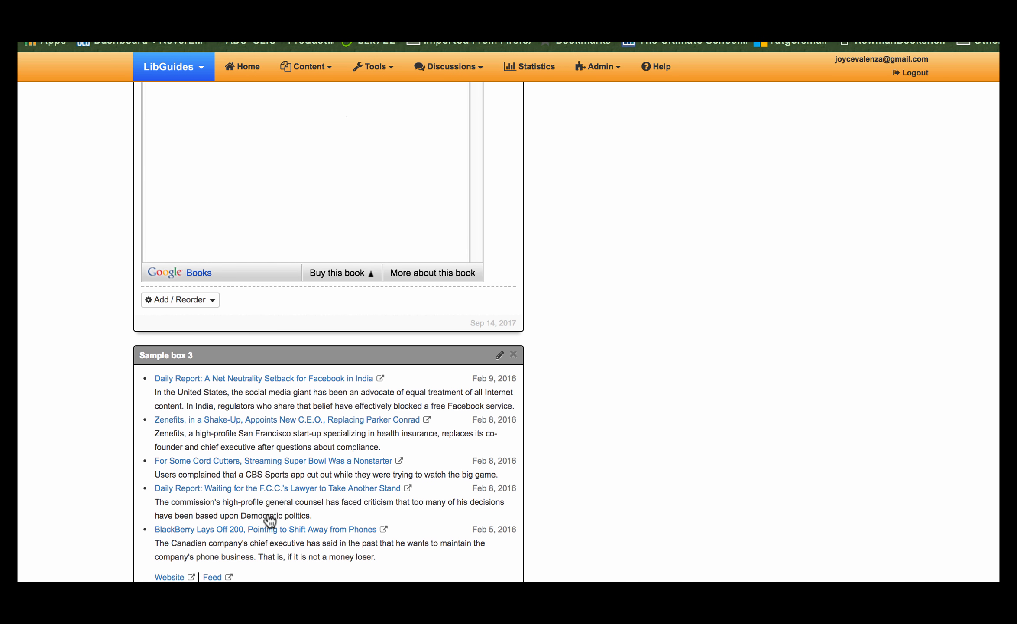
scroll(624, 476, down, 3)
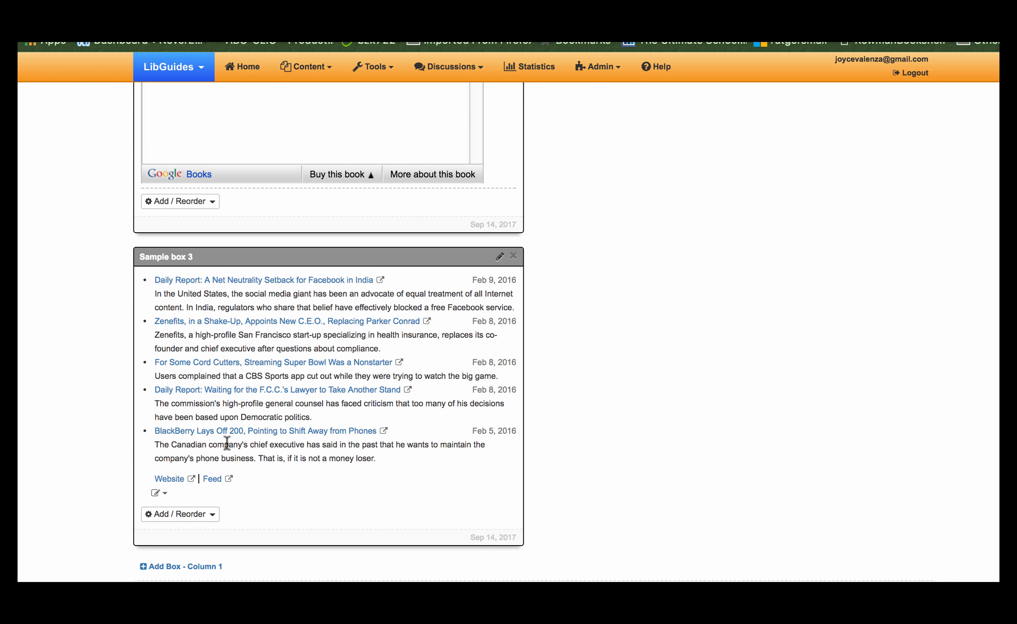
scroll(227, 442, down, 2)
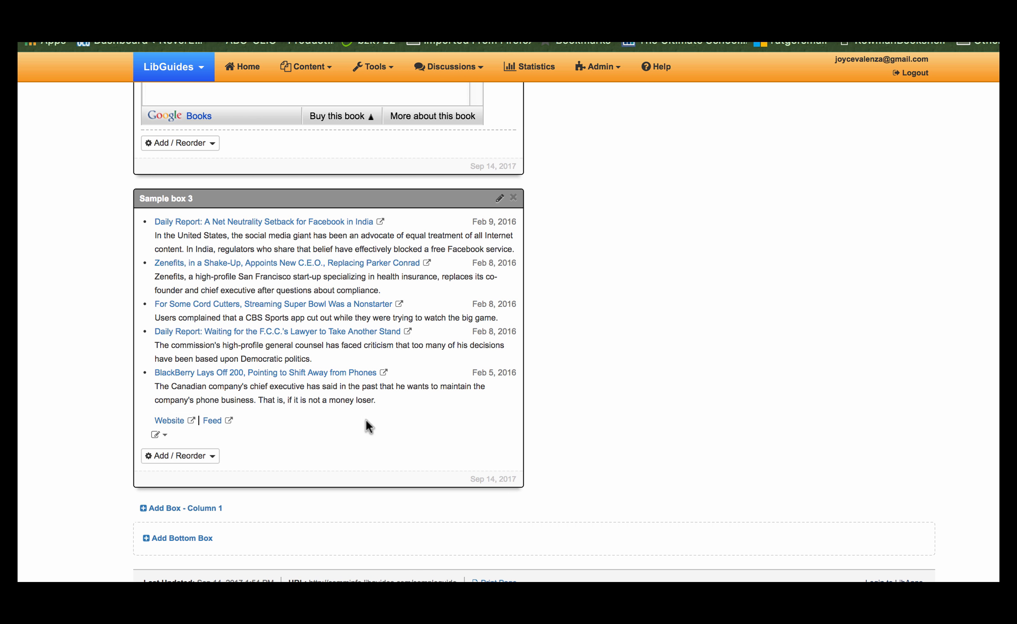
scroll(319, 284, up, 2)
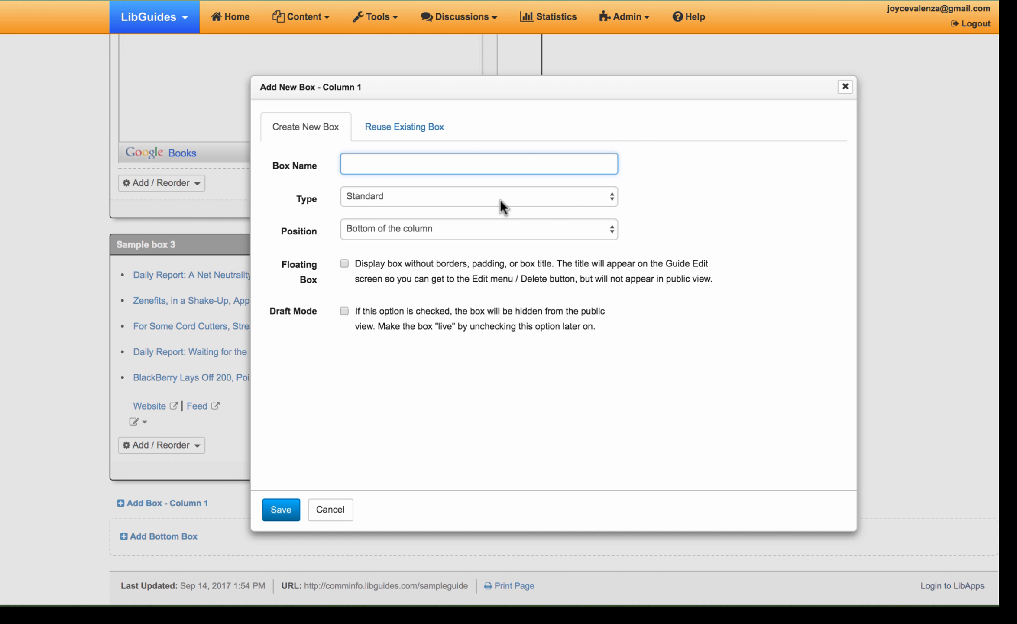
Step: Add a standard box named Sample box 4 at the bottom of column 1
click(500, 199)
click(506, 194)
click(501, 167)
text(Smal)
key(BackSpace)
key(BackSpace)
key(BackSpace)
text(ample)
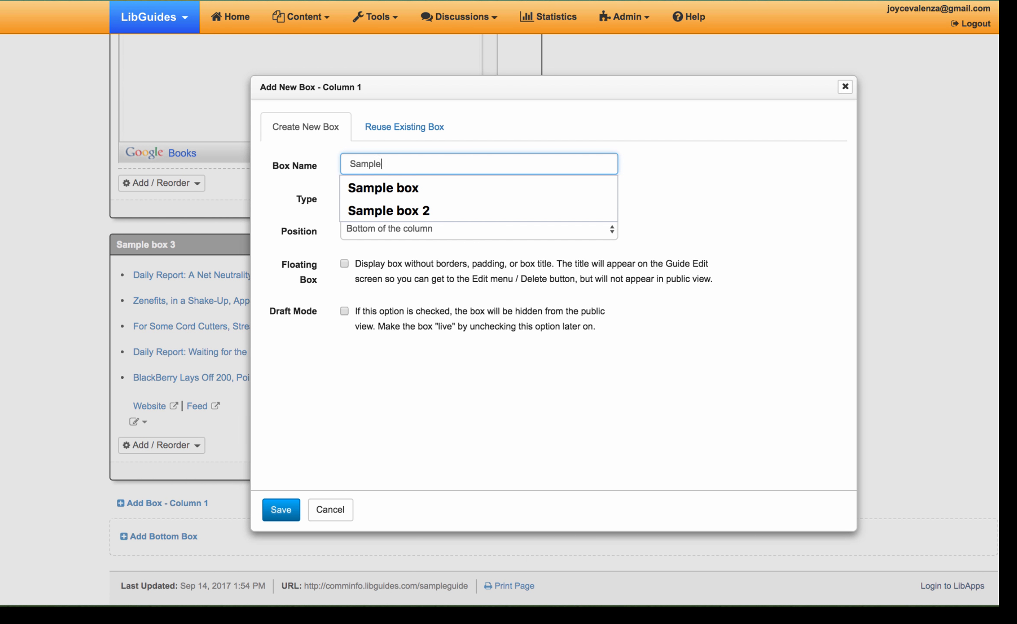
text( box 3)
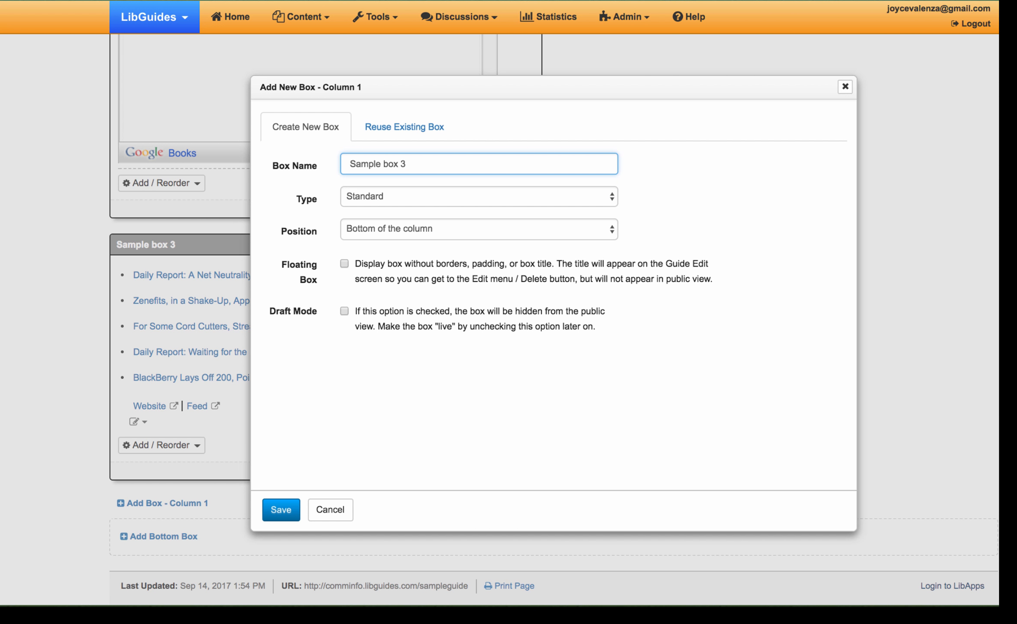
key(BackSpace)
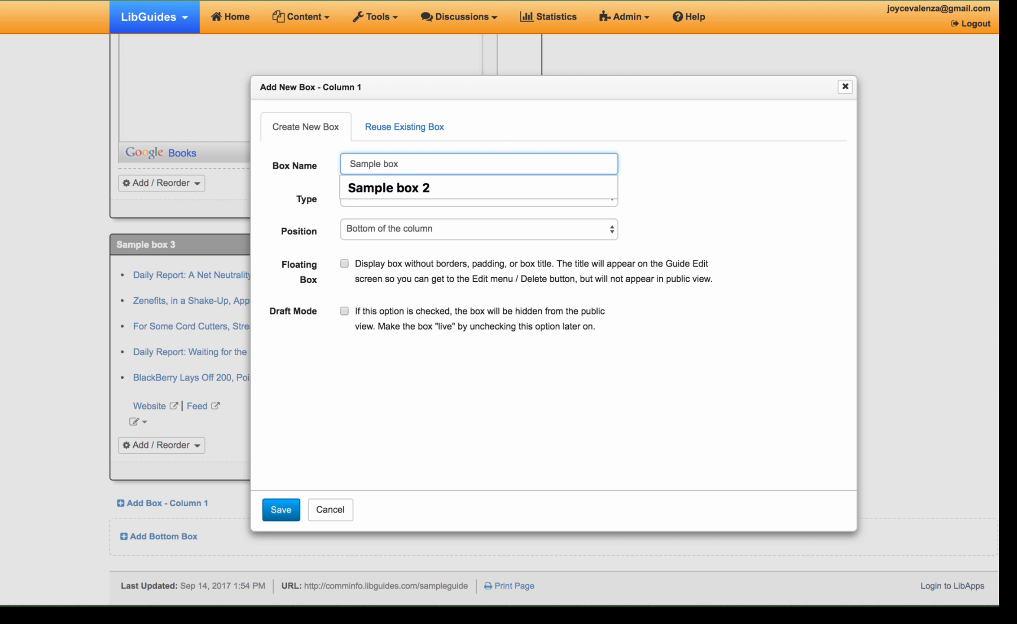
text(4)
click(281, 513)
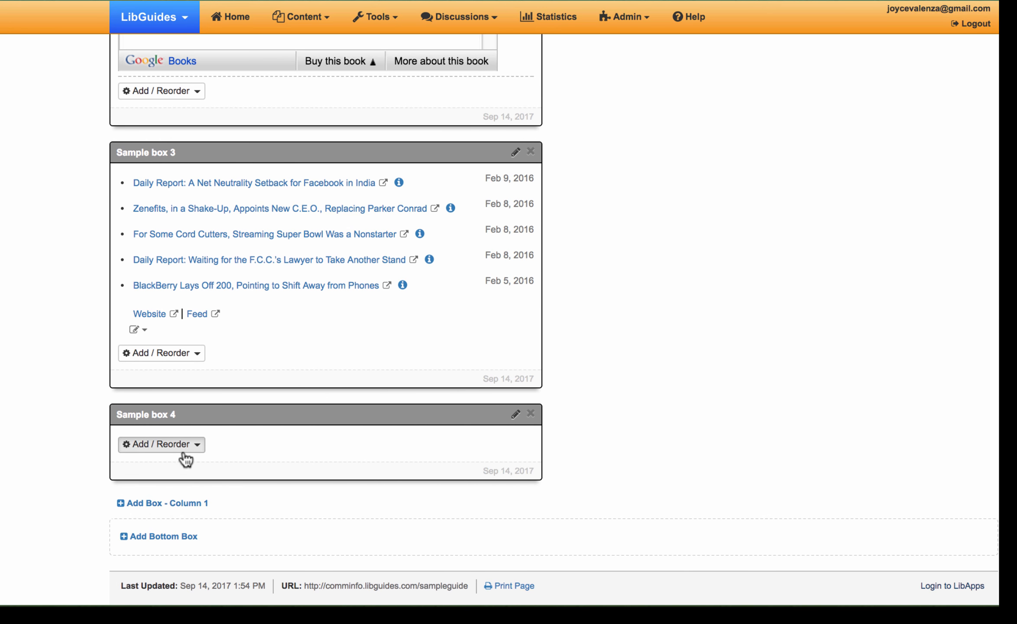
Step: Add a Google Search item with the Scholar search type to Sample box 4
click(182, 442)
scroll(402, 568, down, 3)
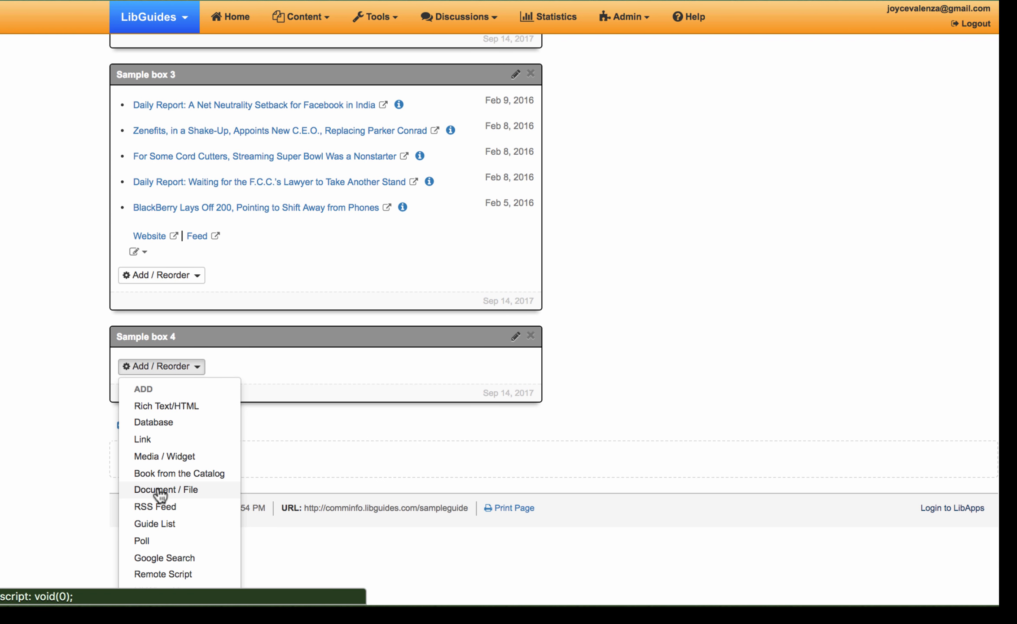
click(150, 562)
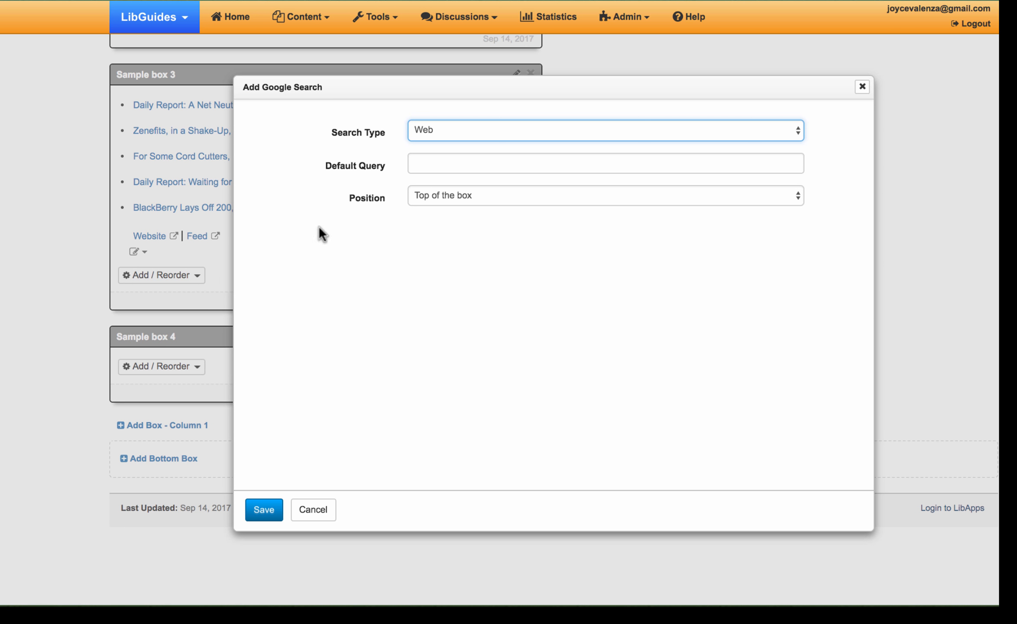
click(612, 132)
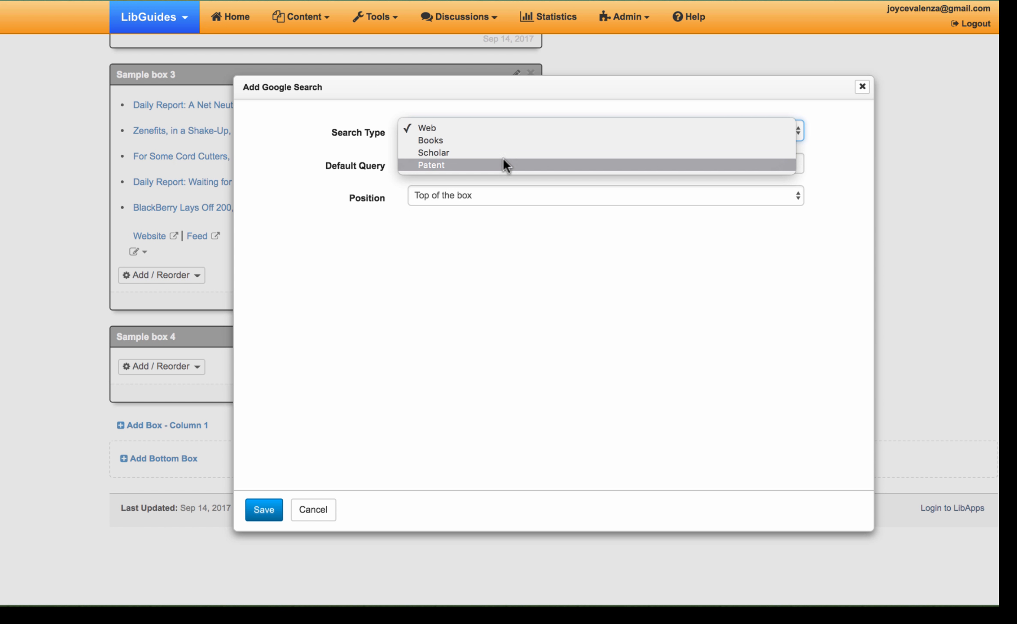
click(474, 152)
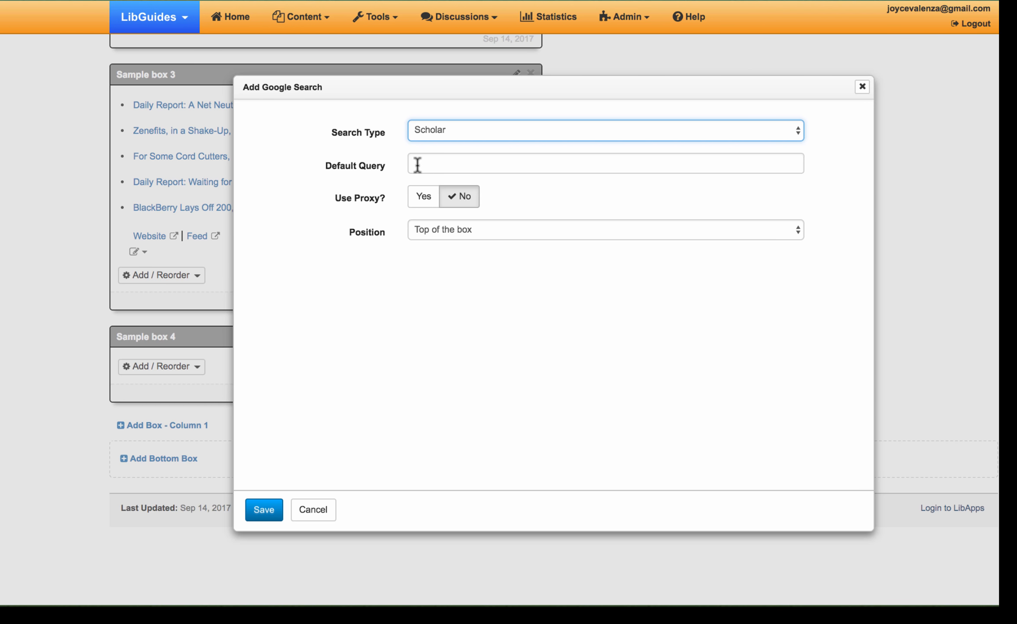
click(263, 510)
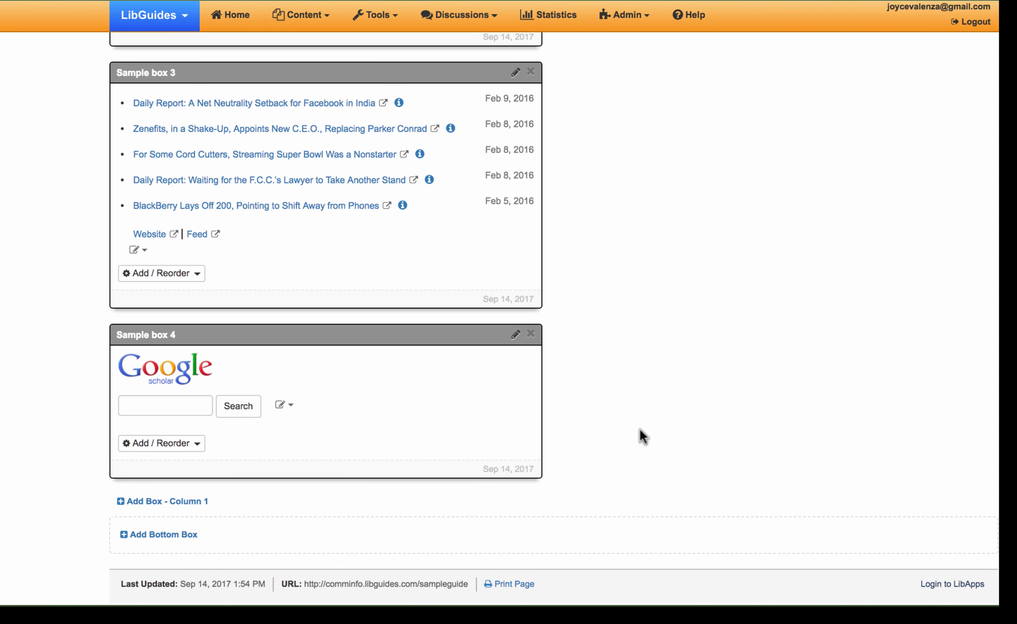
Step: Review the boxes across the guide's Home page and the column layouts offered for it
scroll(640, 428, up, 2)
scroll(639, 428, up, 3)
scroll(640, 428, down, 5)
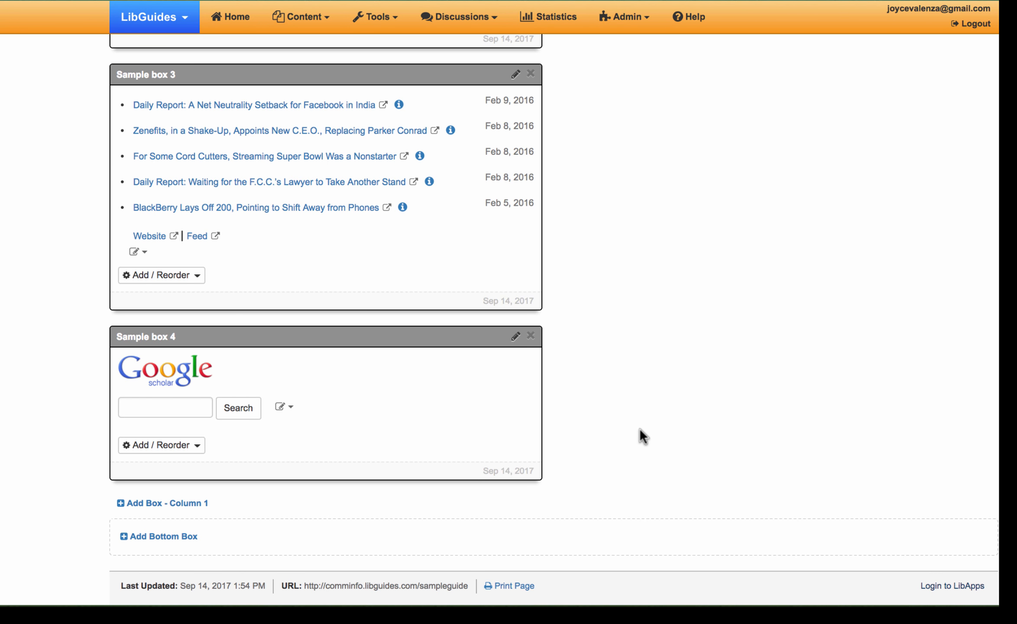
scroll(640, 429, up, 20)
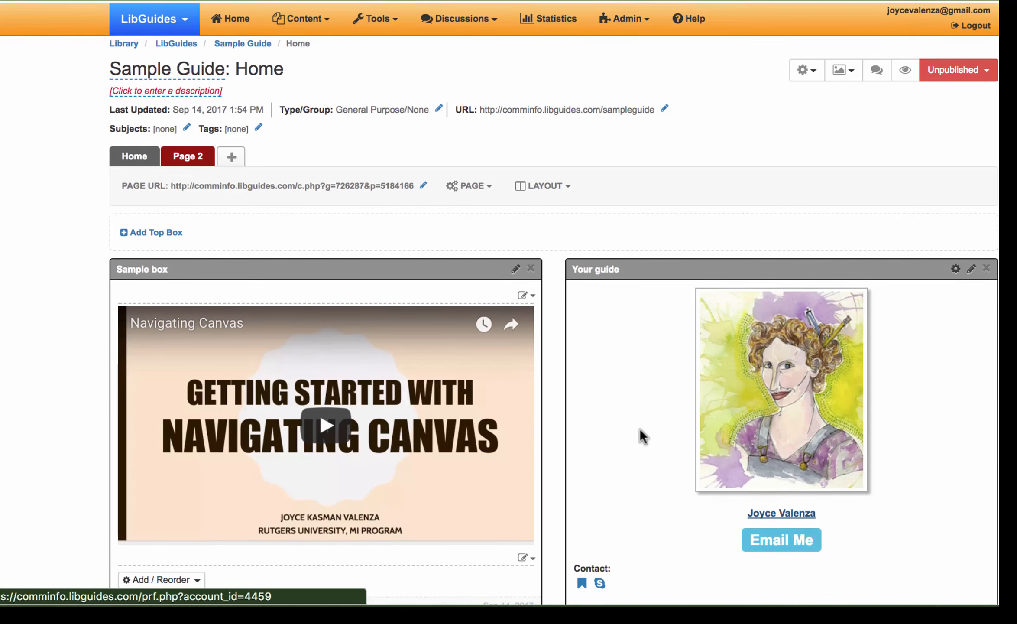
scroll(640, 428, down, 3)
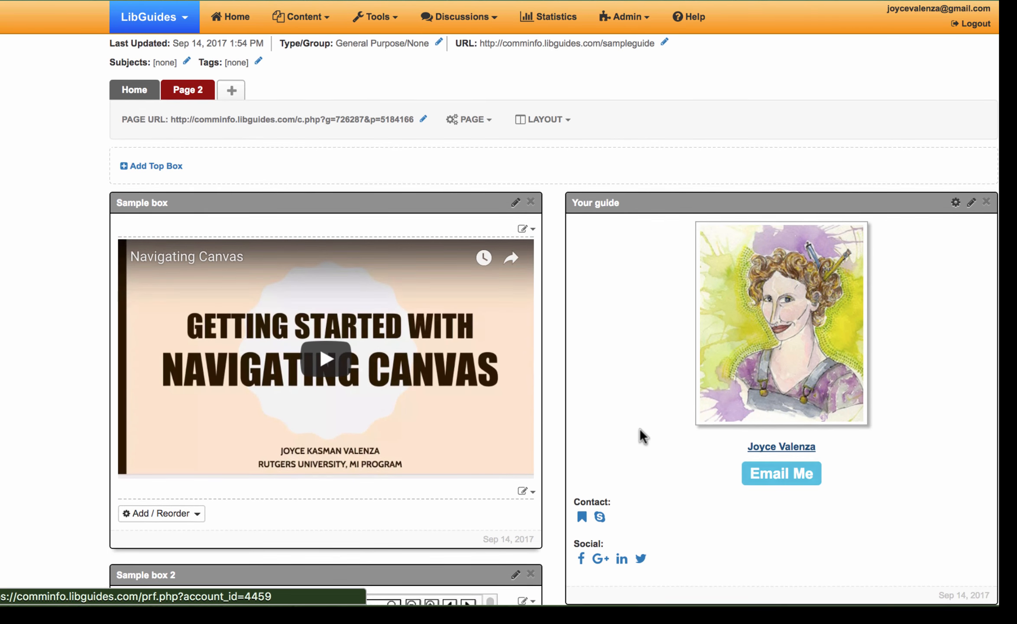
scroll(640, 428, down, 5)
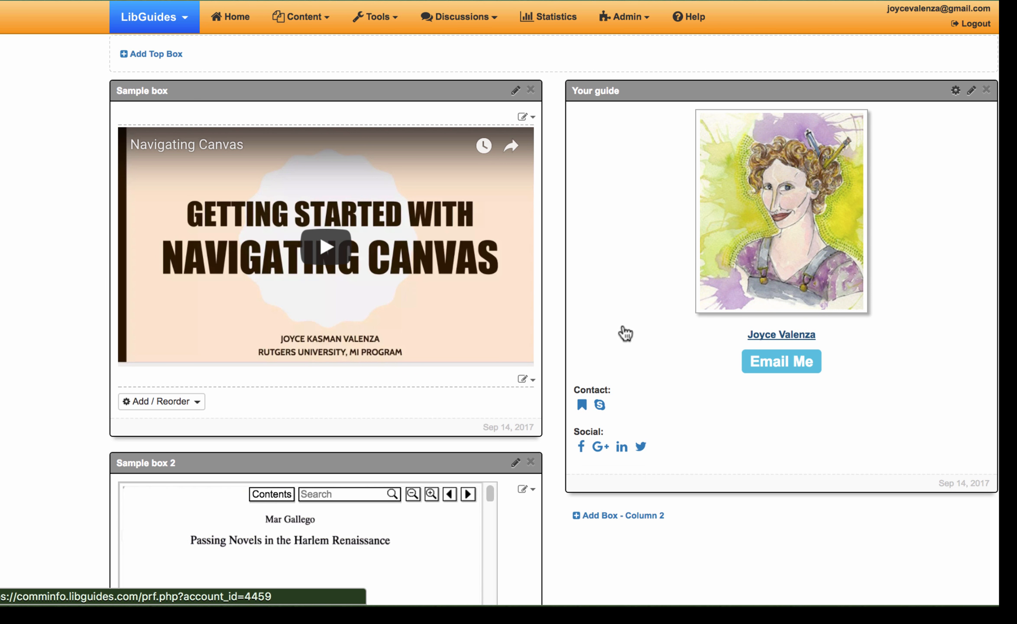
scroll(625, 333, up, 5)
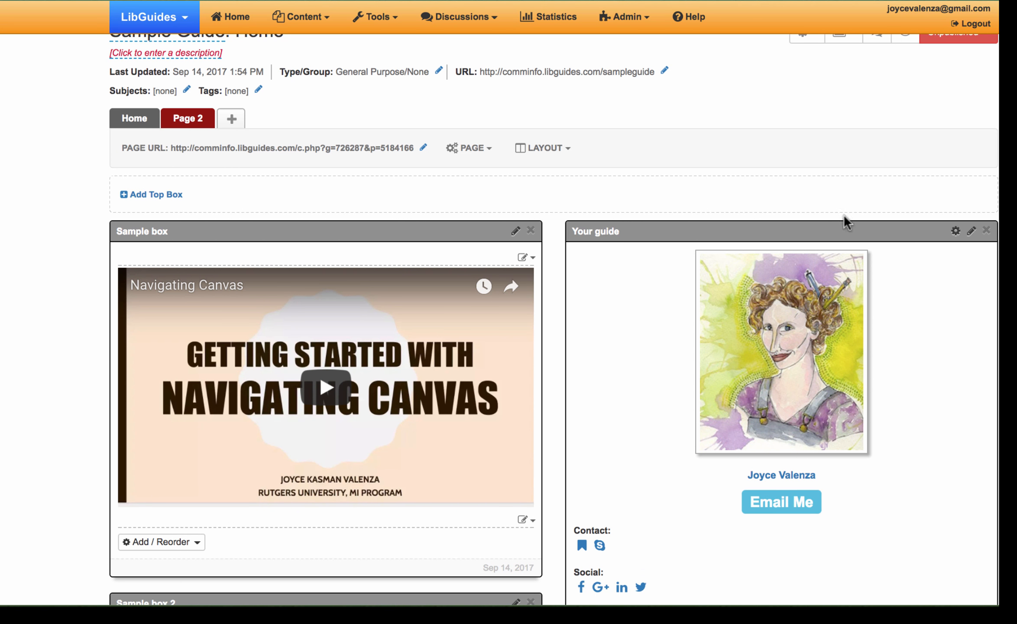
click(570, 149)
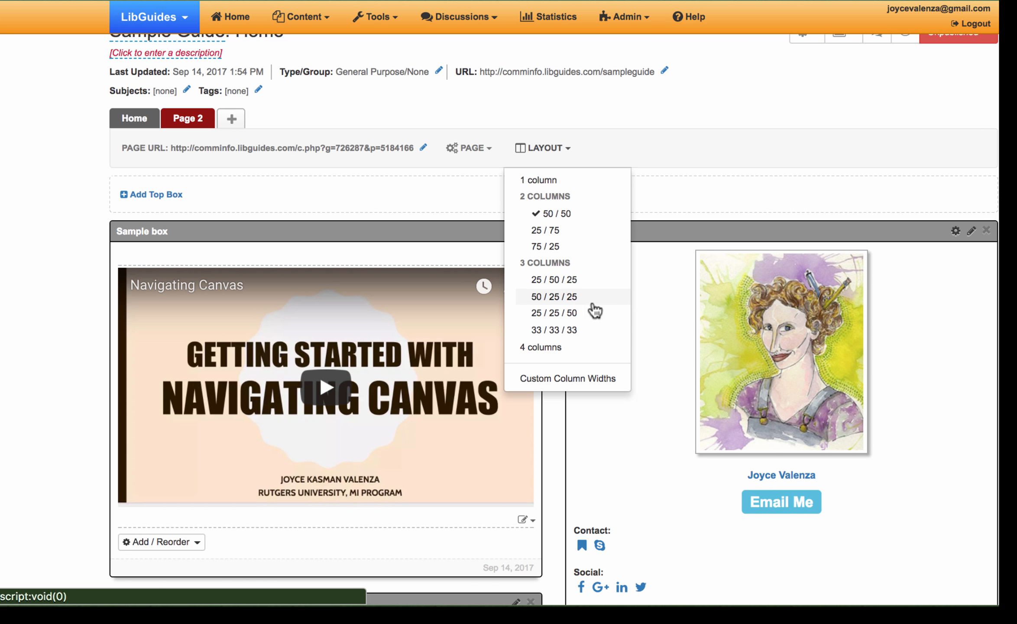
click(760, 114)
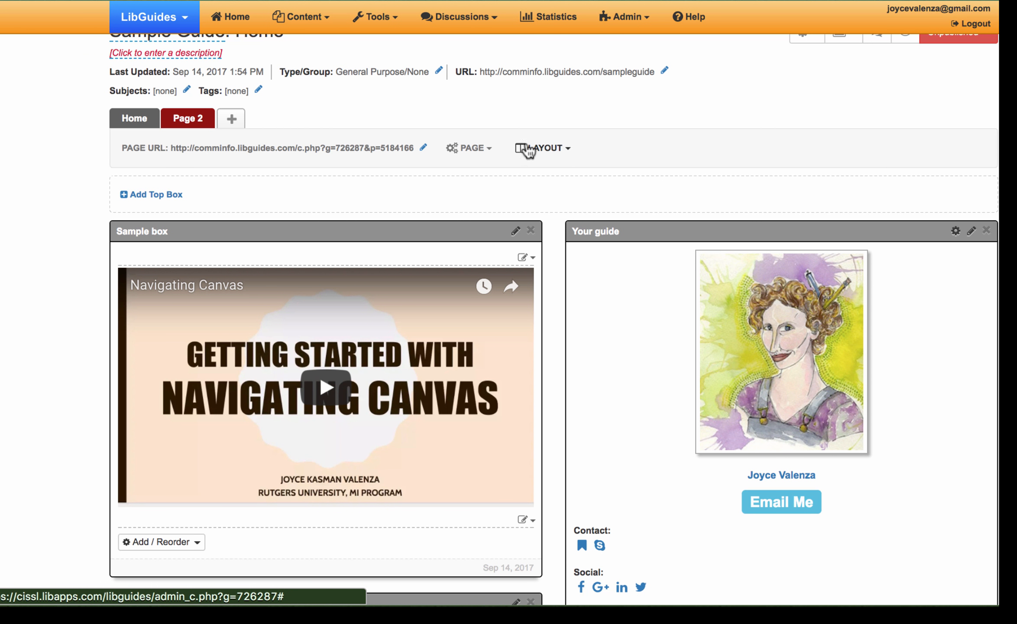
Step: Try to move Page 2 ahead of Home in the guide's page order and save the order
click(493, 149)
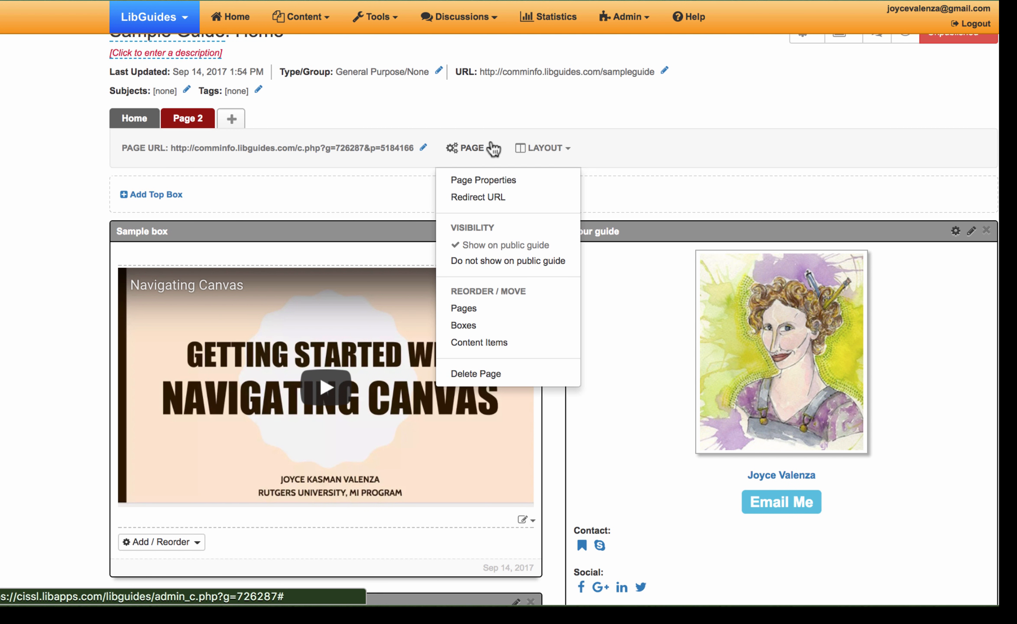
click(464, 310)
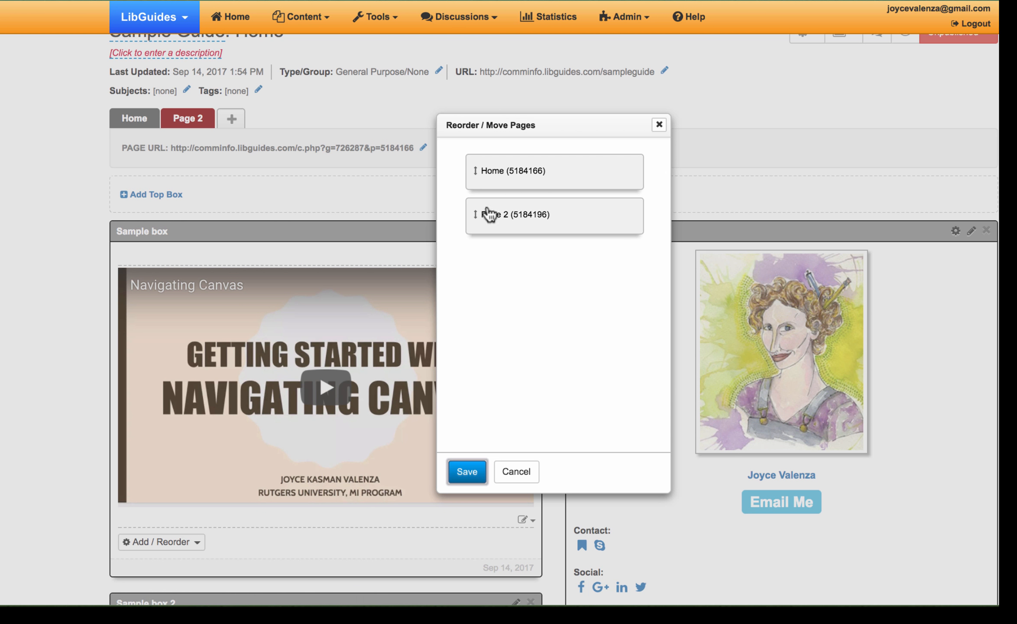
mouse_move(492, 222)
mouse_down()
mouse_move(477, 173)
mouse_move(476, 236)
mouse_move(463, 205)
mouse_up()
click(466, 471)
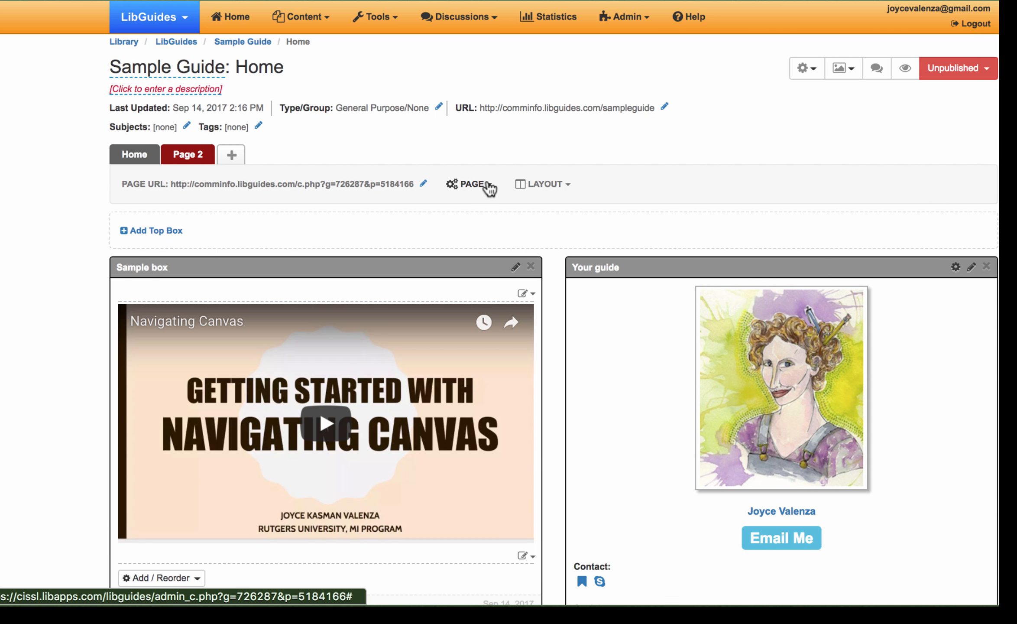
Step: Reorder the Home page boxes: Sample box 3 first in column 1, Sample box 4 first and Sample box 2 last in column 2
click(487, 186)
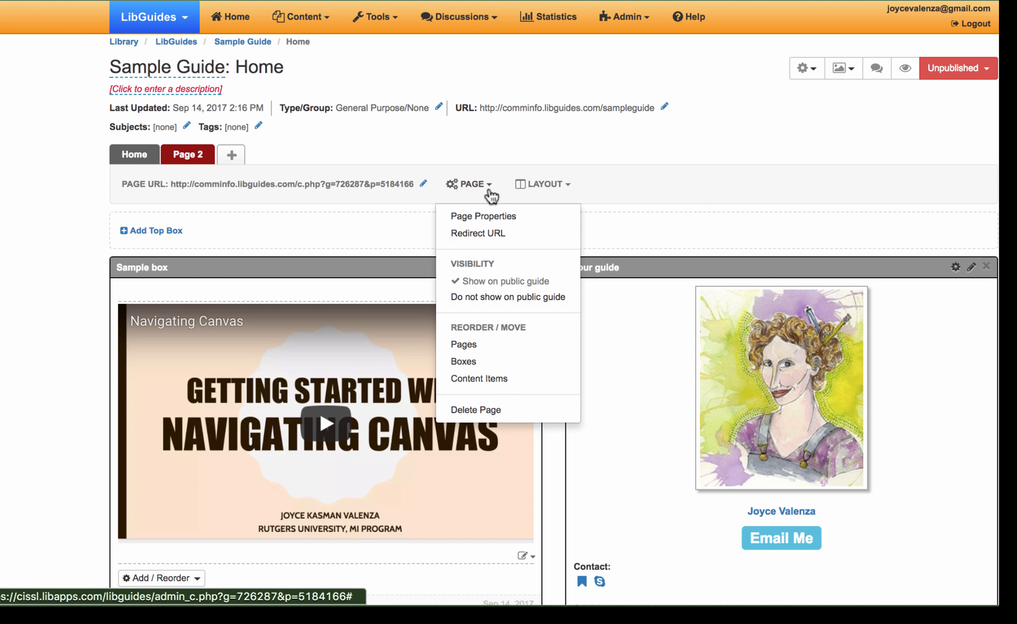
click(453, 363)
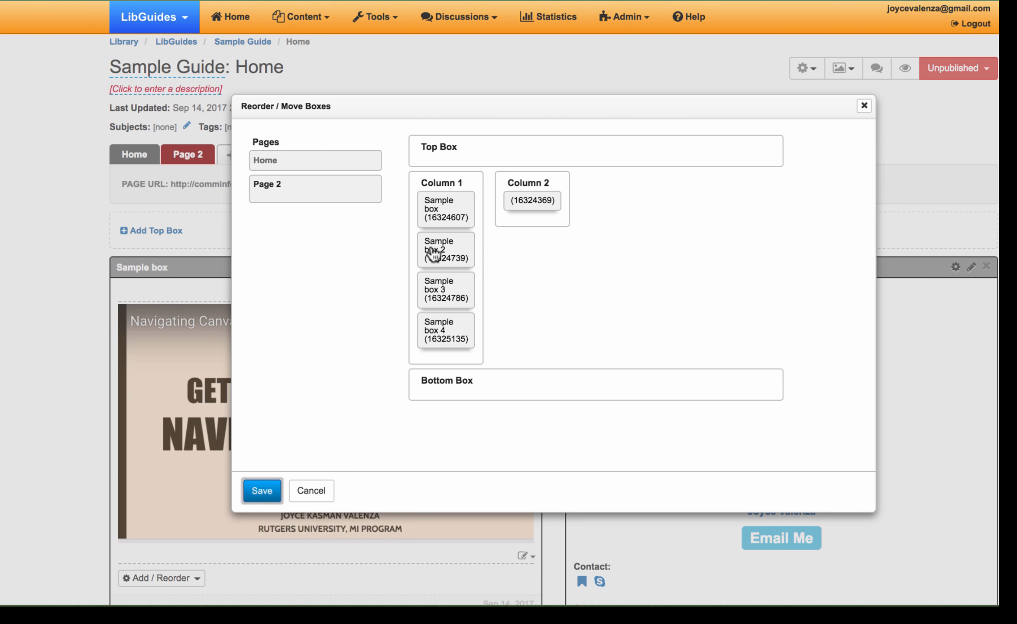
drag(431, 255, 523, 246)
drag(457, 287, 505, 195)
drag(451, 228, 433, 262)
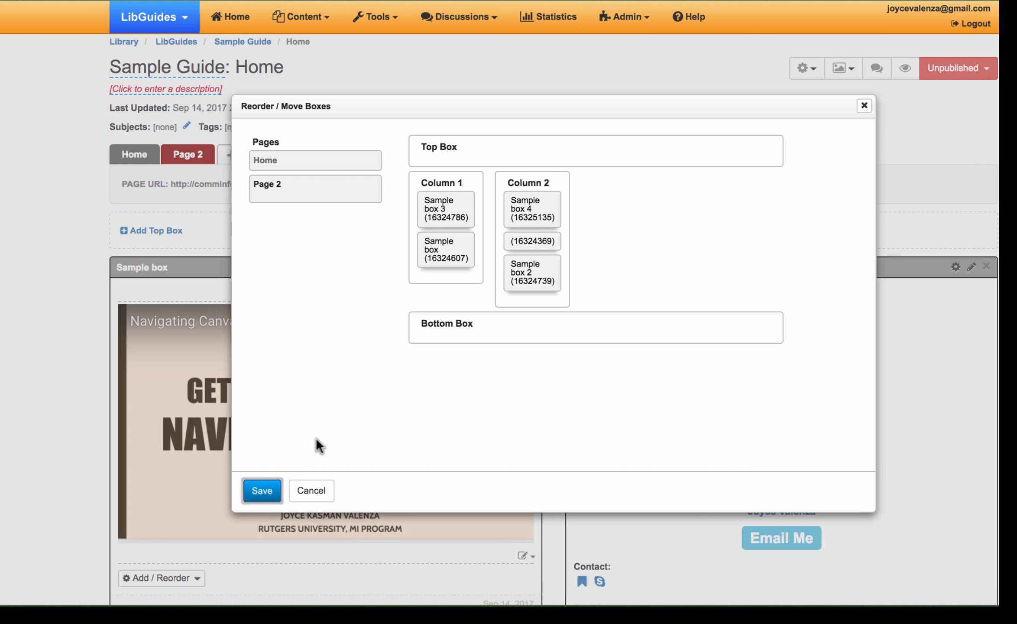
click(254, 492)
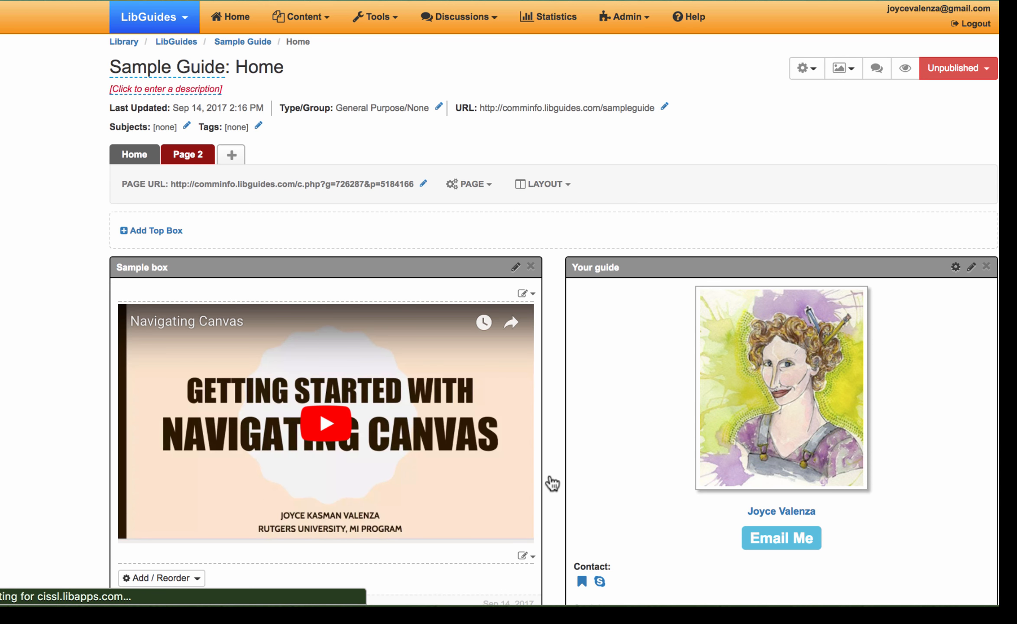
scroll(553, 483, down, 15)
scroll(549, 475, up, 15)
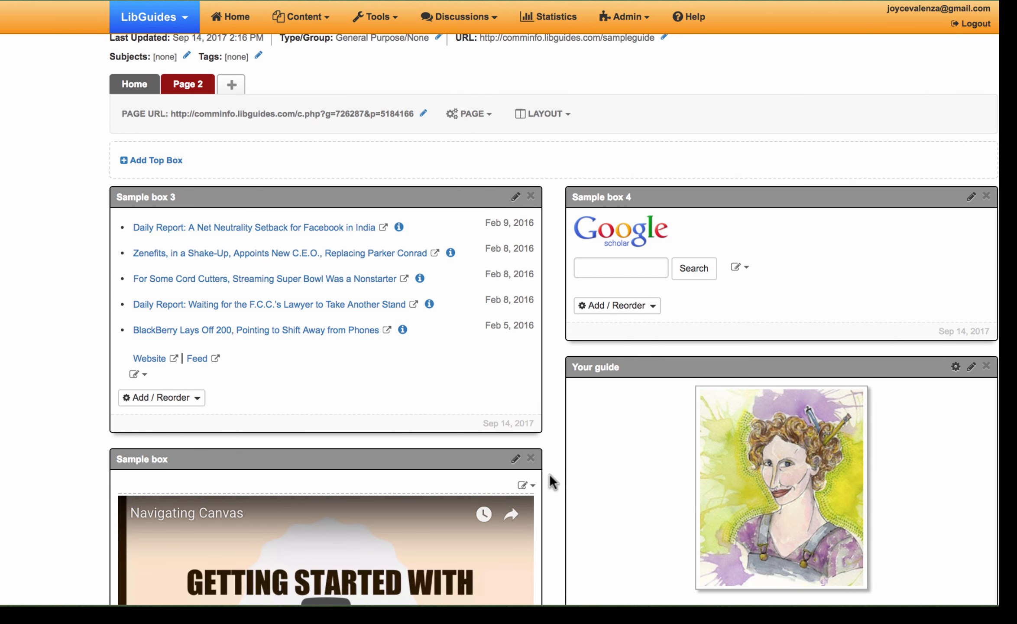
scroll(549, 473, down, 1)
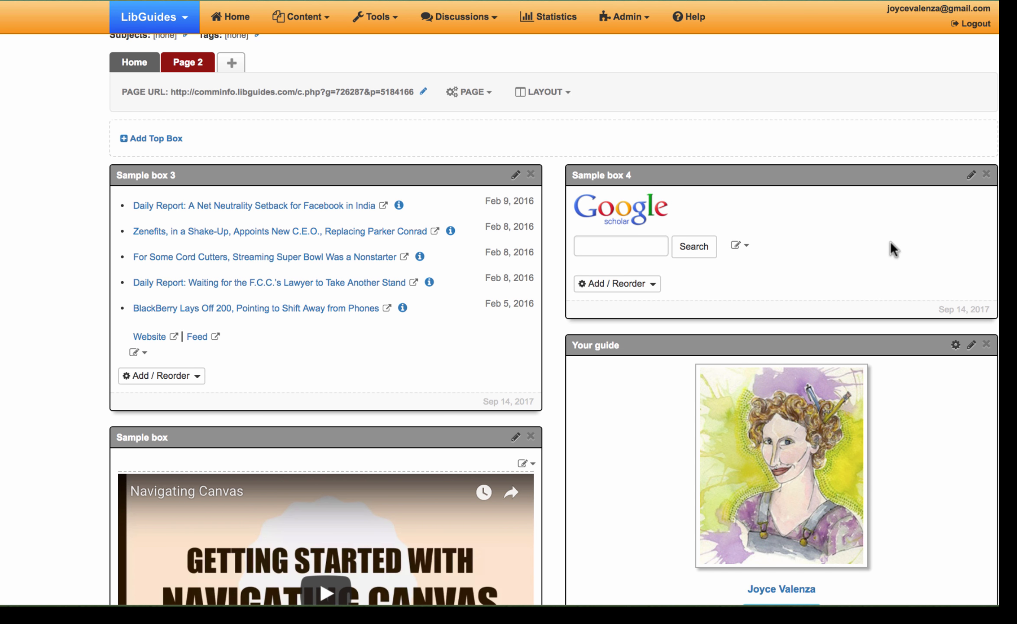
Step: Check which navigation layouts the guide offers, such as Tab Layout and Side-Nav Layout, and leave the setting without saving
scroll(843, 226, up, 4)
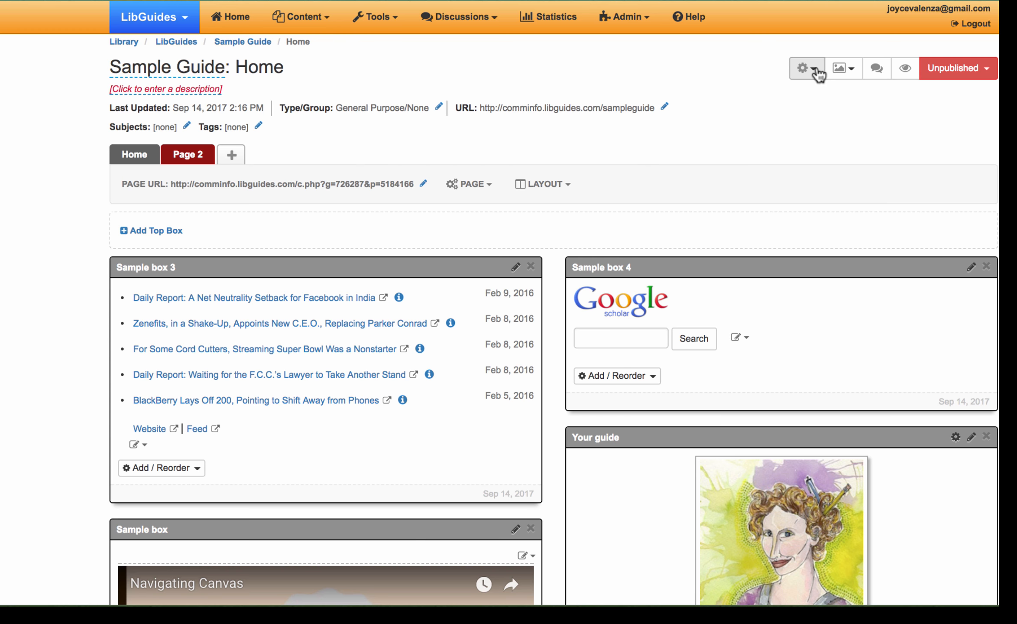
click(847, 74)
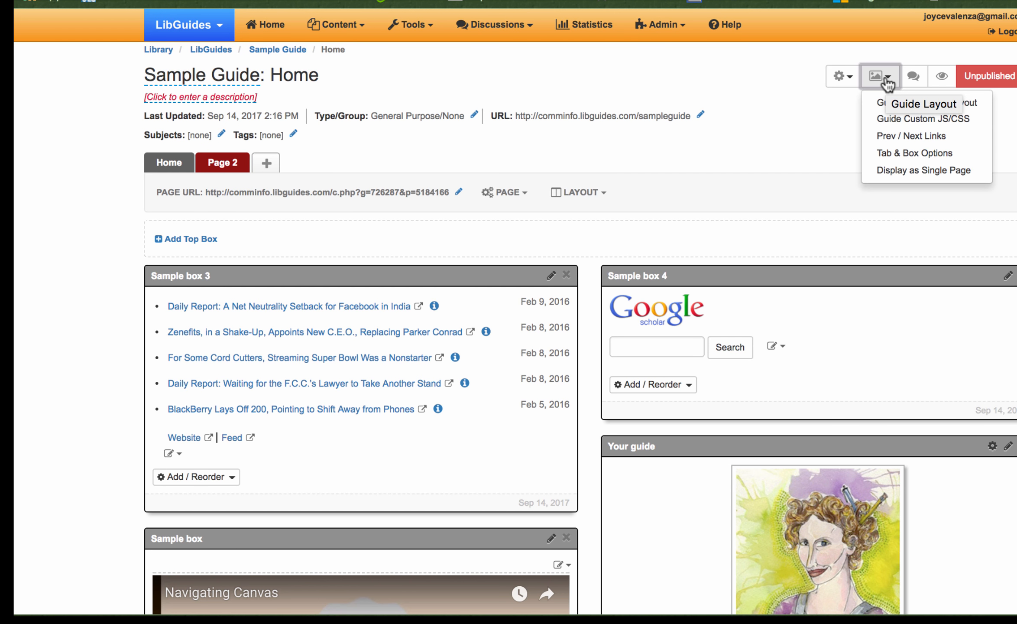
click(821, 145)
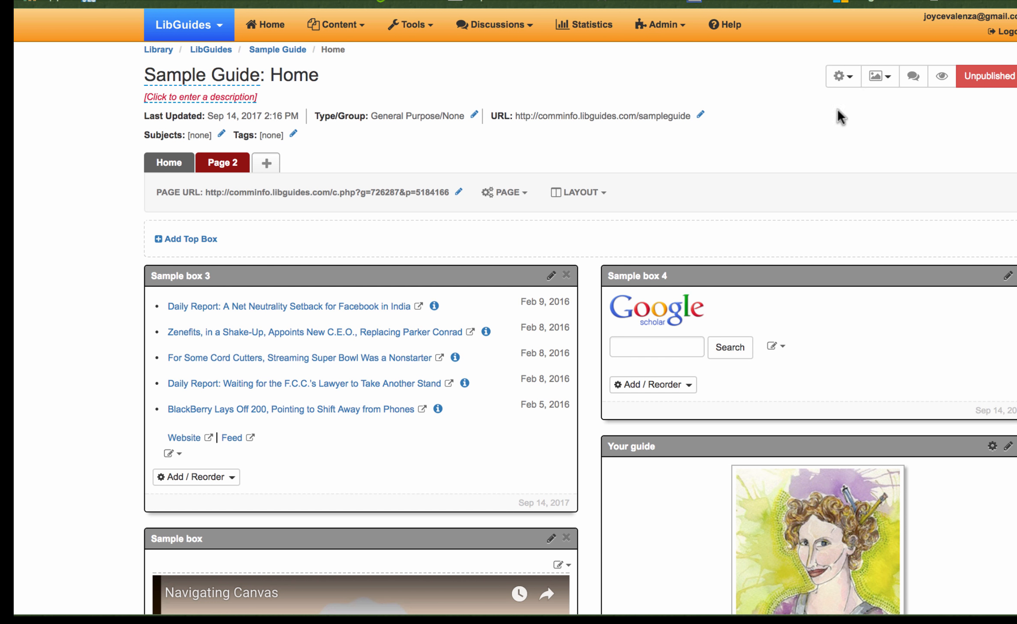
click(893, 80)
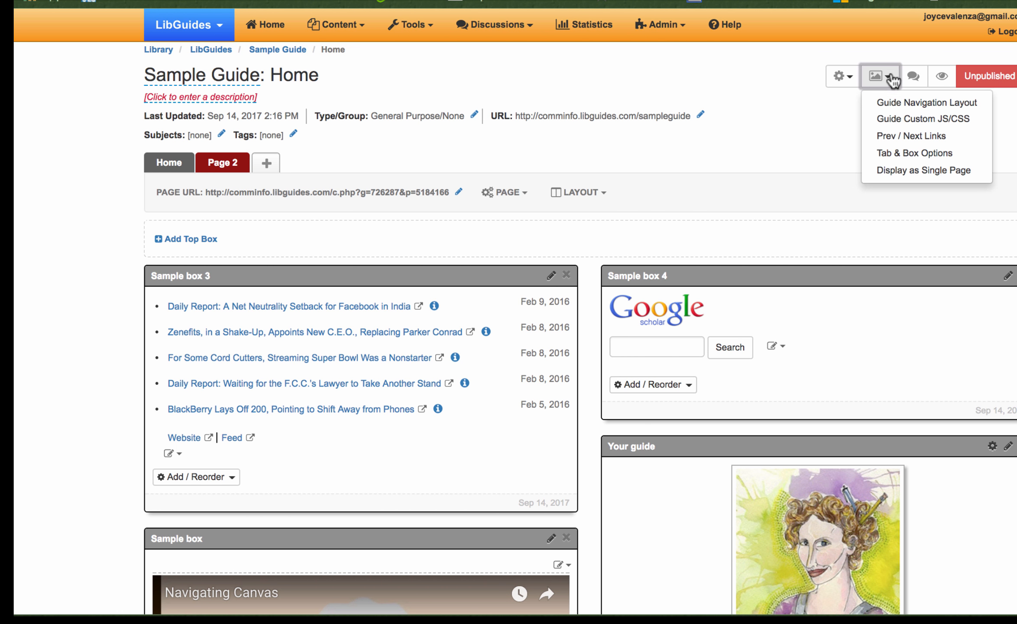
click(893, 104)
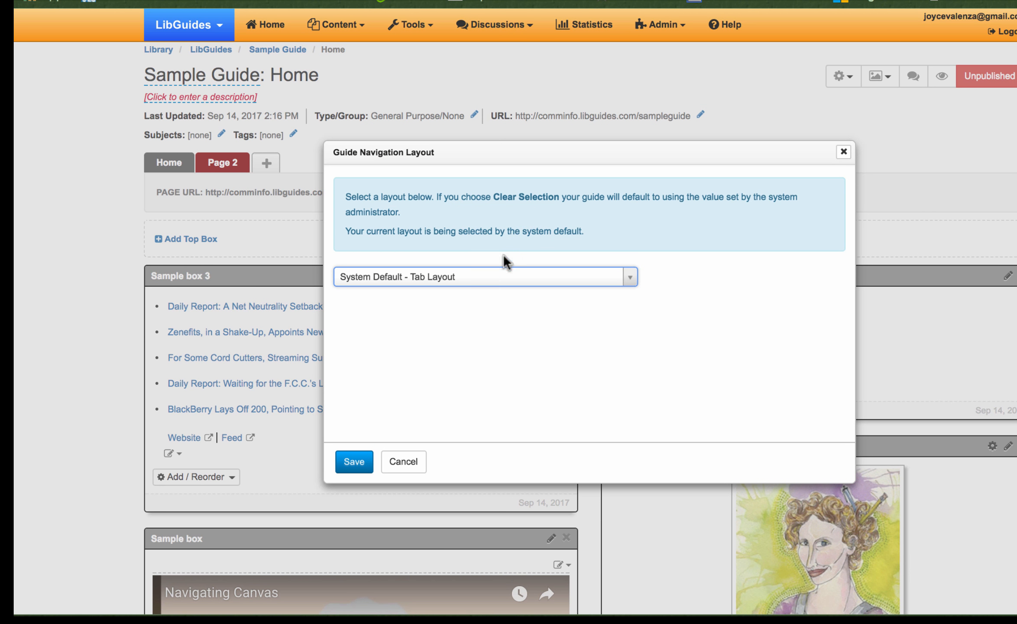
click(490, 276)
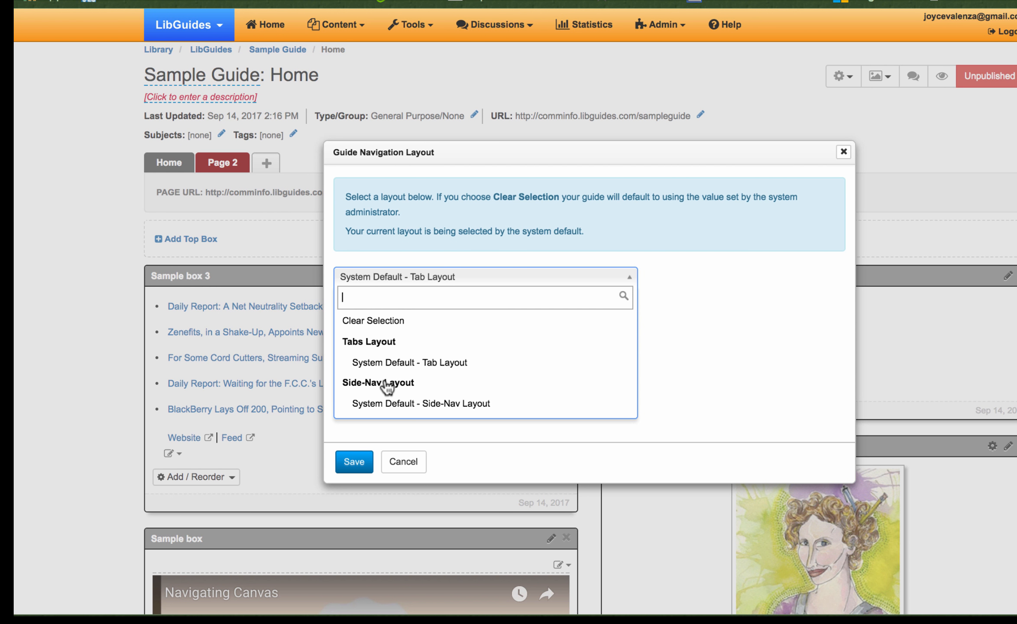
click(396, 462)
click(398, 468)
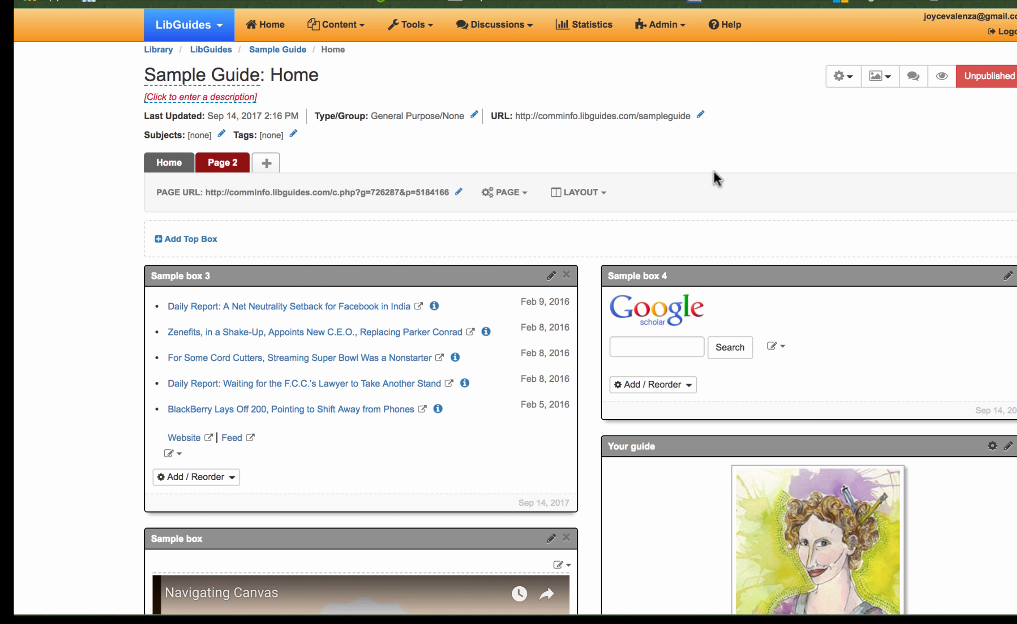
Step: Set the guide's navigation tab shape to Round and the active tab background to green #346326
click(888, 80)
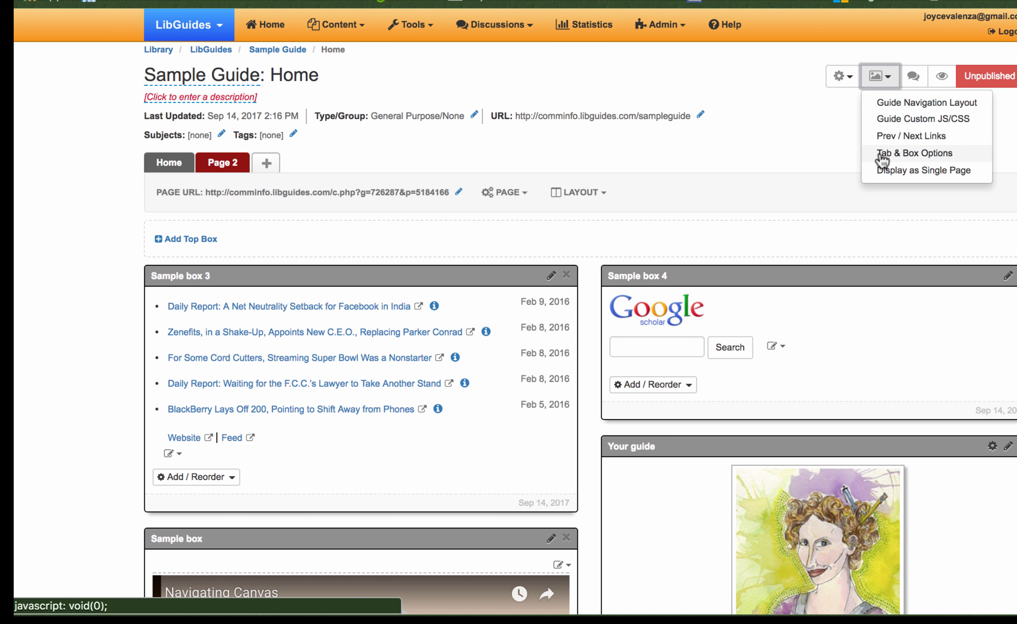
click(882, 156)
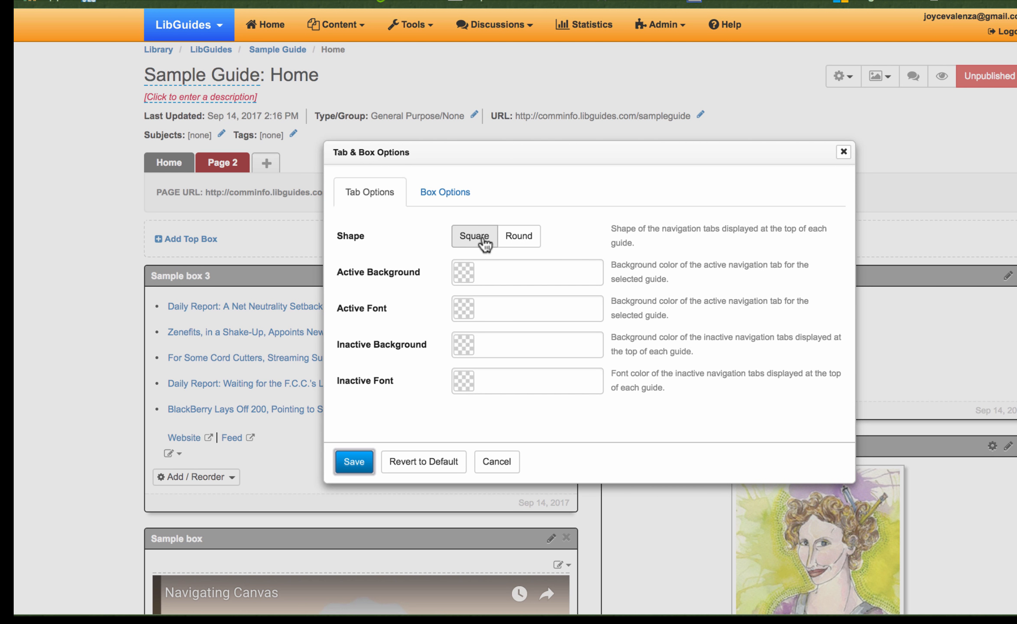
click(523, 242)
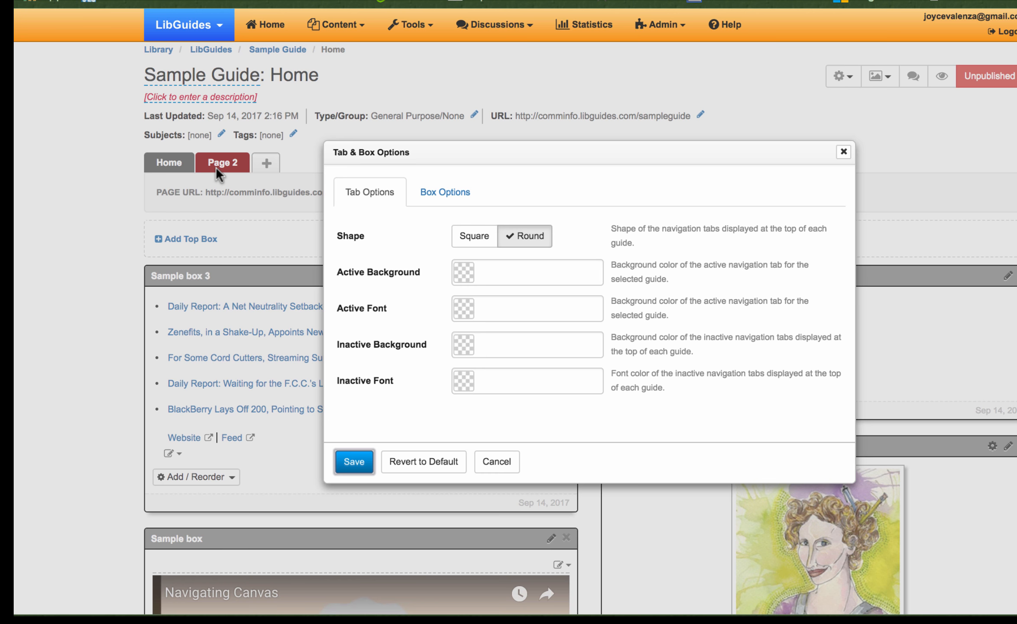
click(462, 275)
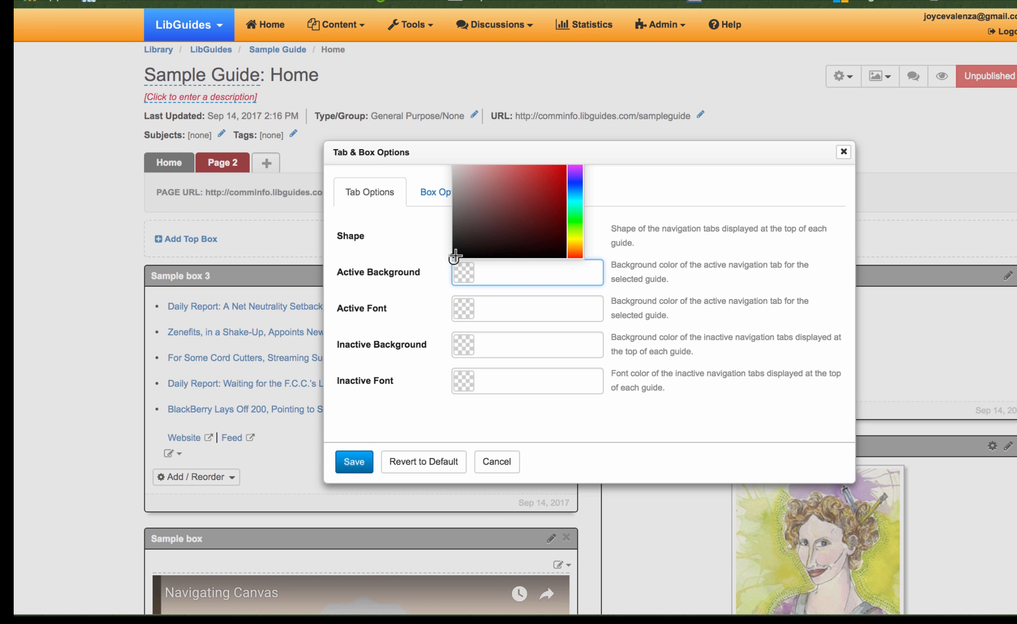
mouse_move(459, 236)
mouse_down()
mouse_move(481, 220)
mouse_move(481, 195)
mouse_move(544, 195)
mouse_move(482, 192)
mouse_move(469, 206)
mouse_move(463, 178)
mouse_move(465, 225)
mouse_up()
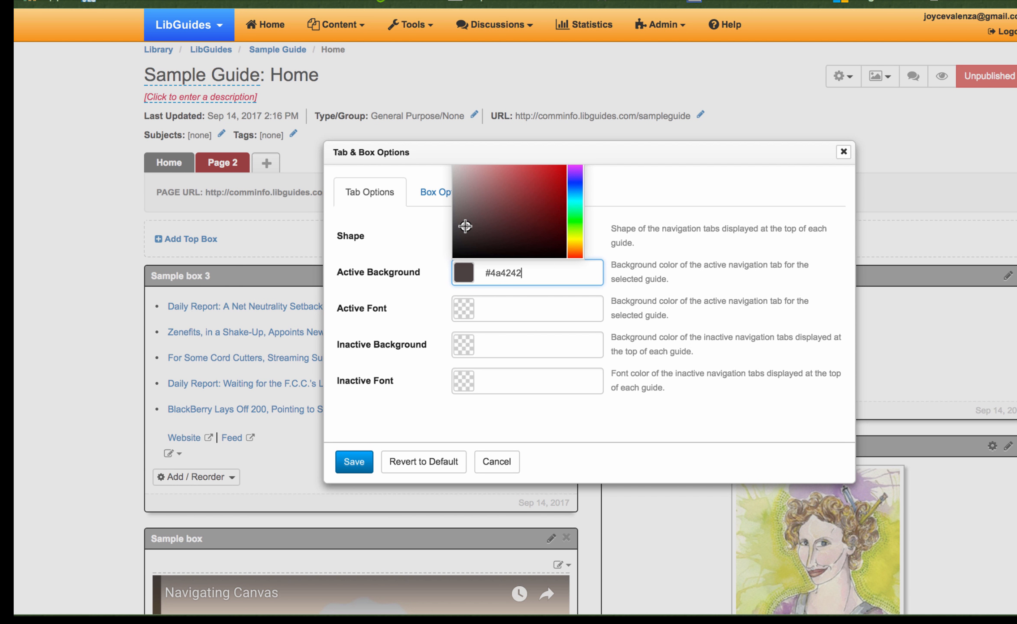
mouse_move(466, 226)
mouse_down()
mouse_move(455, 263)
mouse_move(467, 216)
mouse_move(522, 215)
mouse_up()
click(573, 225)
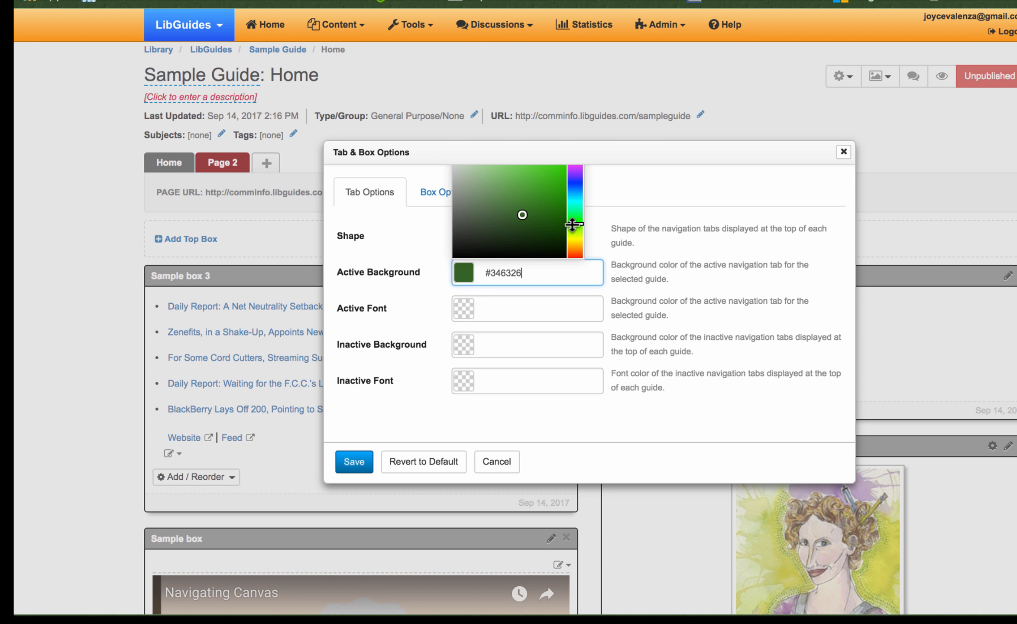
Step: Set the active tab font to white ffffff and the inactive tab background to purple #6c29d9
click(464, 308)
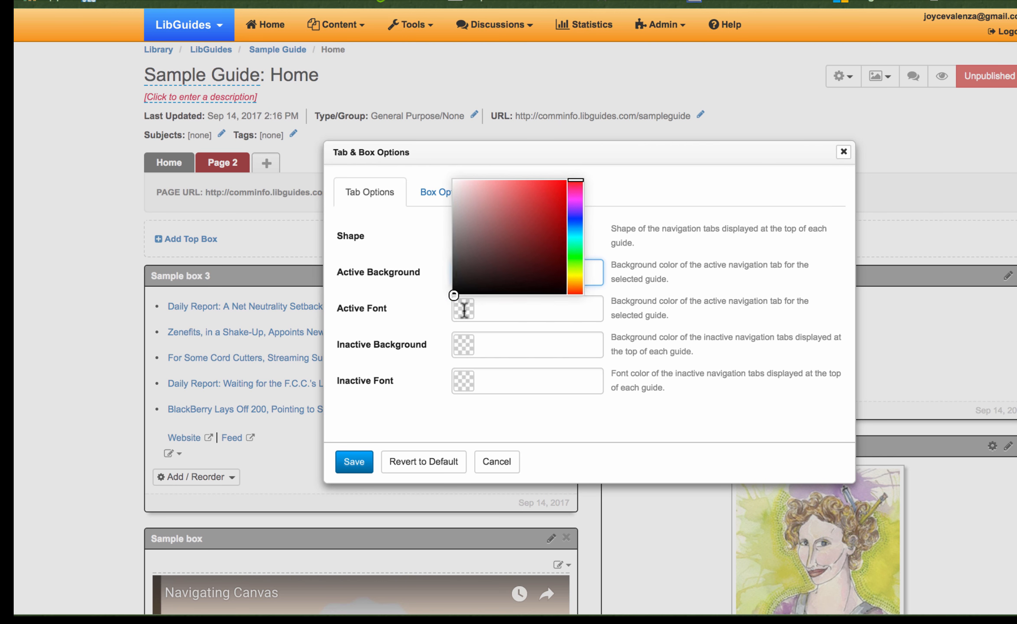
text(f)
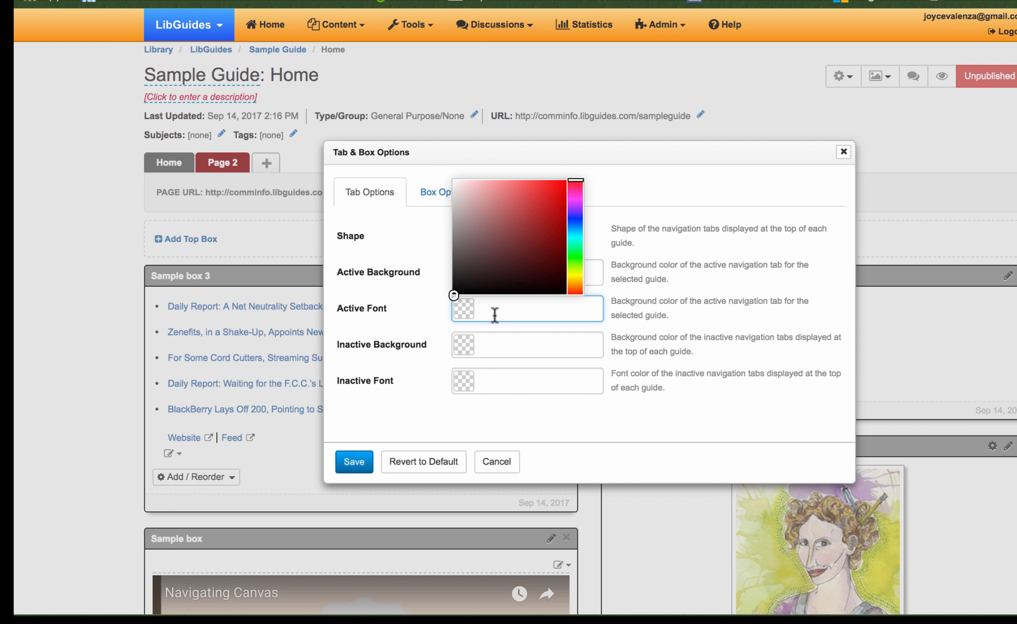
text(fffff)
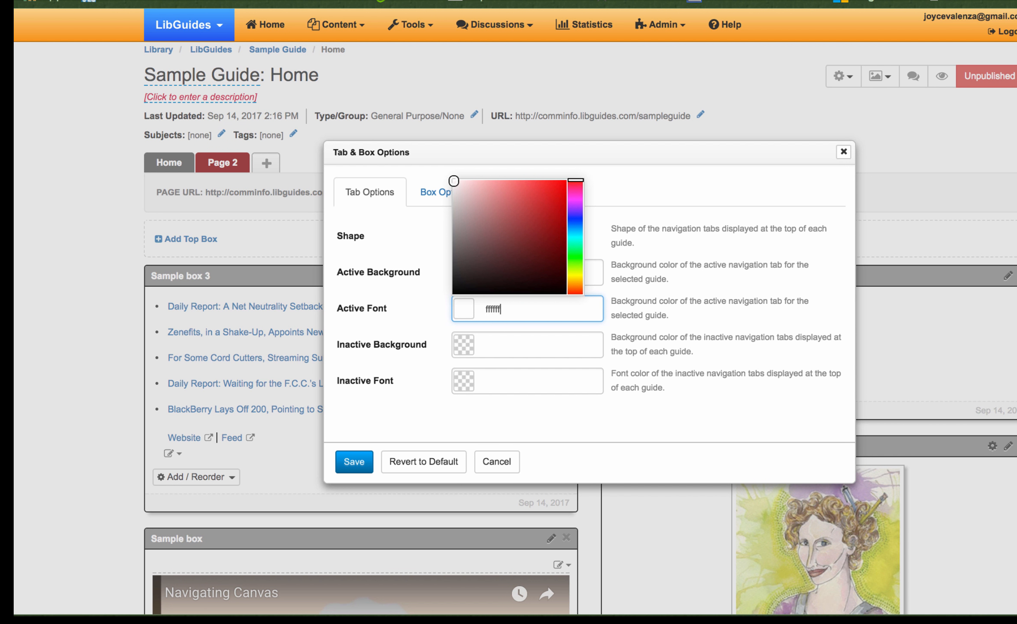
click(462, 346)
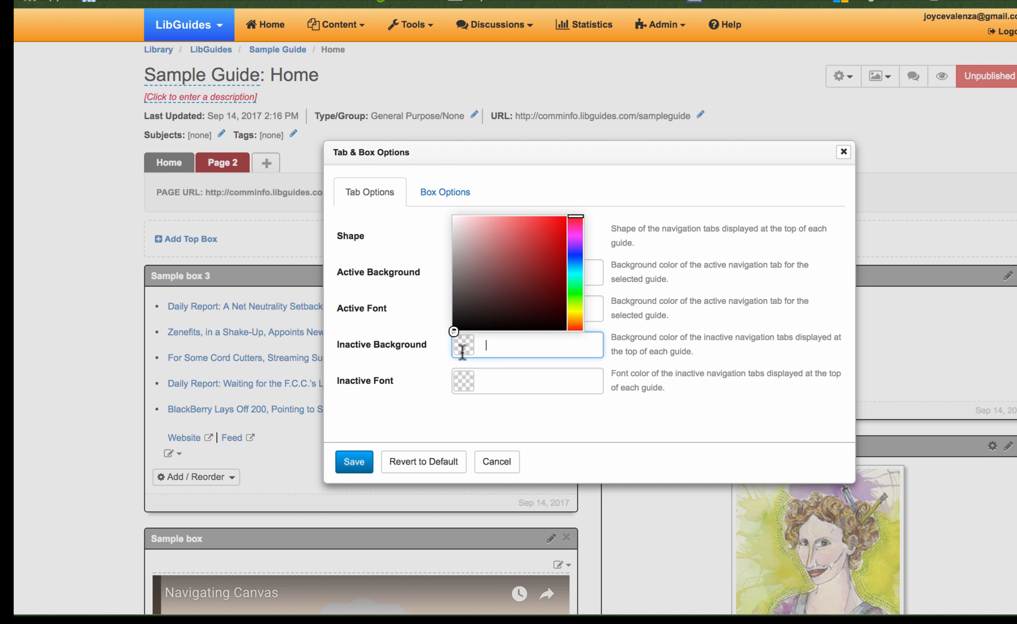
click(575, 231)
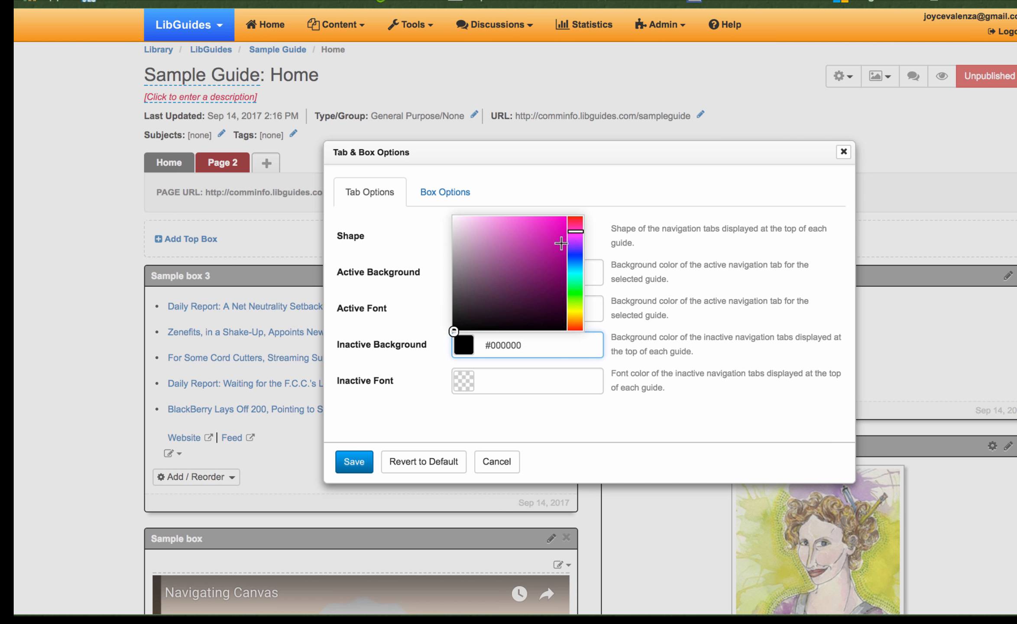
mouse_move(572, 239)
mouse_down()
mouse_move(574, 227)
mouse_move(574, 260)
mouse_move(575, 246)
mouse_up()
drag(489, 258, 545, 234)
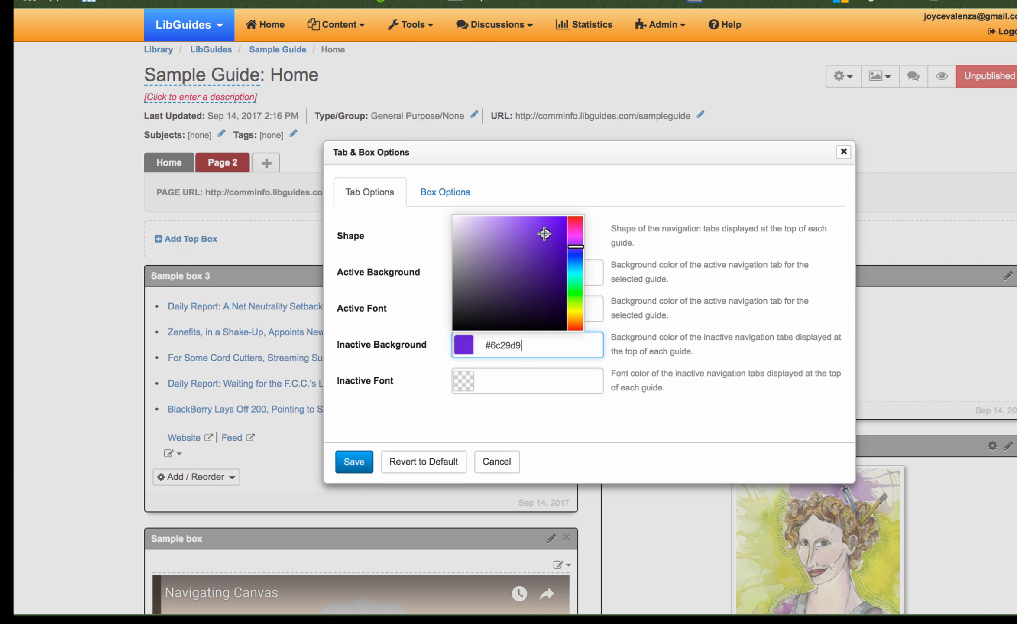
Step: Set the inactive tab font to white ffffff and save the tab options
click(482, 381)
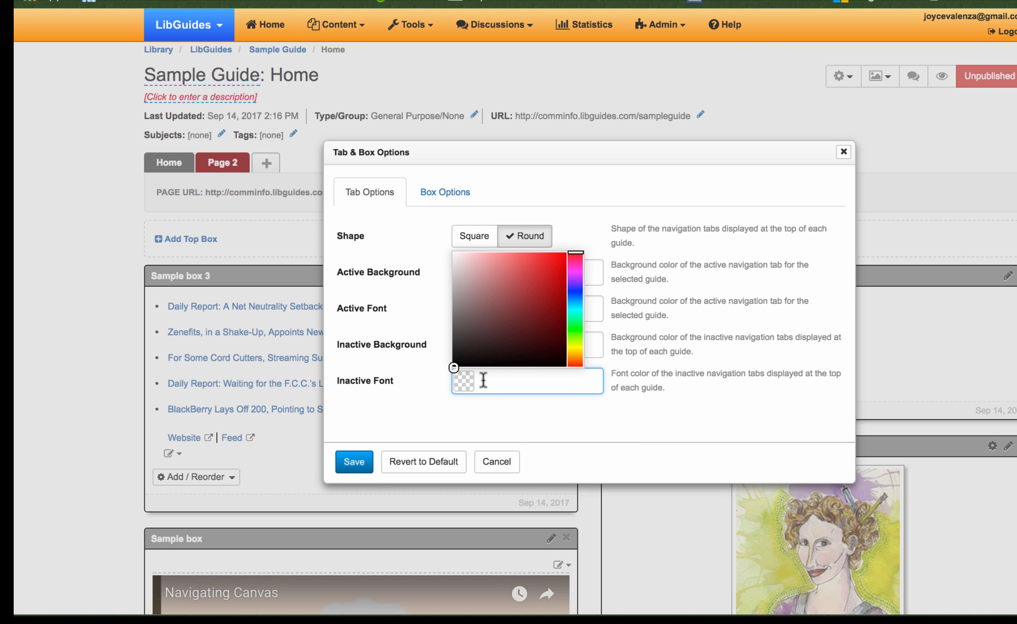
text(fff)
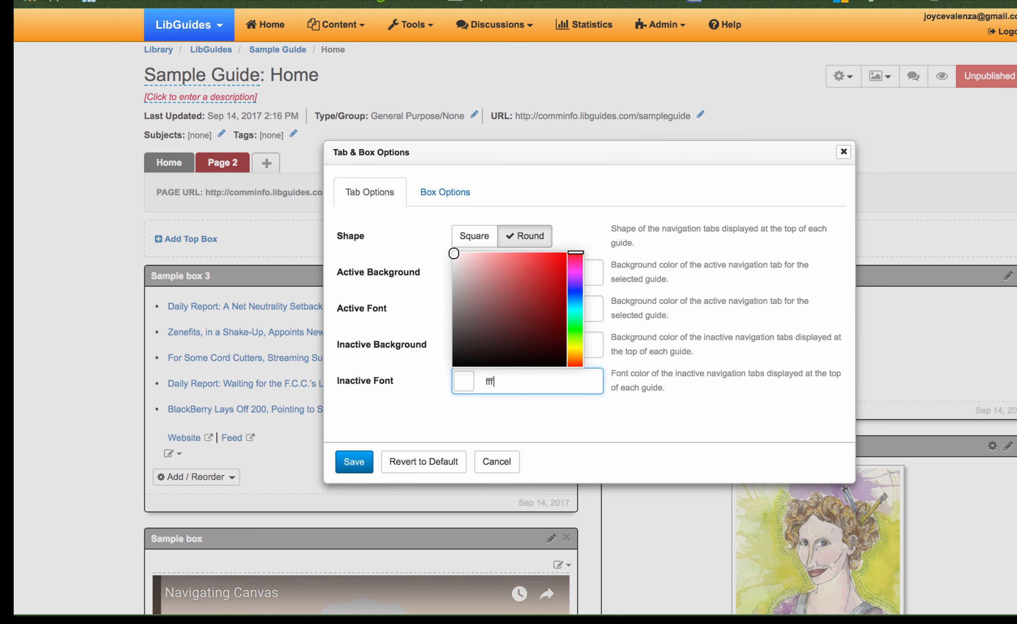
text(fff)
click(353, 462)
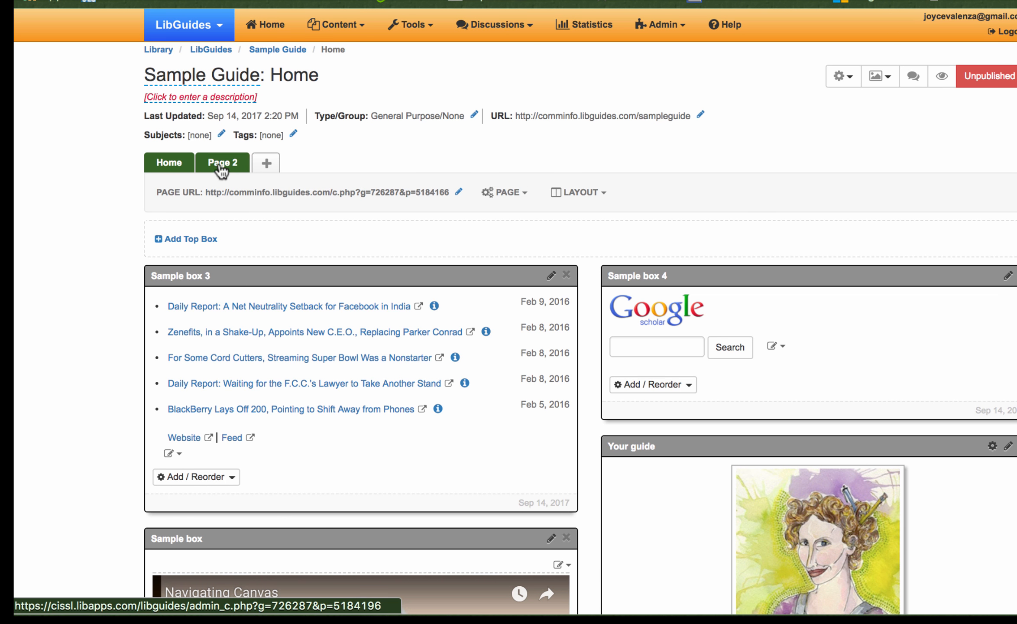
Step: Review the guide's box options and revert all custom tab and box settings to the system defaults
click(893, 78)
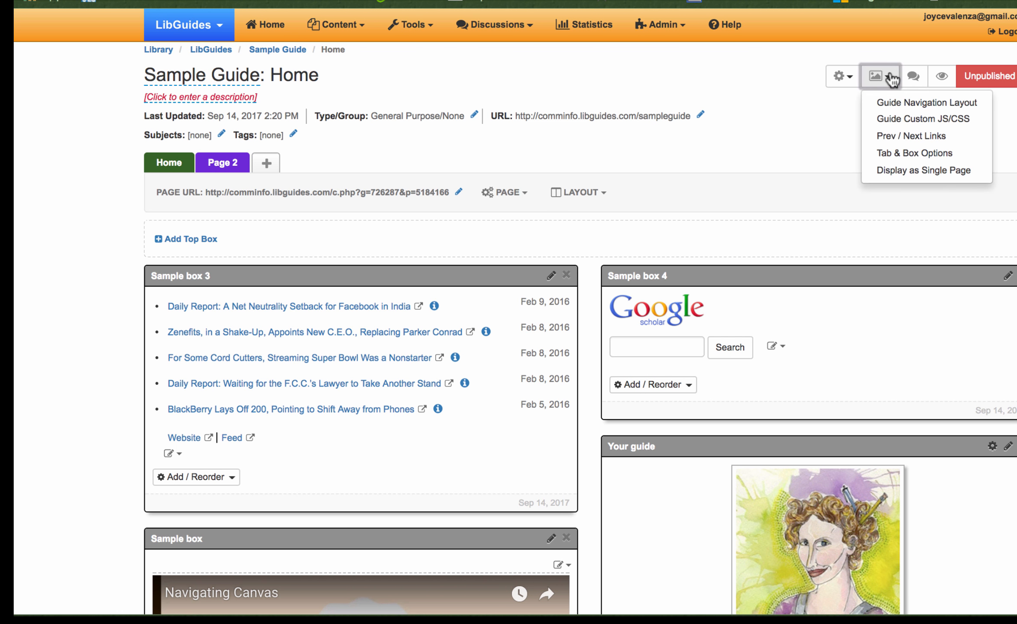
click(908, 153)
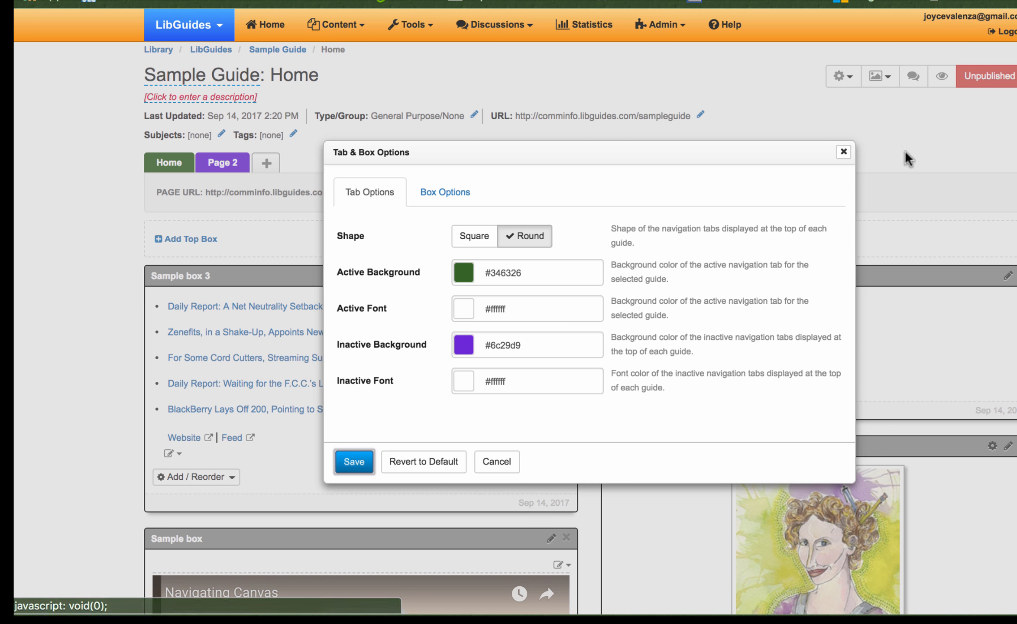
click(453, 201)
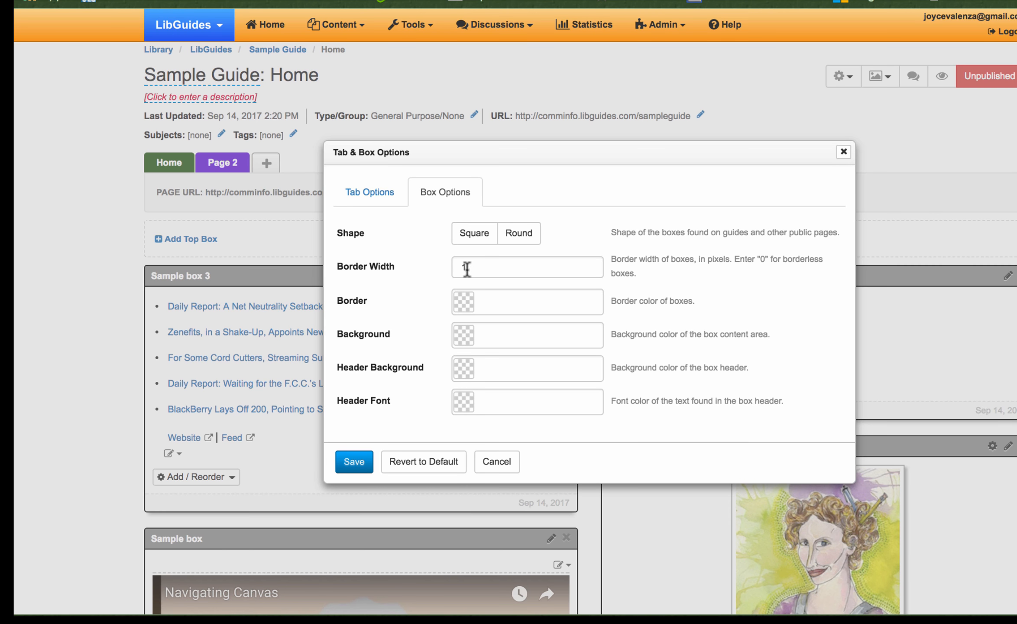
drag(466, 269, 456, 269)
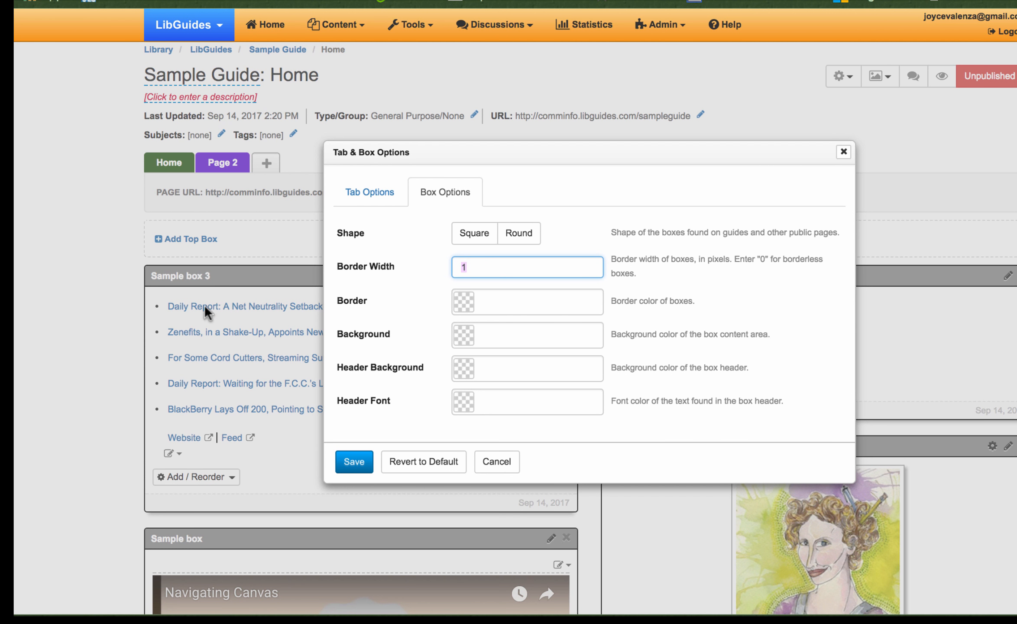
click(372, 365)
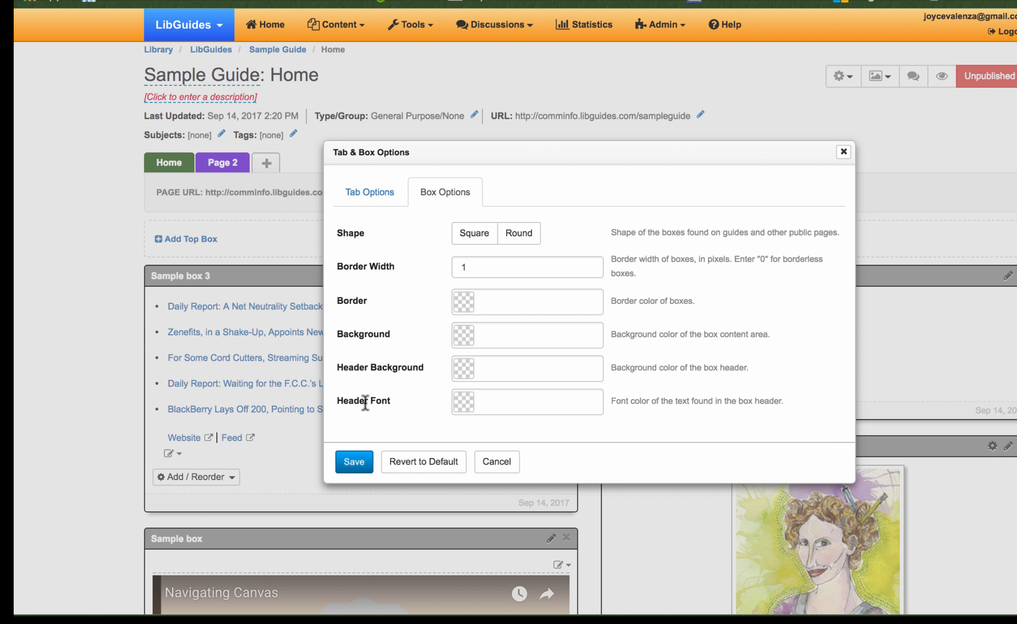
click(402, 464)
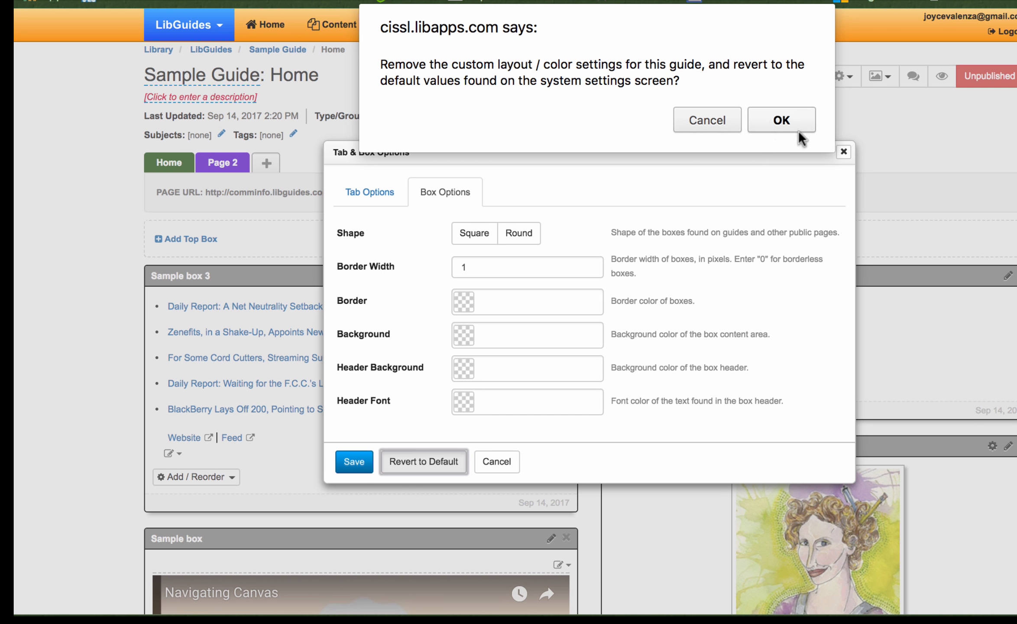
click(771, 122)
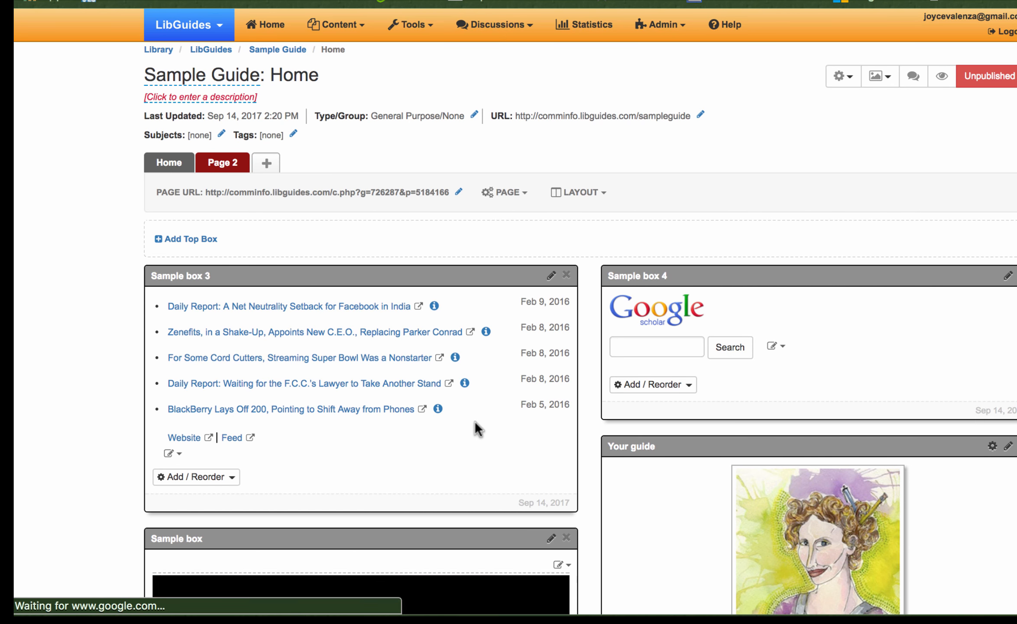
scroll(477, 429, down, 2)
scroll(475, 420, down, 10)
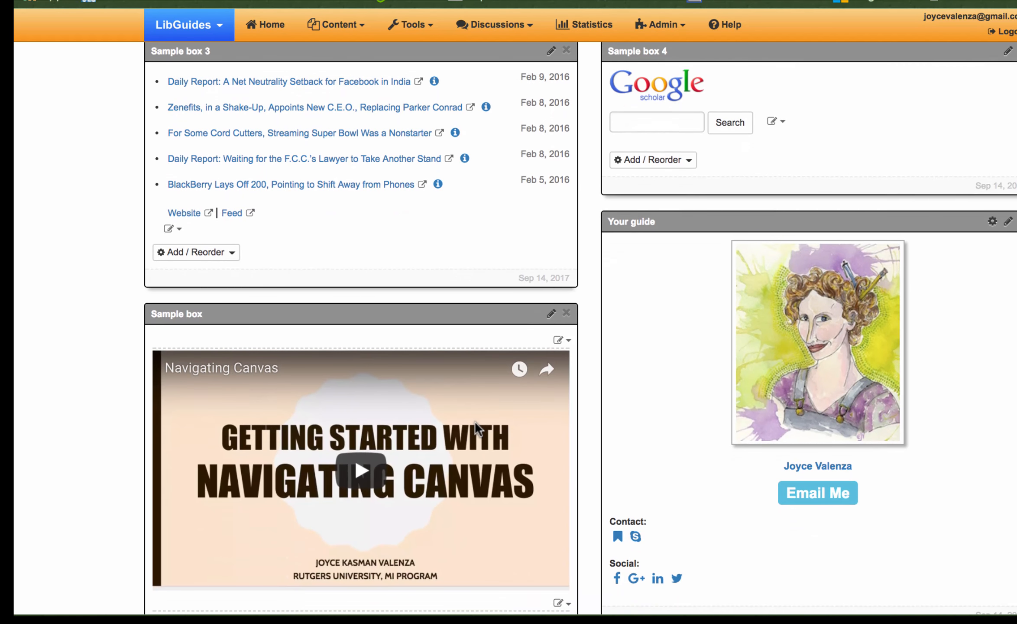
scroll(474, 420, up, 12)
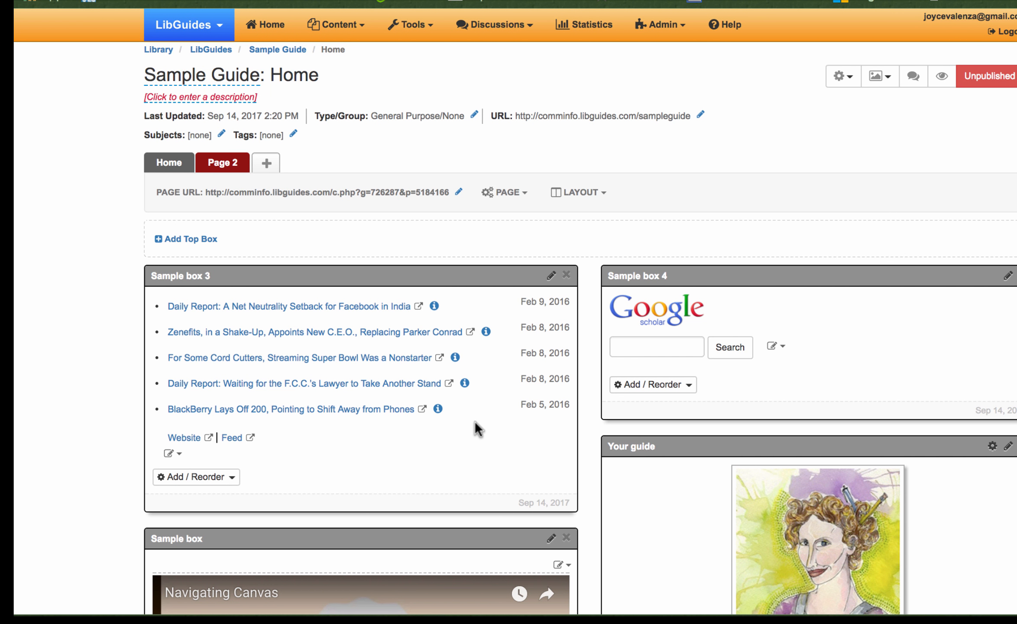
Step: Open the LibGuides Community site at community.libguides.com and browse its featured, recently picked and most popular guides
text(commun)
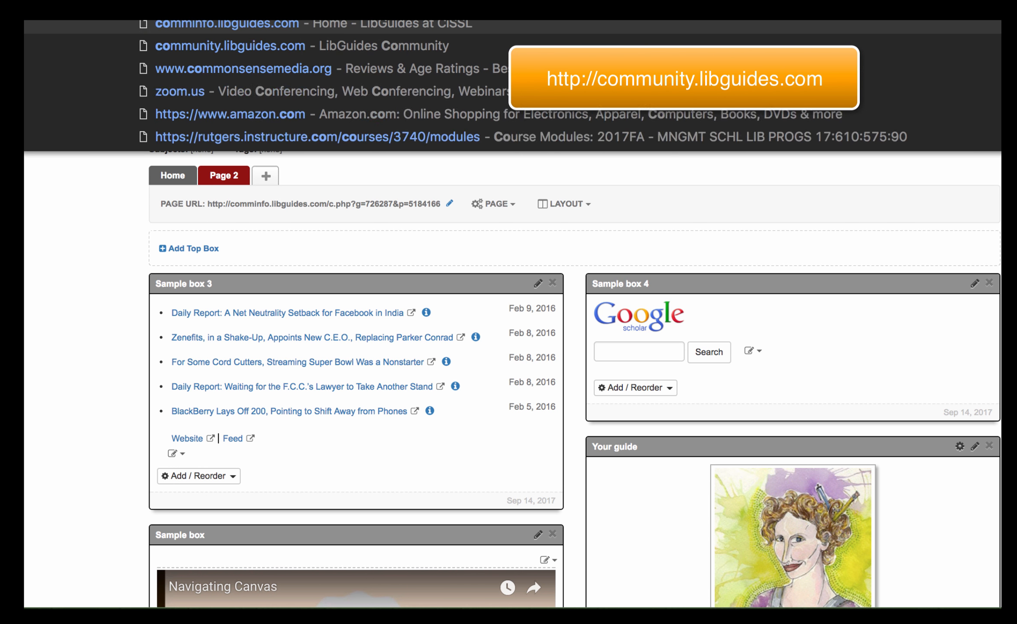
key(Return)
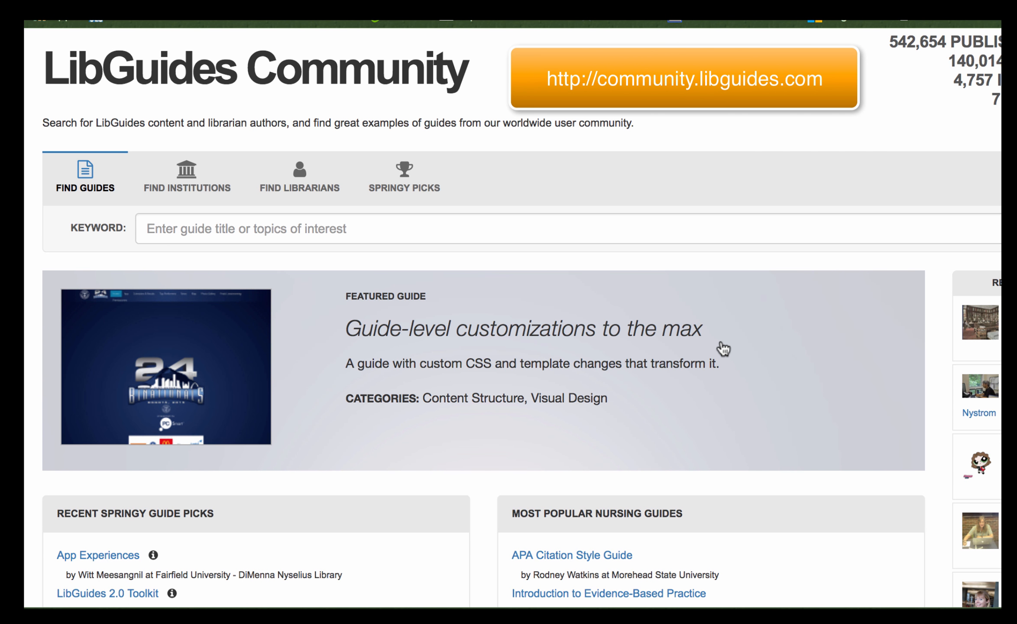
scroll(724, 348, down, 5)
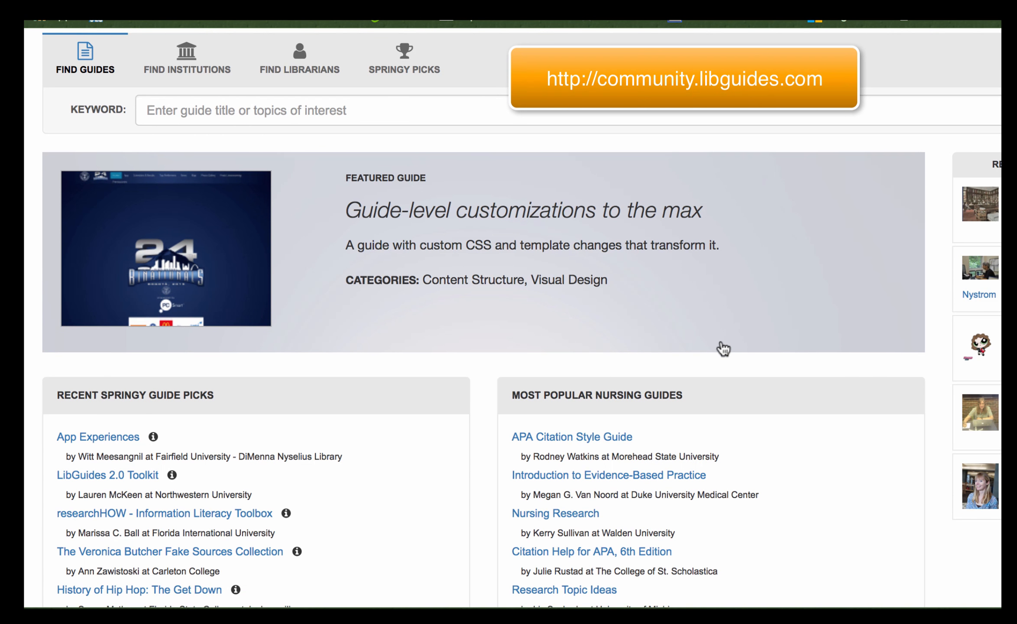
scroll(723, 349, down, 5)
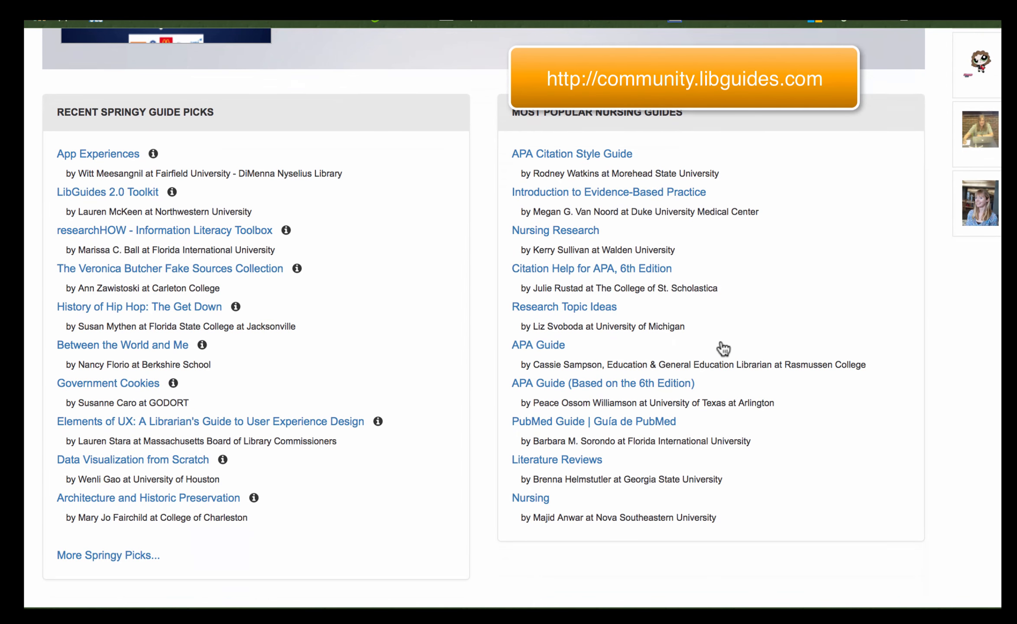
Step: Examine the recent Springy guide picks and most popular nursing guides, and return to the Find Guides keyword search
scroll(724, 348, down, 3)
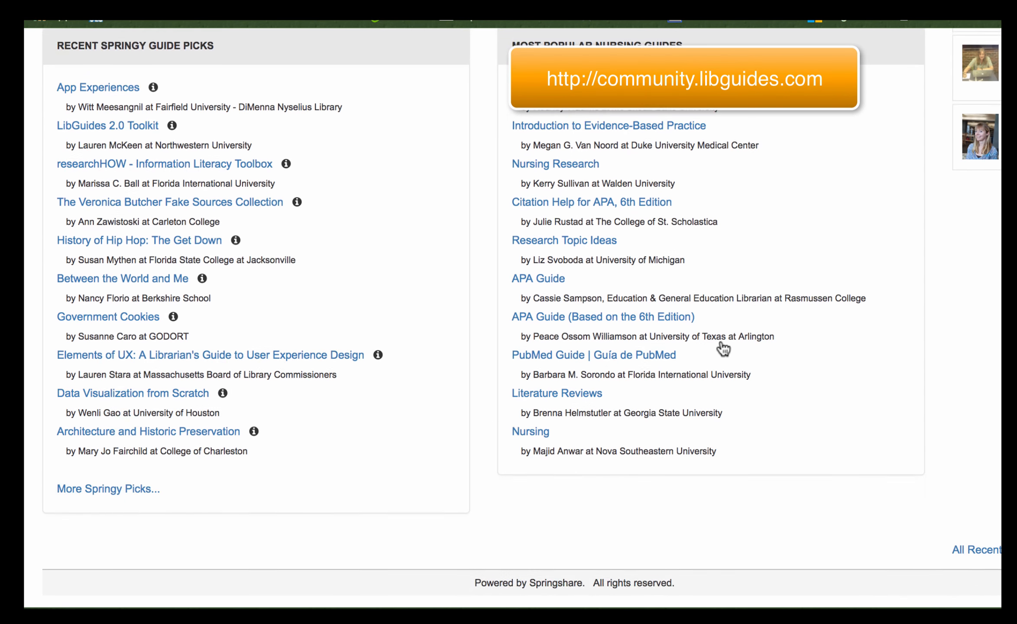
scroll(723, 349, up, 10)
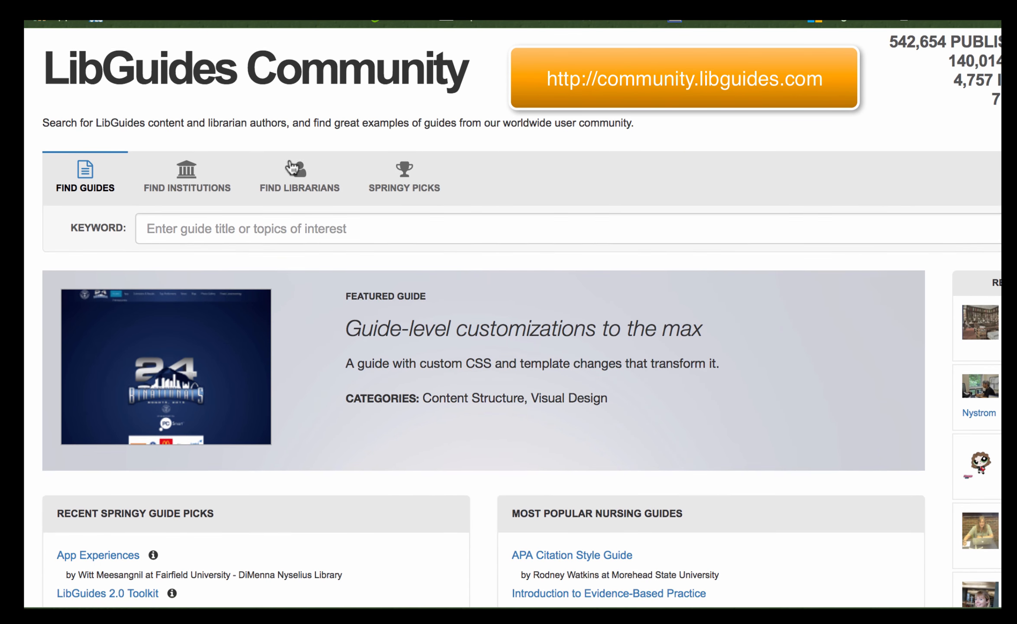
click(92, 184)
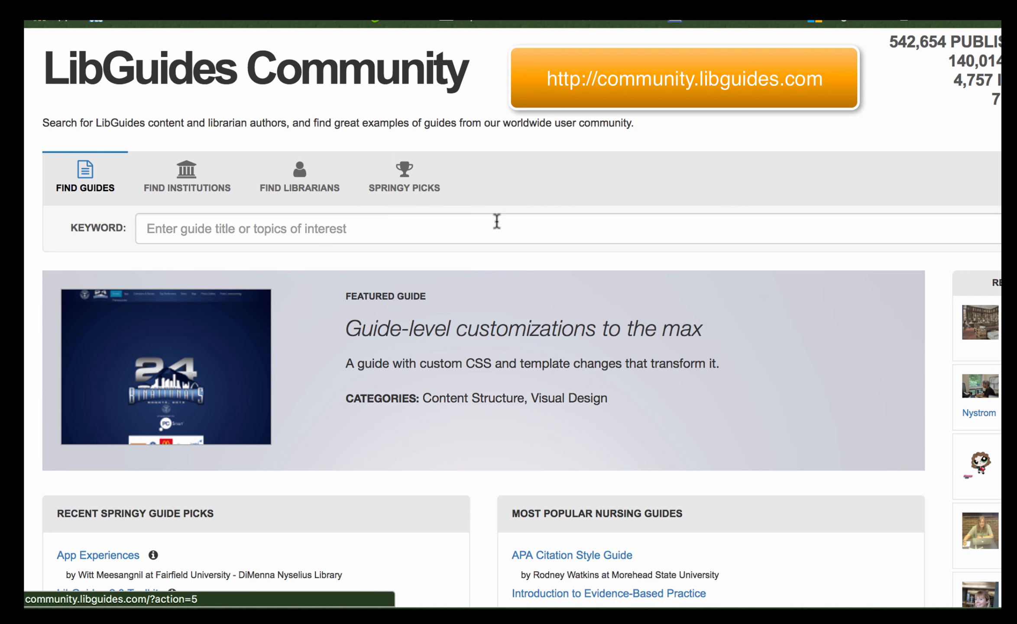
Step: Open the Springy Picks section and browse the site picks for examples of customized LibGuides websites
click(409, 193)
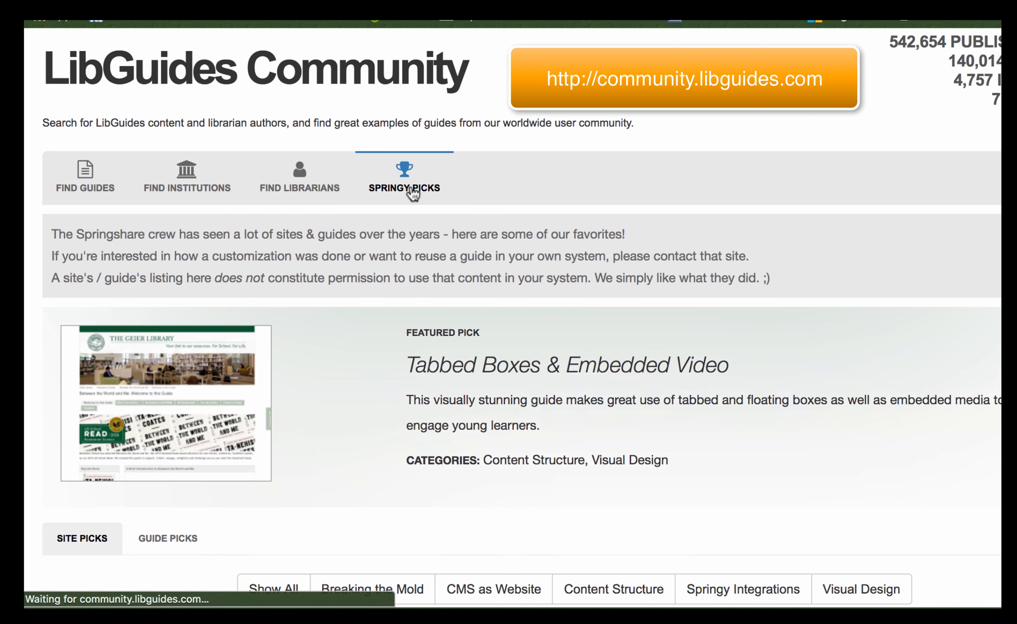
scroll(556, 394, down, 1)
scroll(557, 395, down, 5)
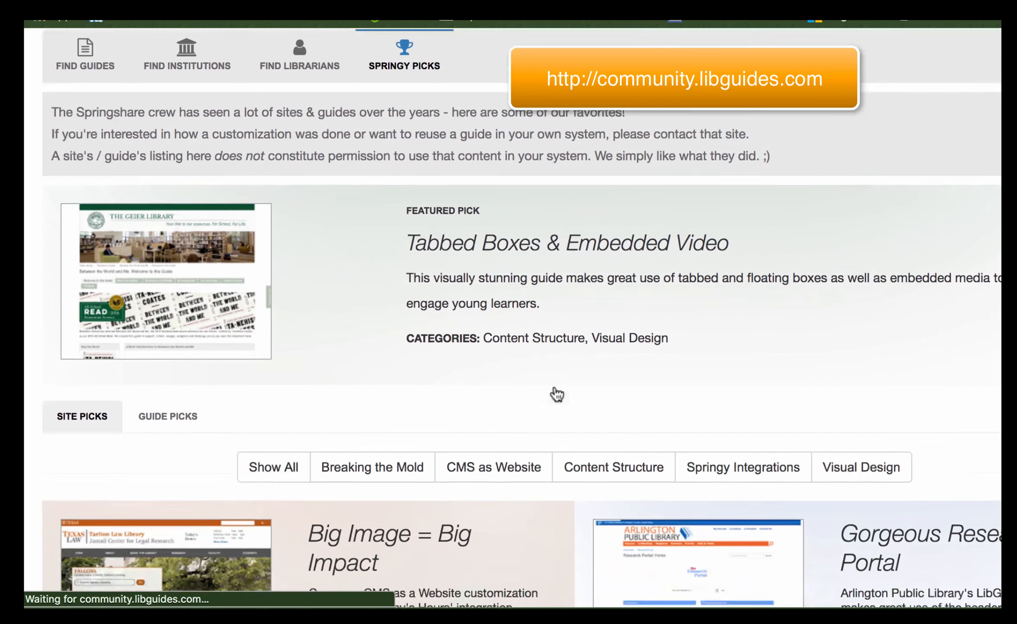
scroll(557, 394, down, 7)
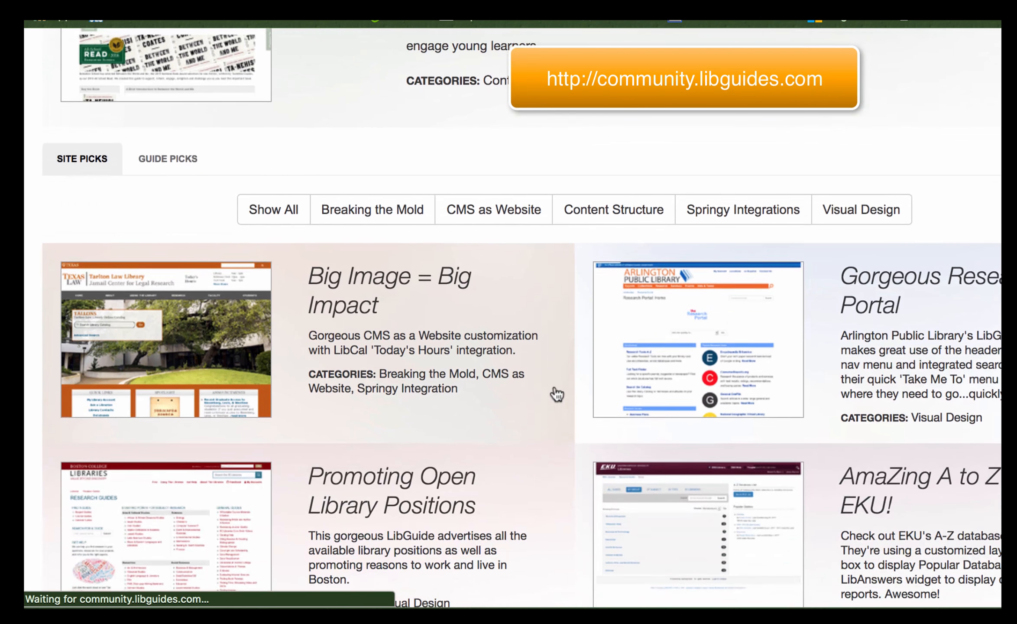
scroll(557, 394, down, 6)
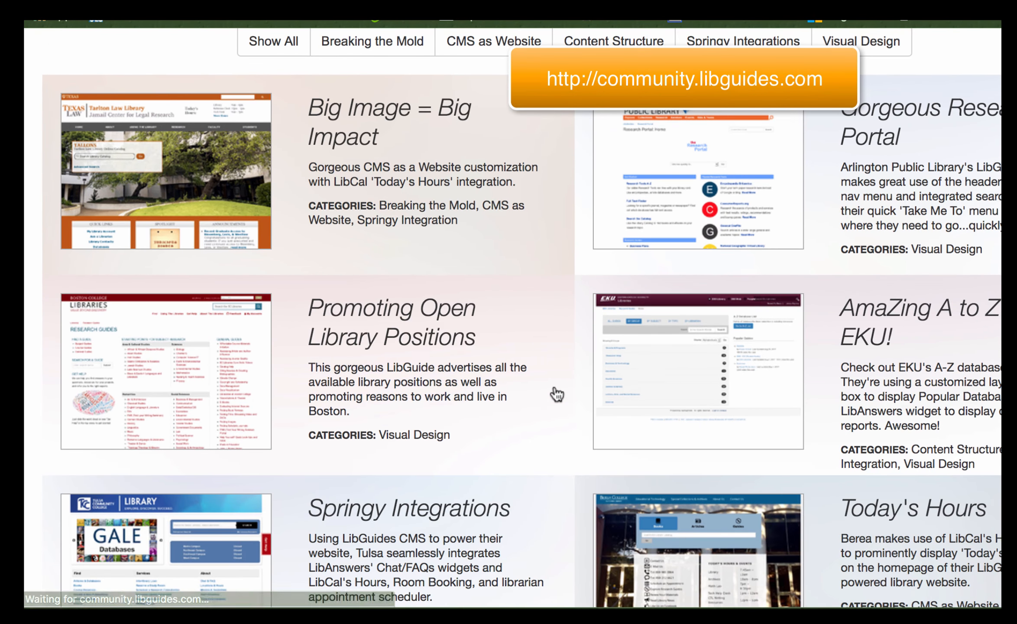
scroll(557, 394, down, 7)
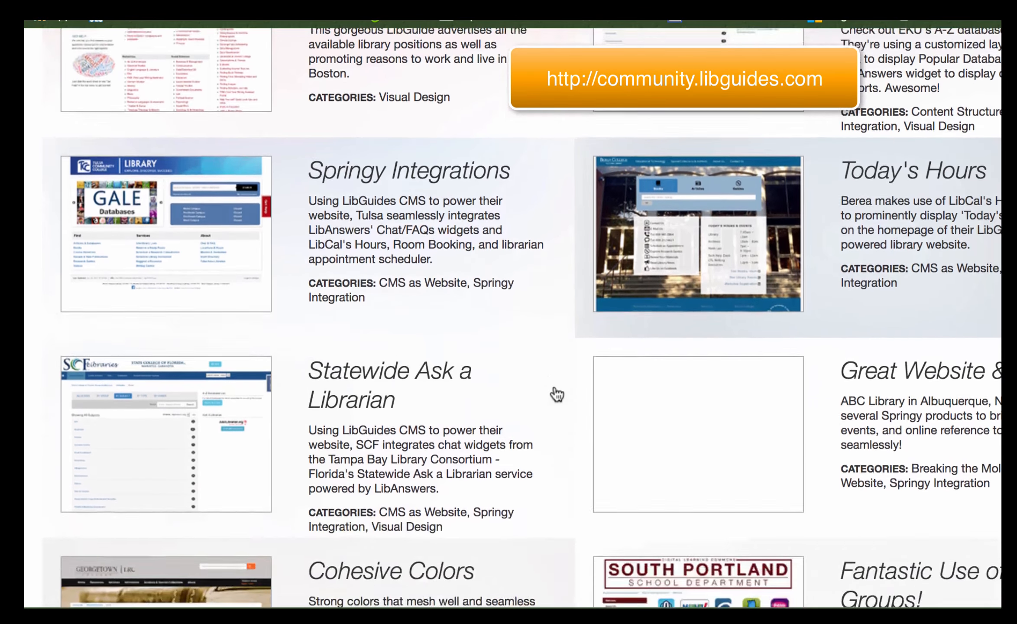
scroll(557, 394, down, 5)
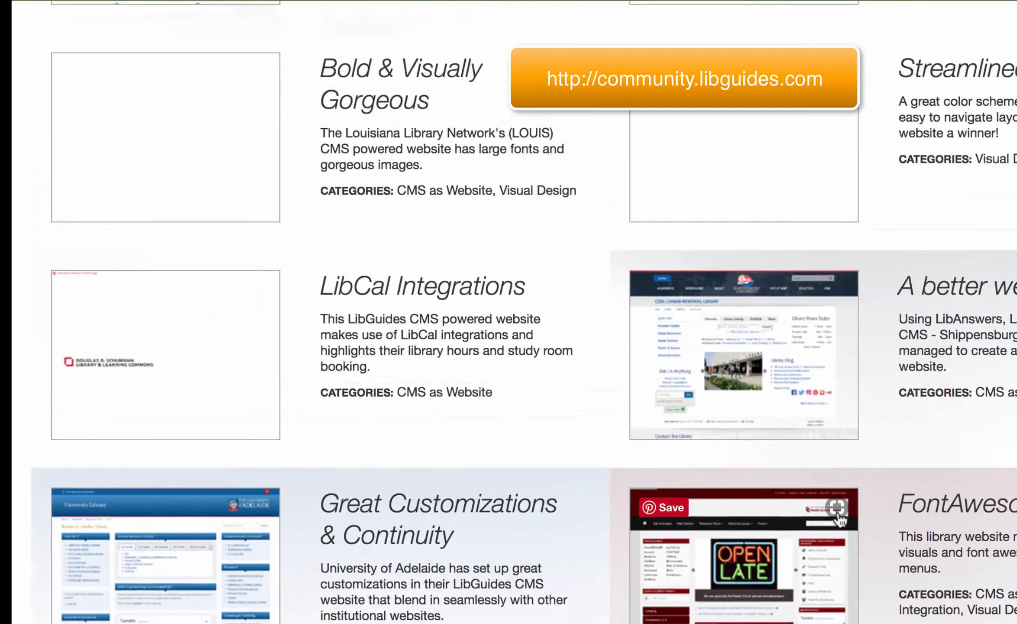
scroll(840, 517, up, 20)
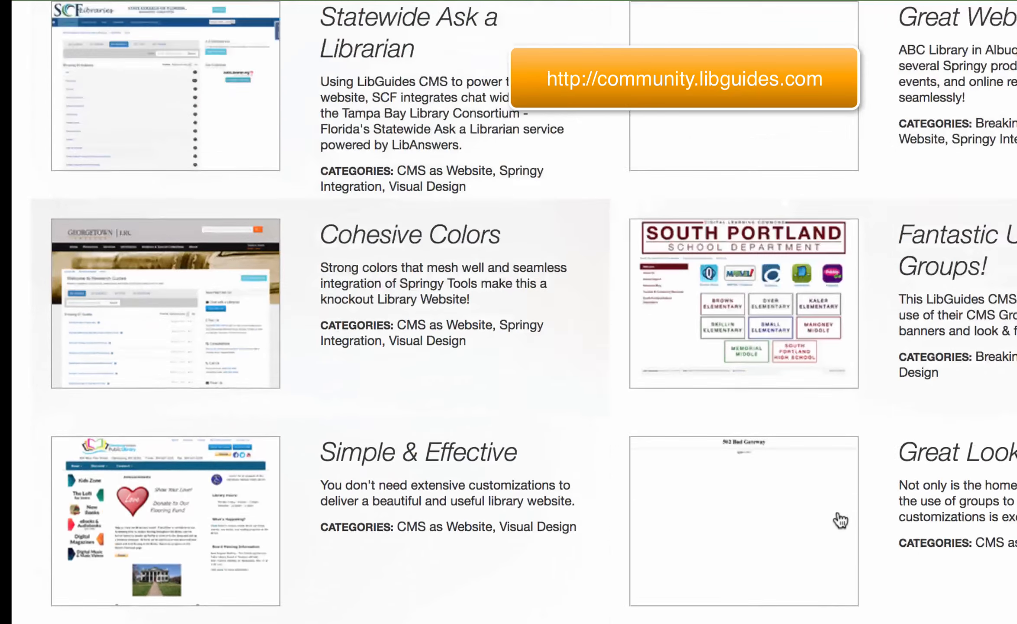